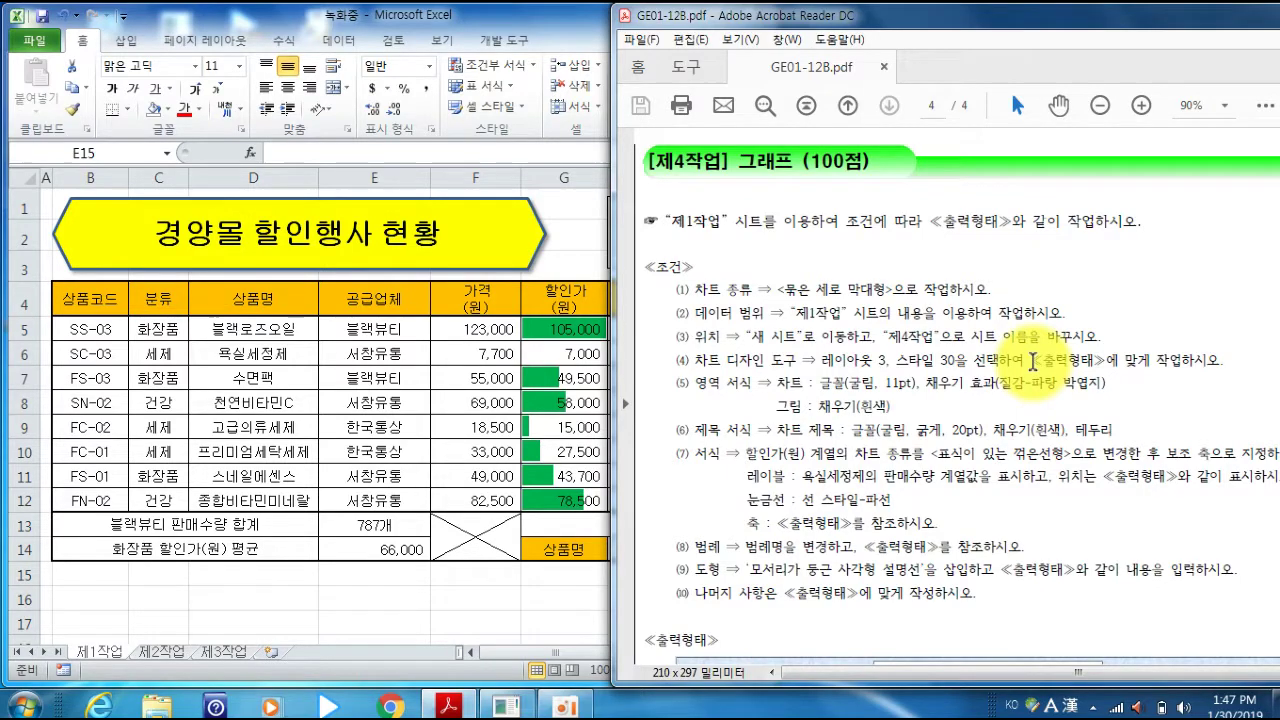
- Examine the required output chart in the GE01-12B.pdf task sheet and compare it with the data table on sheet 제1작업
scroll(1032, 360, down, 5)
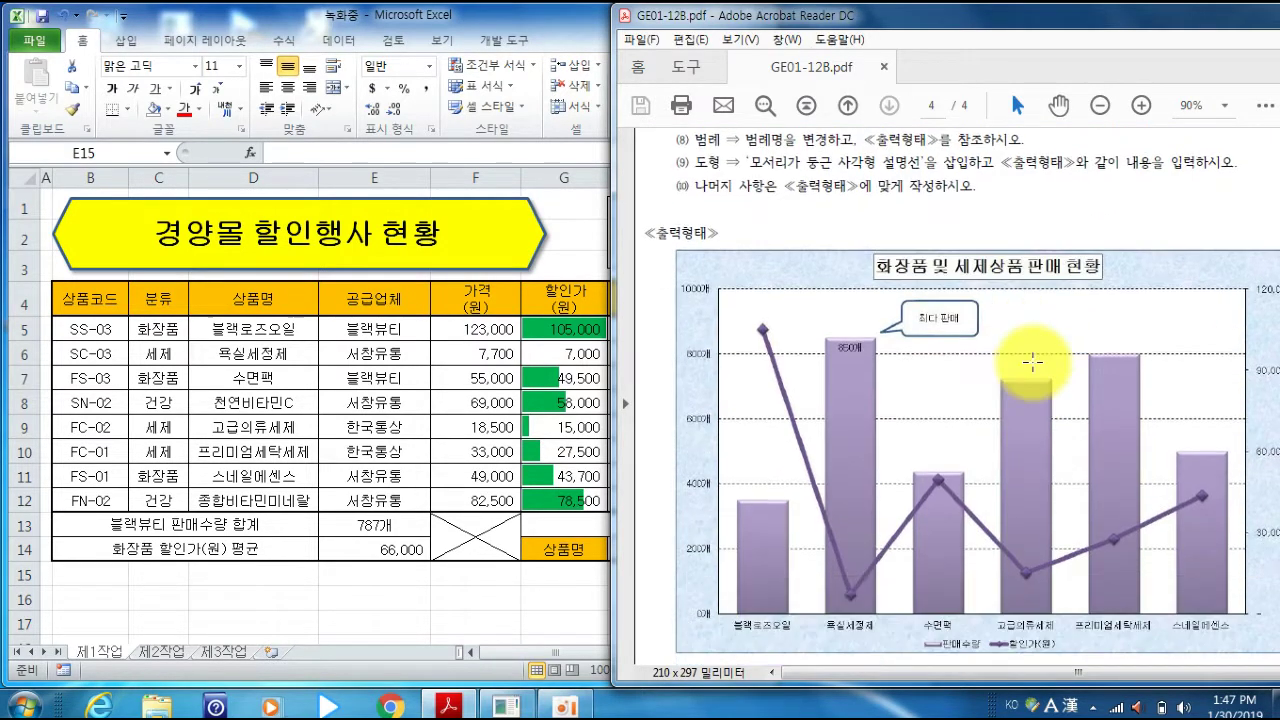
click(490, 15)
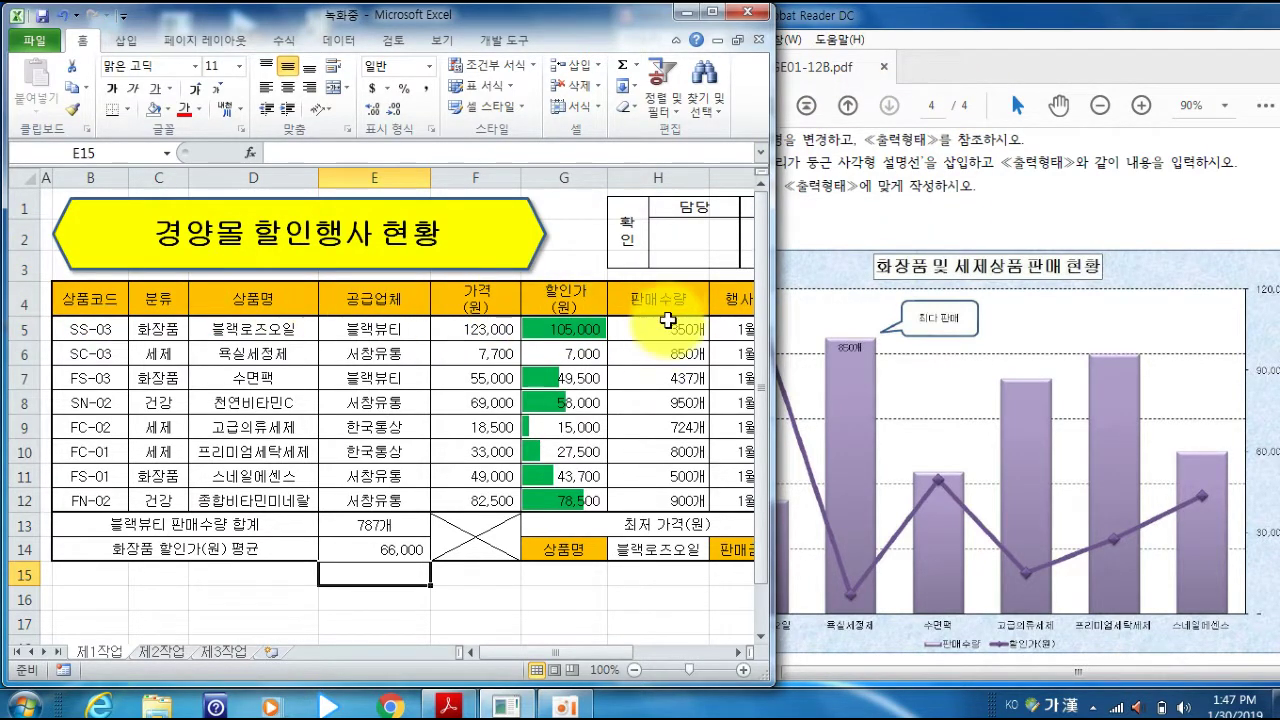
click(885, 30)
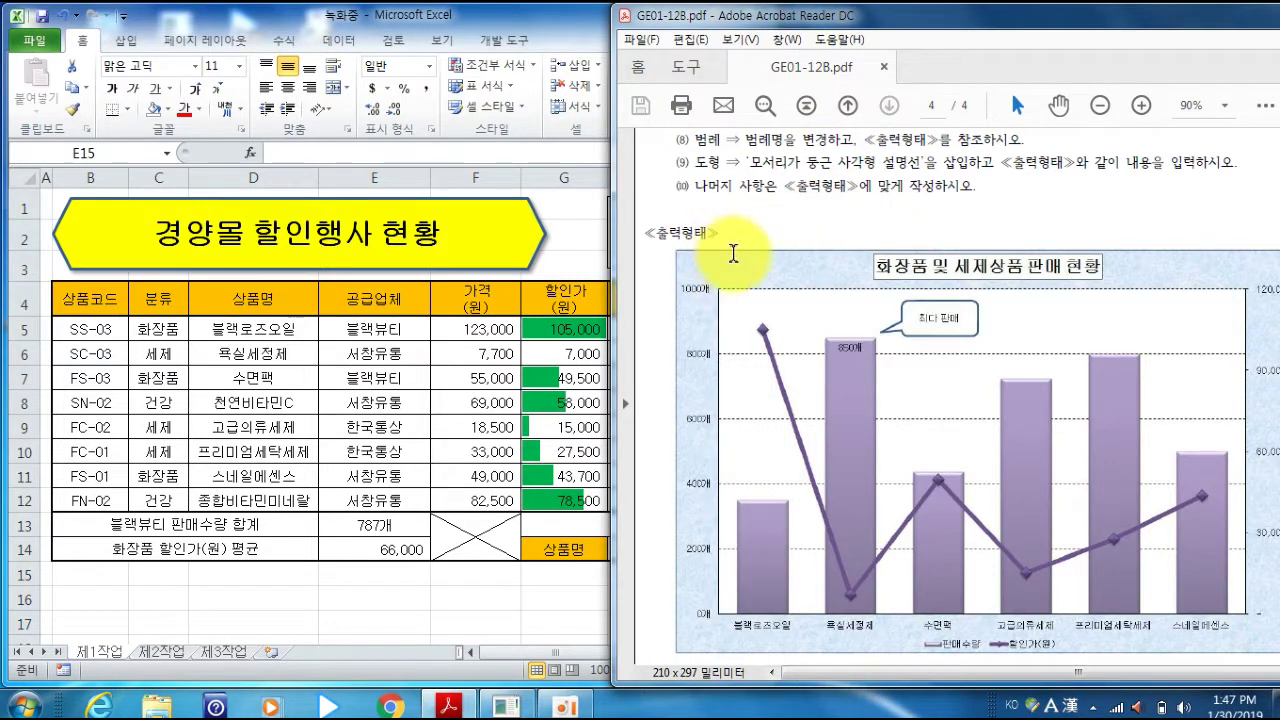
scroll(1073, 266, down, 1)
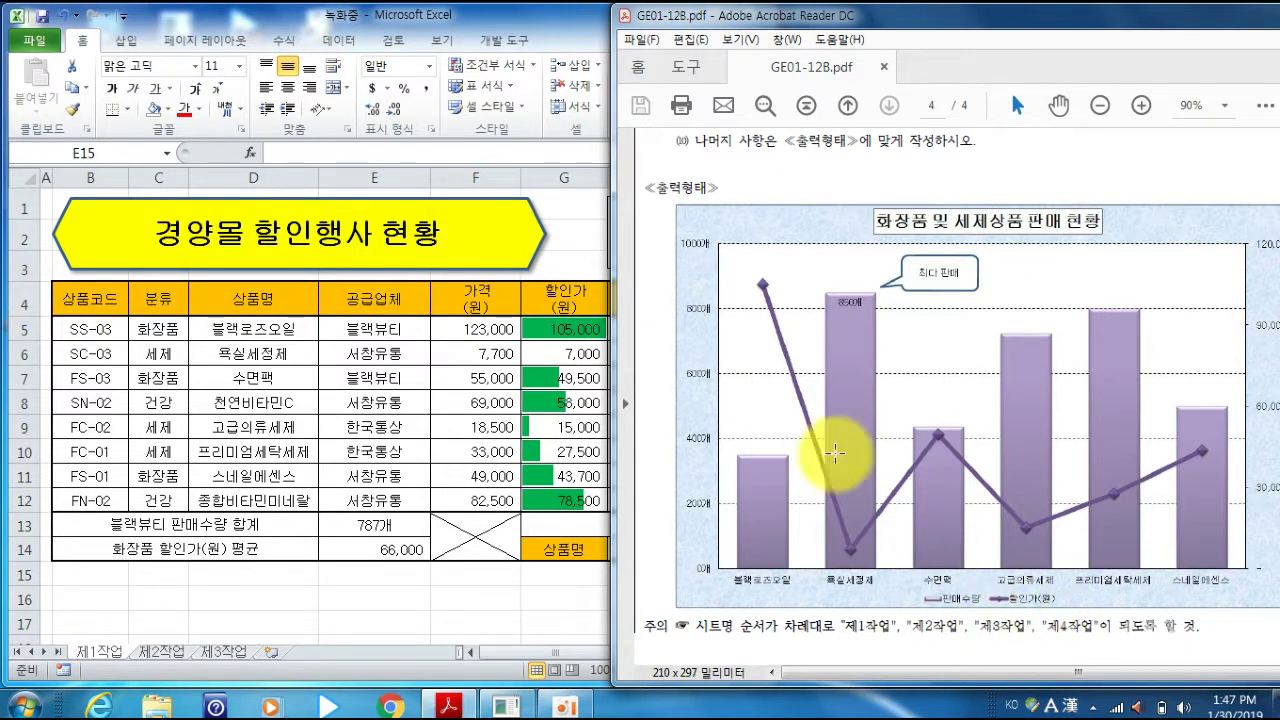
click(590, 48)
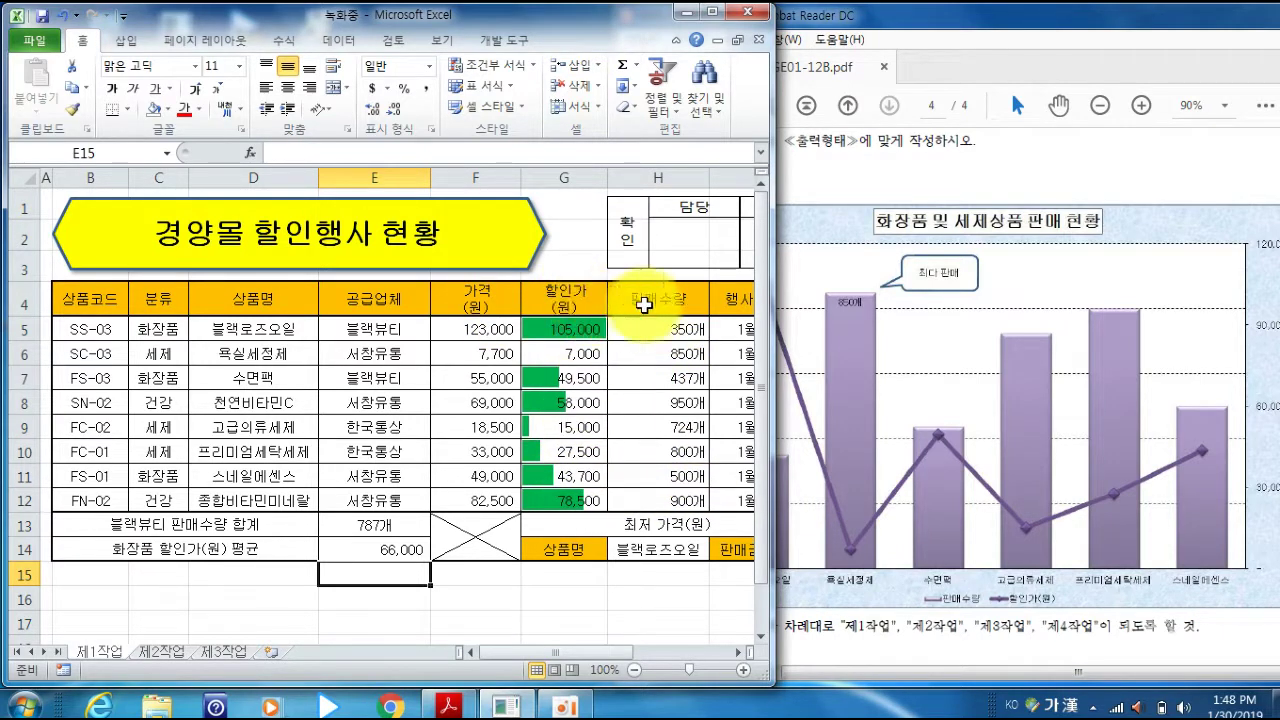
click(975, 33)
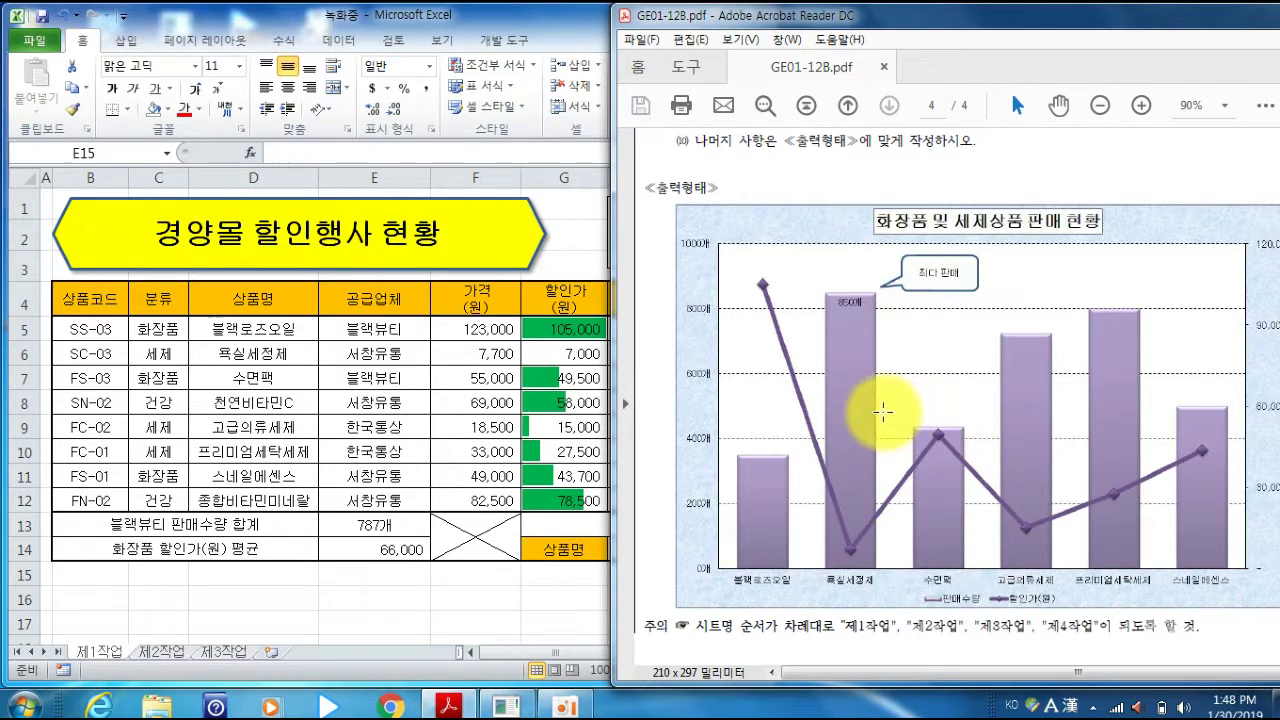
- Select the 상품명 header and the product names in D5, D6, D7, D9, D10 and D11 on sheet 제1작업
click(259, 306)
click(254, 297)
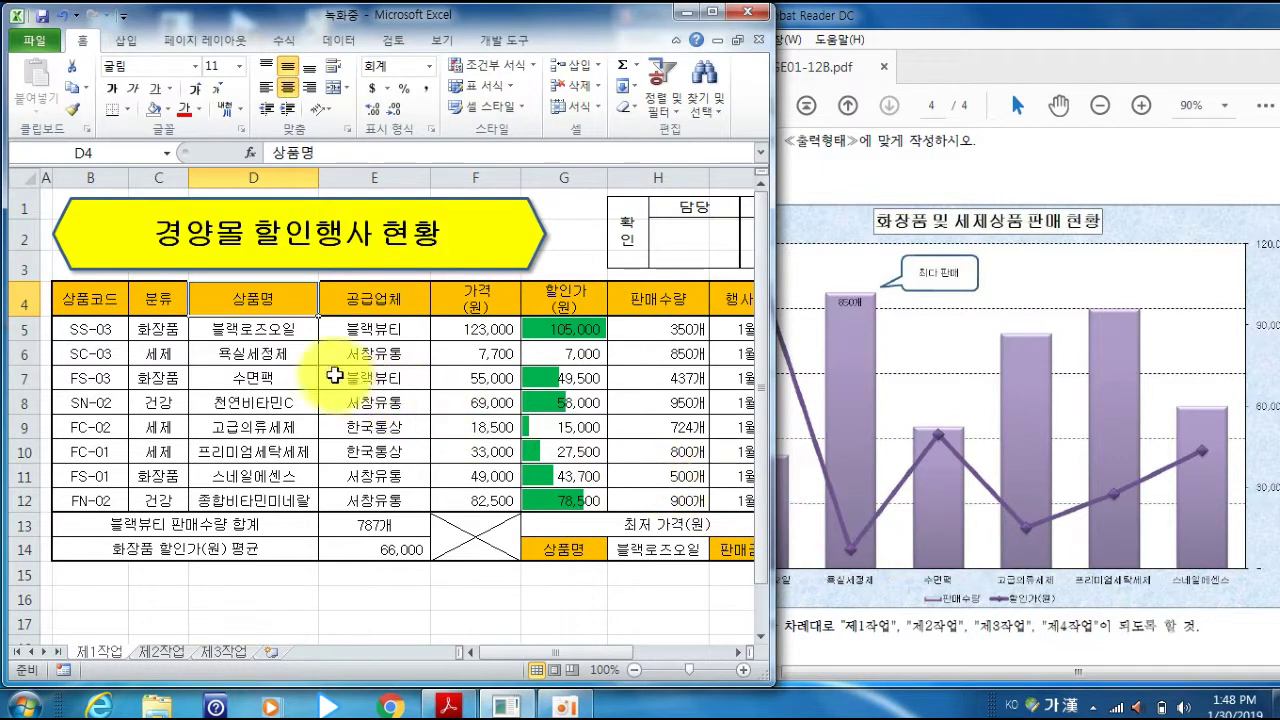
ctrl+click(280, 333)
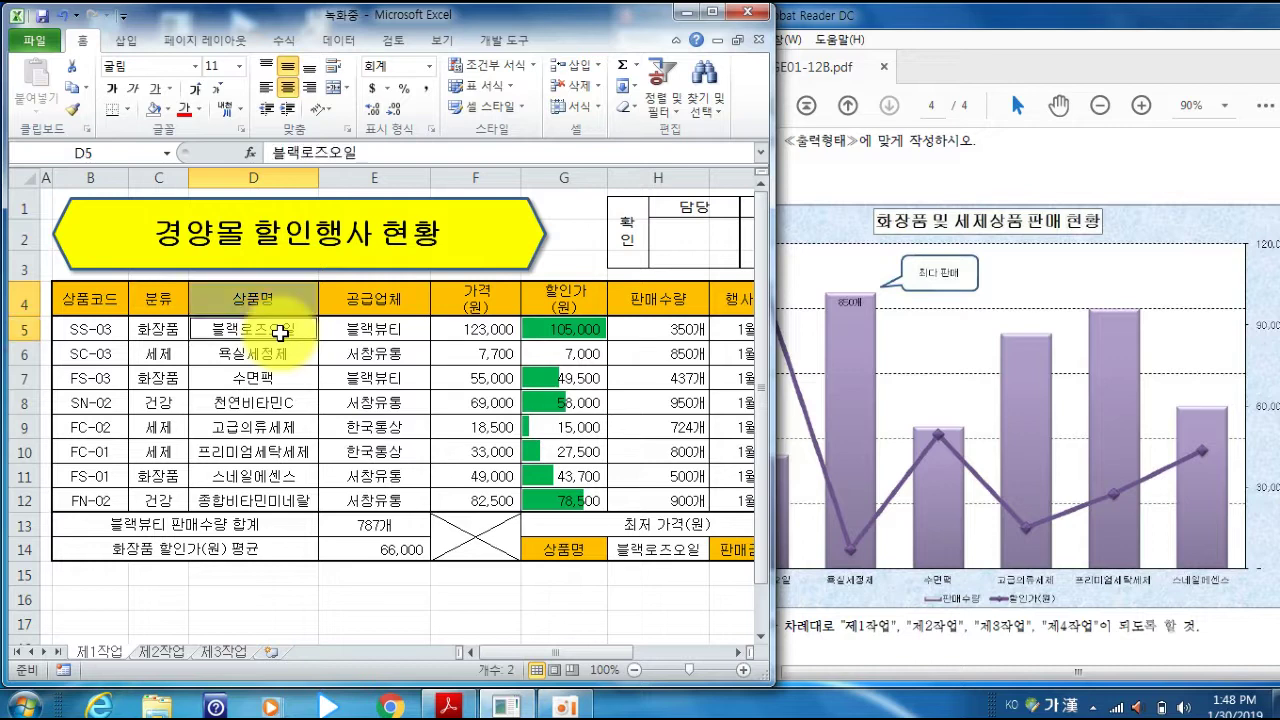
ctrl+click(272, 354)
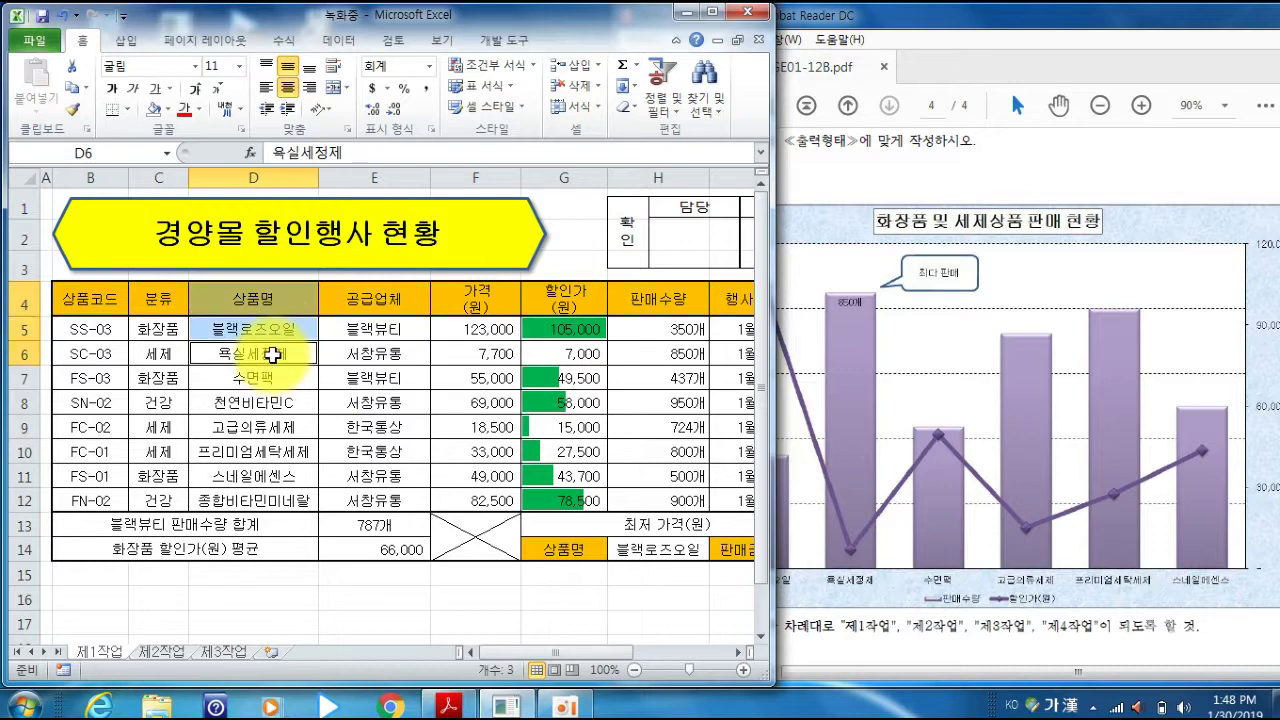
ctrl+click(270, 376)
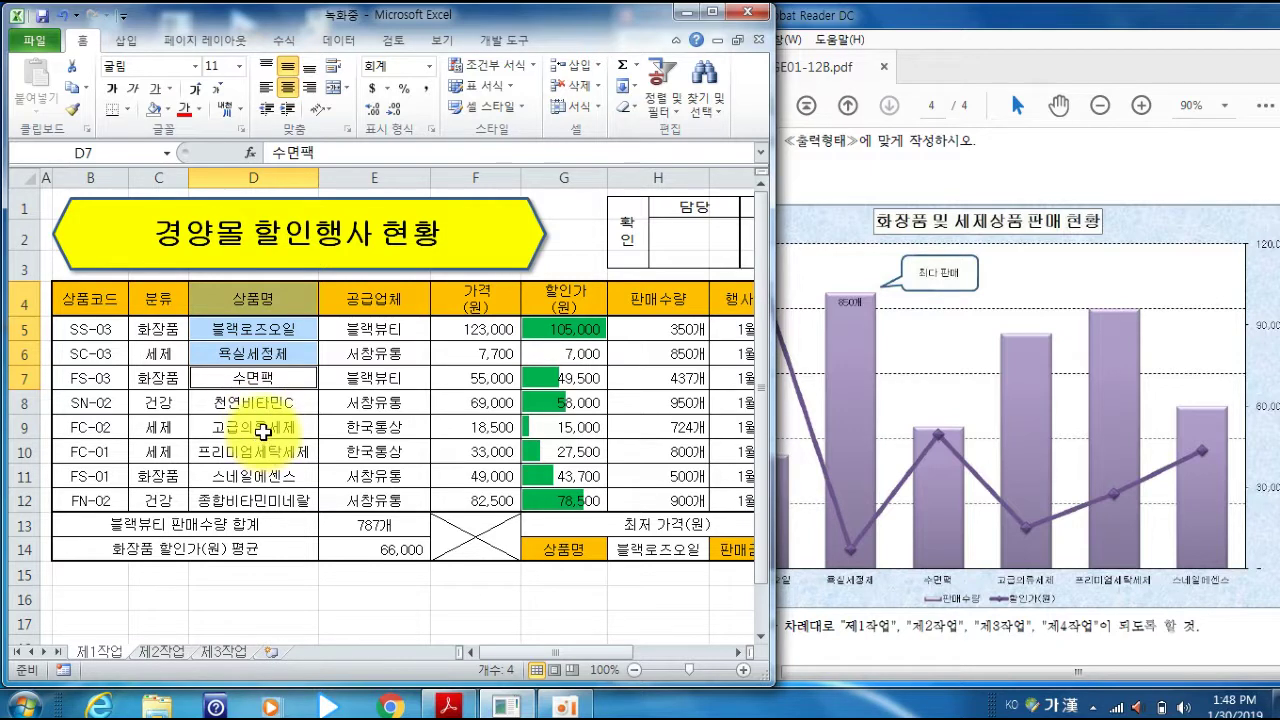
ctrl+click(262, 428)
ctrl+click(262, 455)
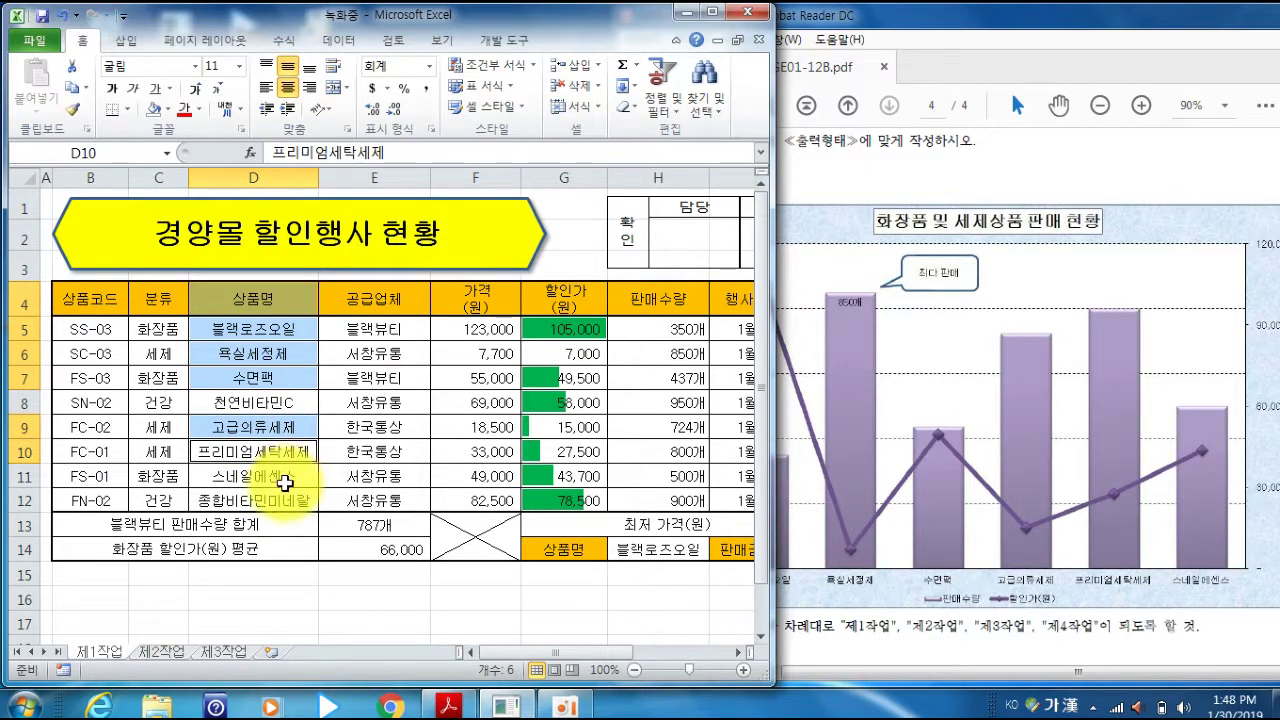
ctrl+click(285, 482)
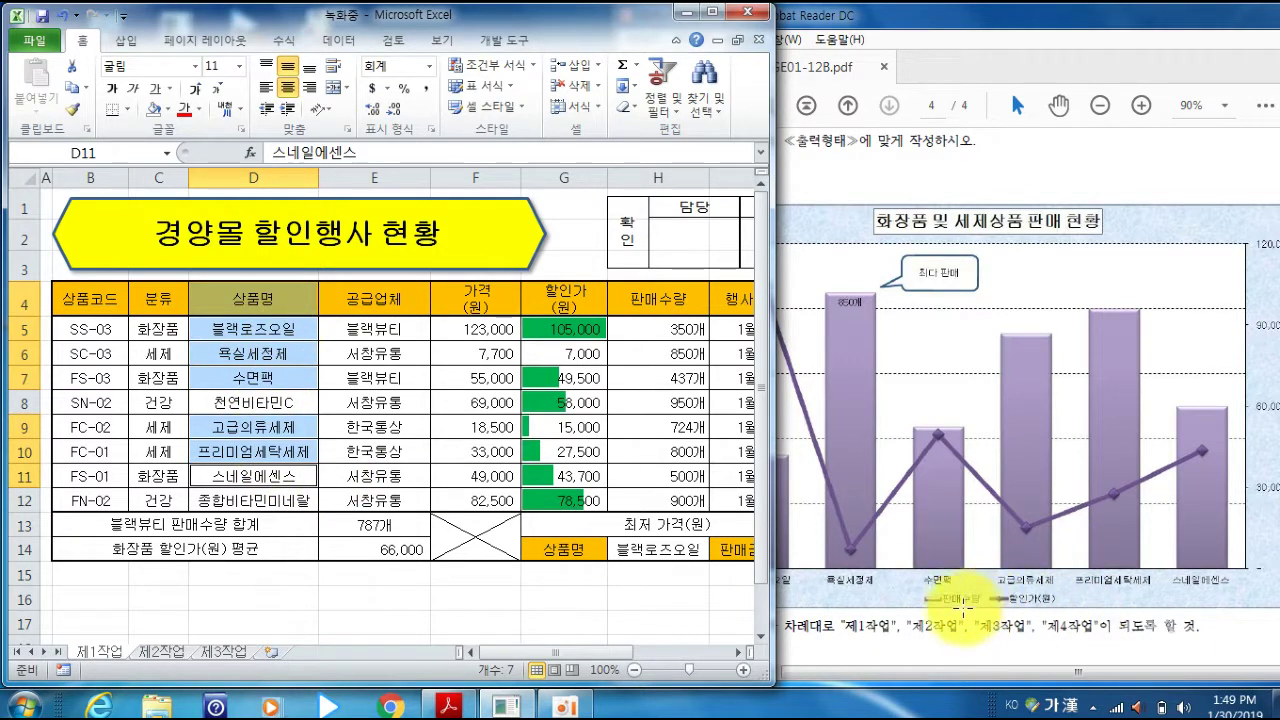
- Add the 할인가(원) and 판매수량 headers and their values in rows 5, 6, 7, 9, 10 and 11 to the selection
ctrl+click(563, 301)
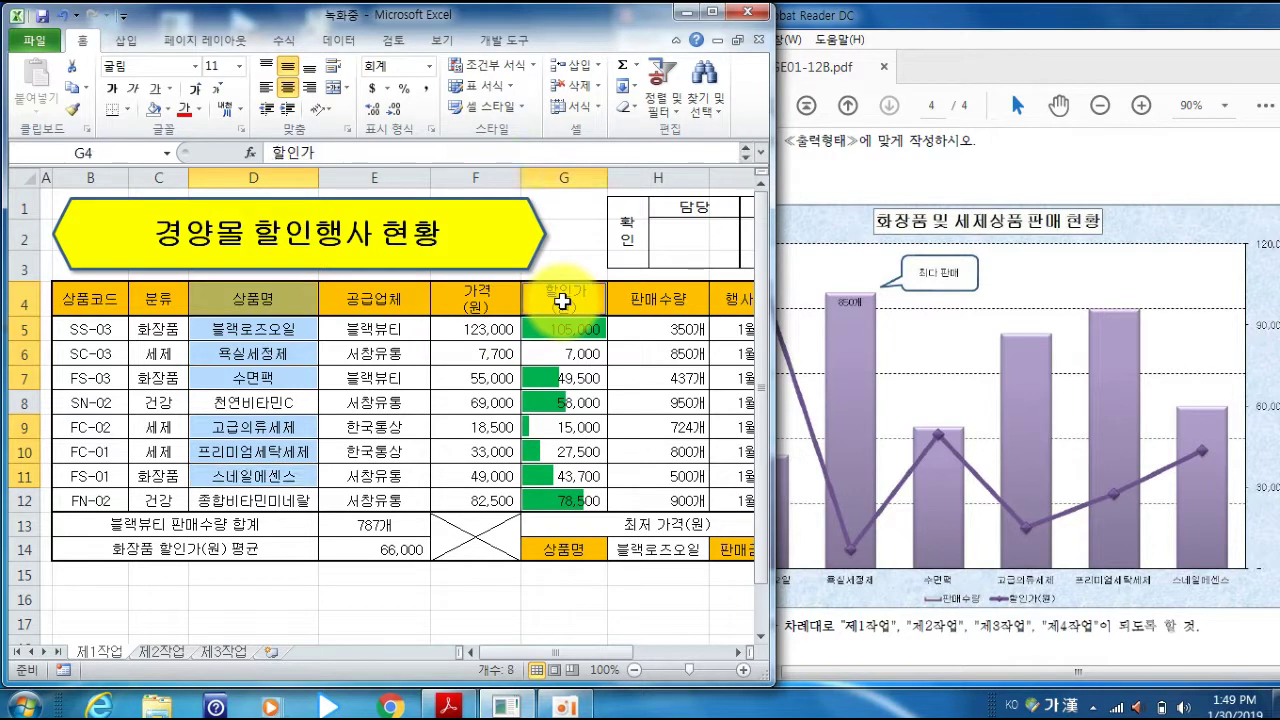
ctrl+click(640, 294)
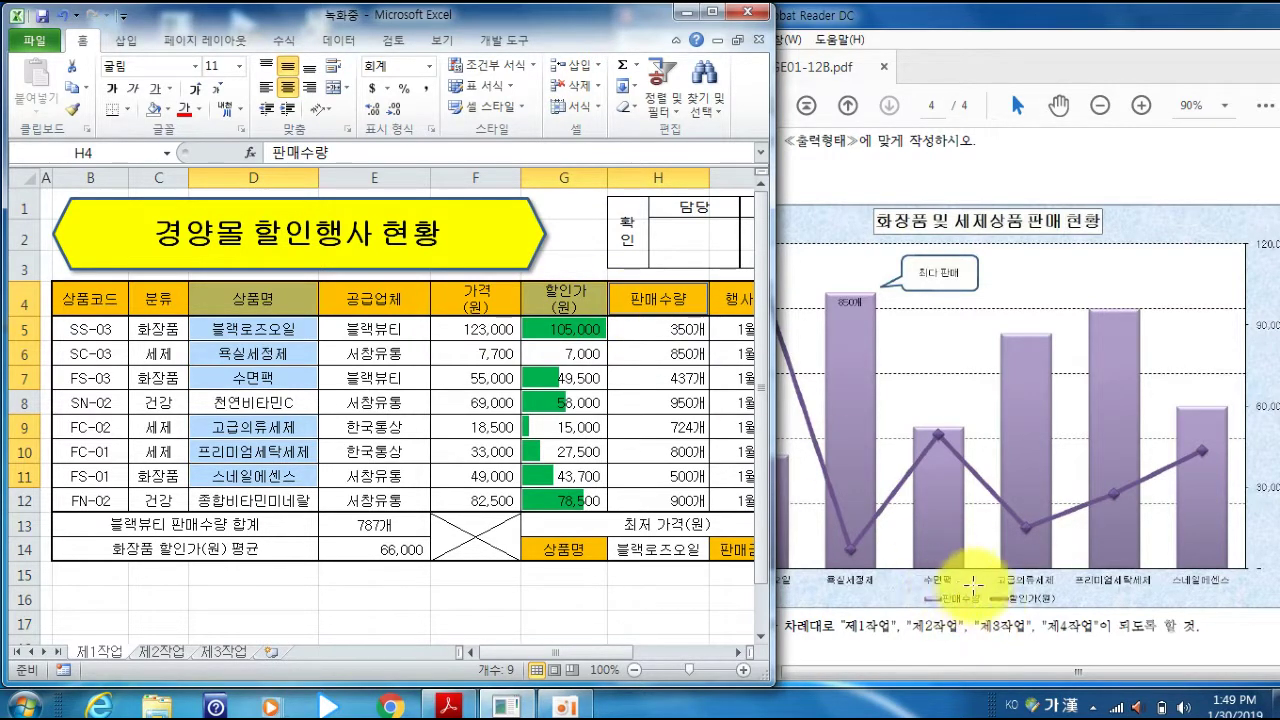
ctrl+click(551, 332)
ctrl+click(655, 329)
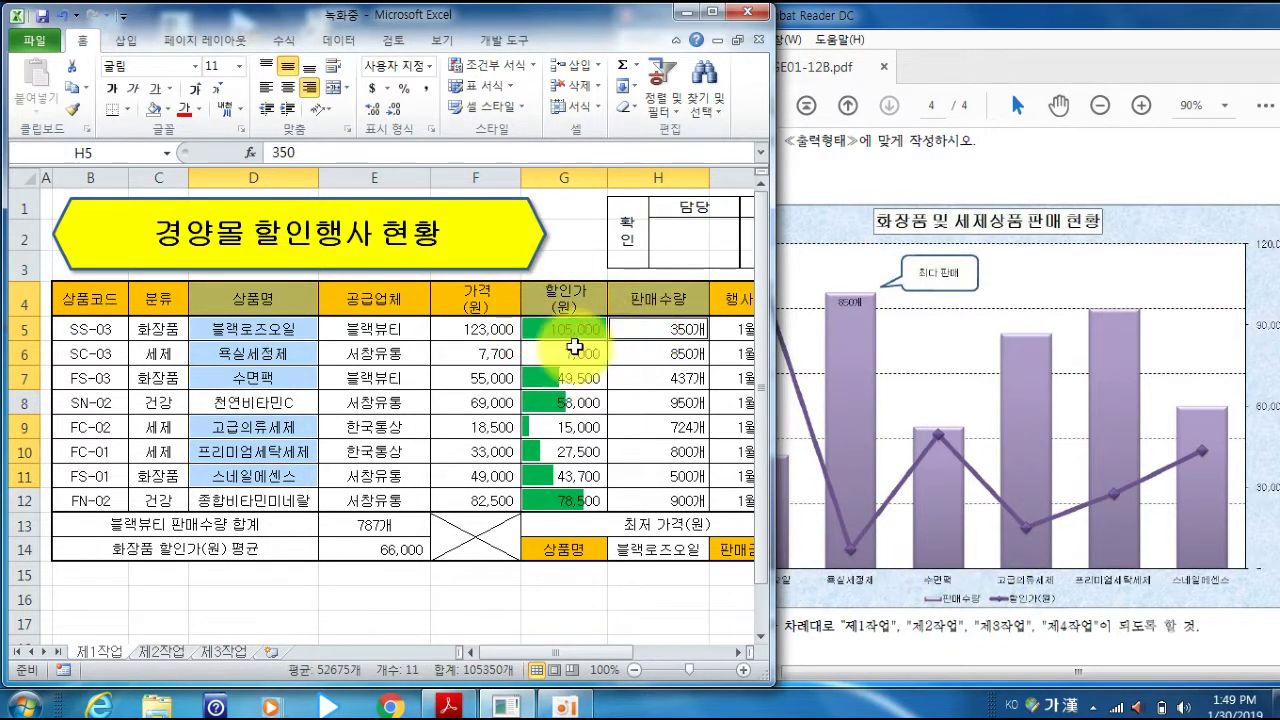
ctrl+click(563, 353)
ctrl+click(630, 353)
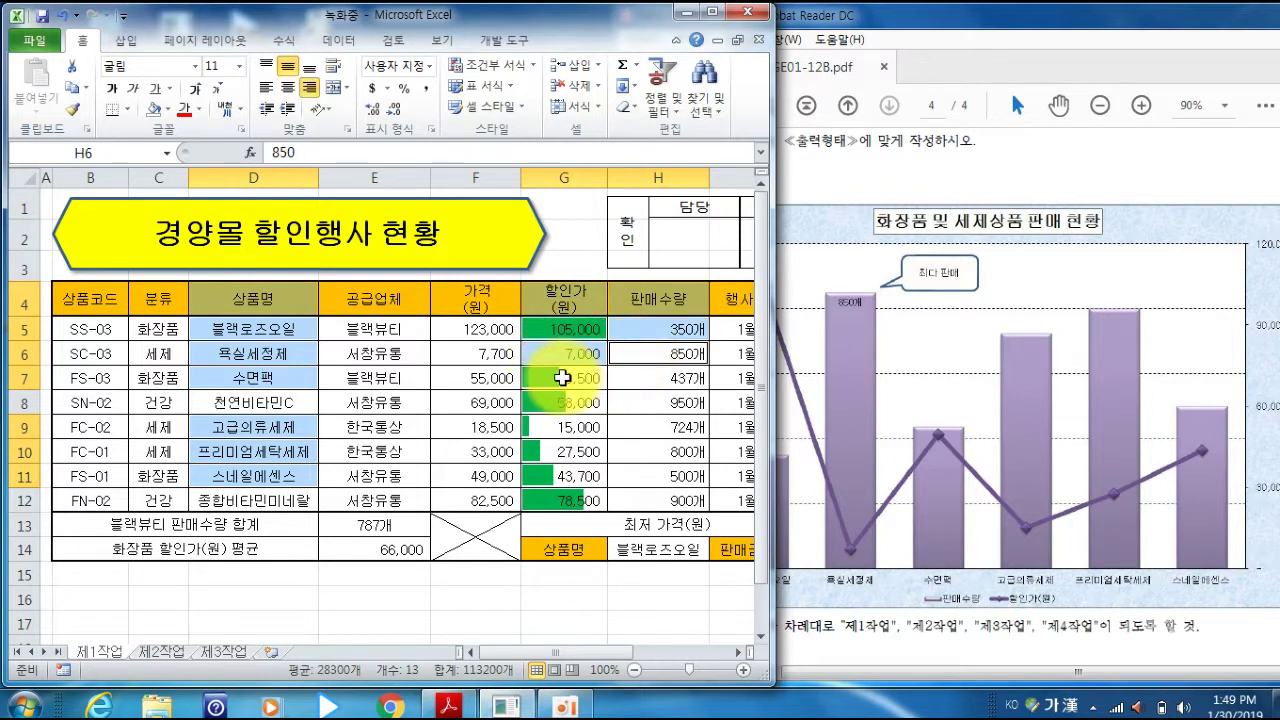
ctrl+click(565, 377)
ctrl+click(642, 377)
ctrl+click(565, 427)
ctrl+click(655, 427)
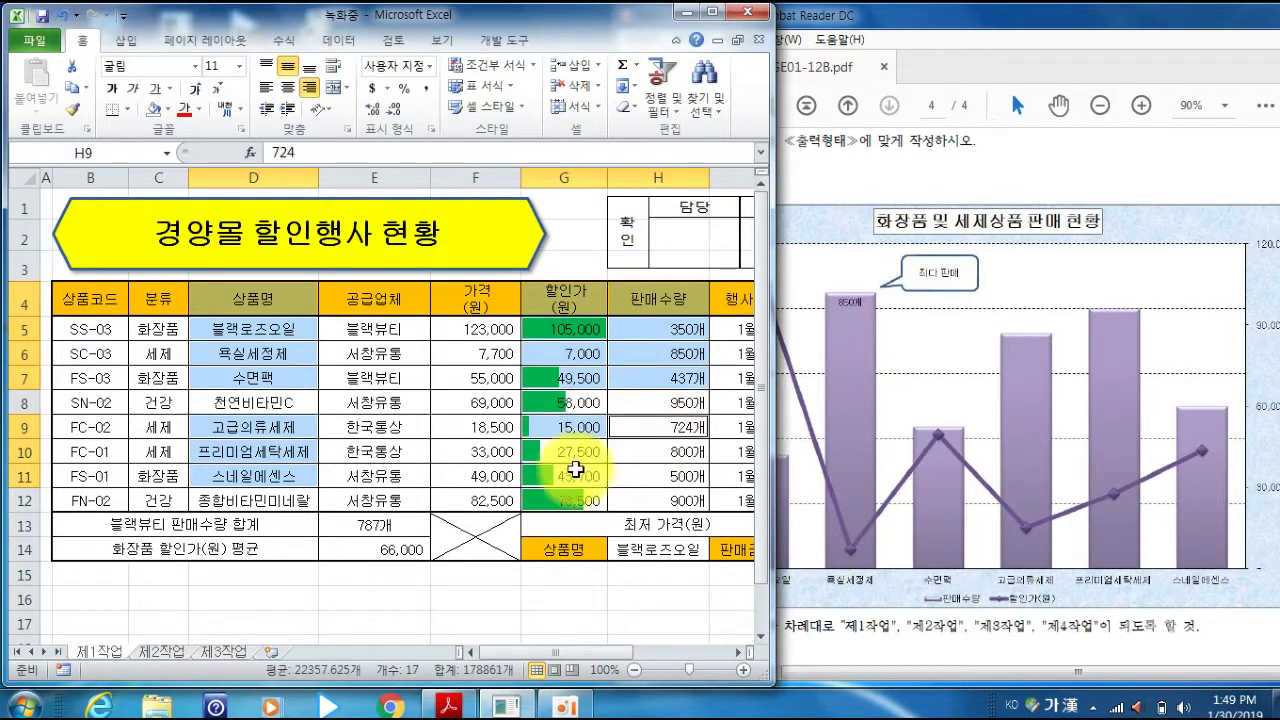
ctrl+click(570, 452)
ctrl+click(639, 461)
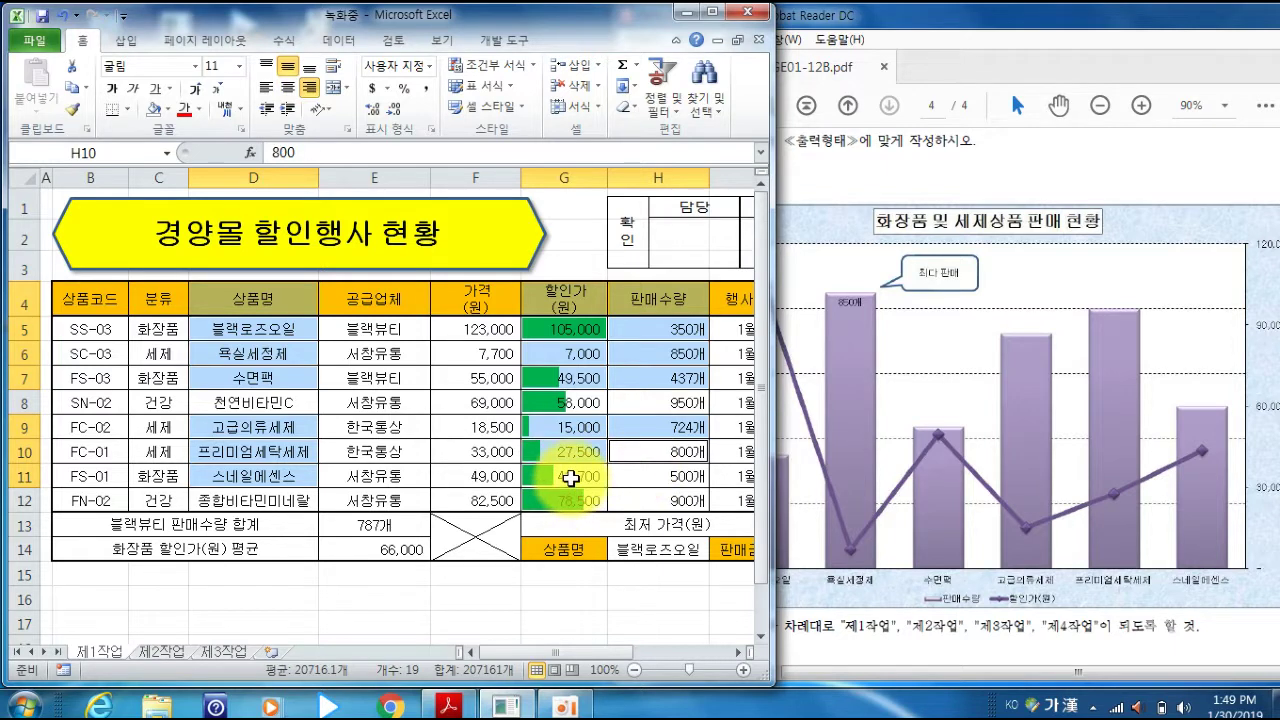
ctrl+click(588, 482)
ctrl+click(655, 479)
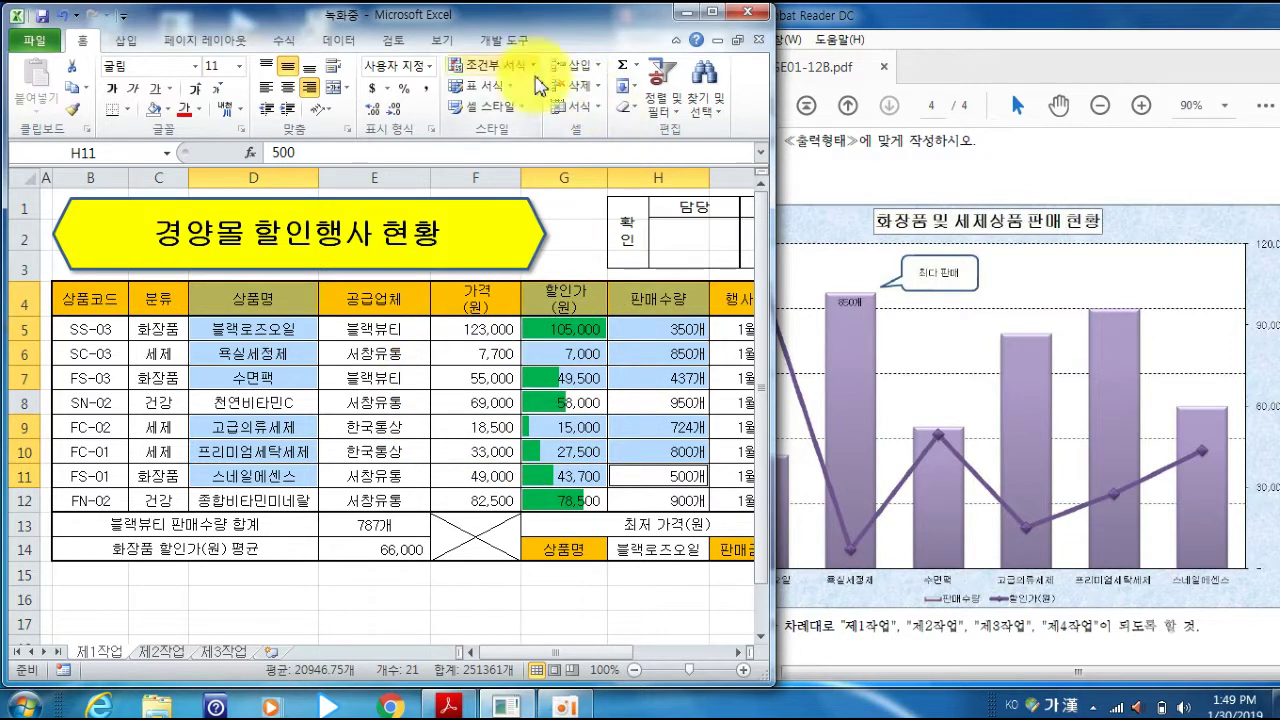
- Insert a clustered column chart (묶은 세로 막대형) from the selected cells
click(124, 41)
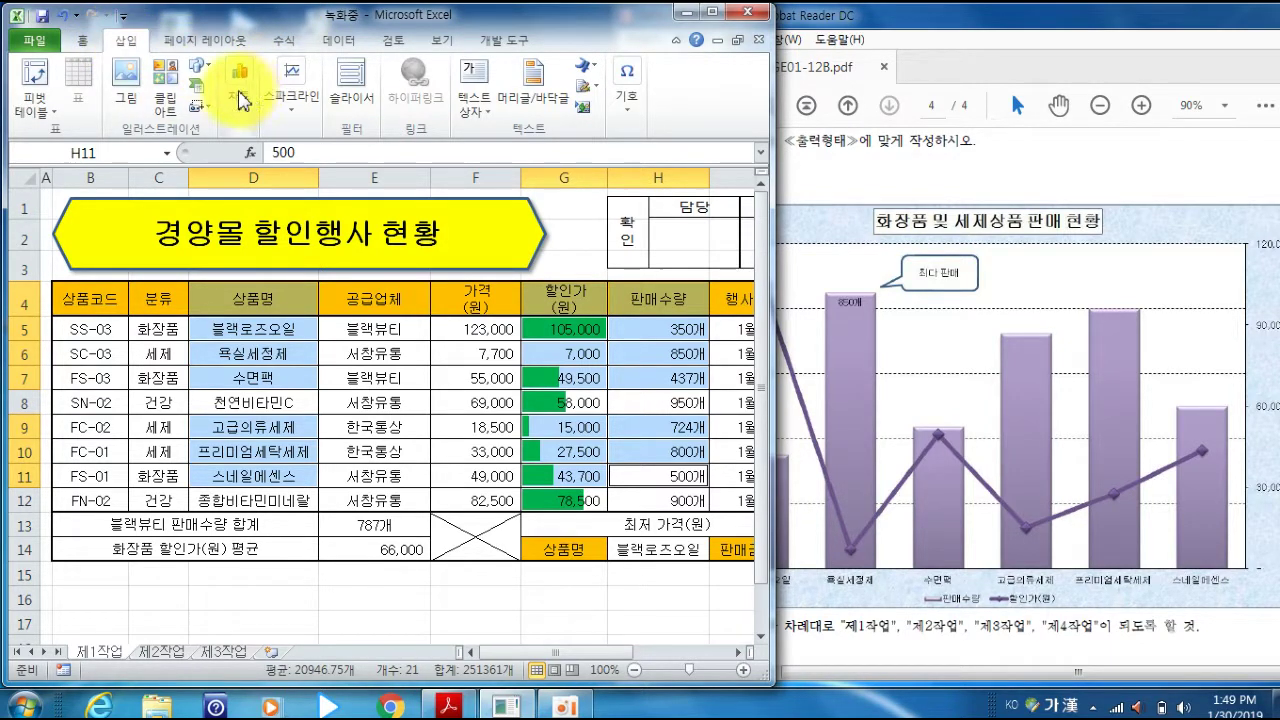
click(238, 105)
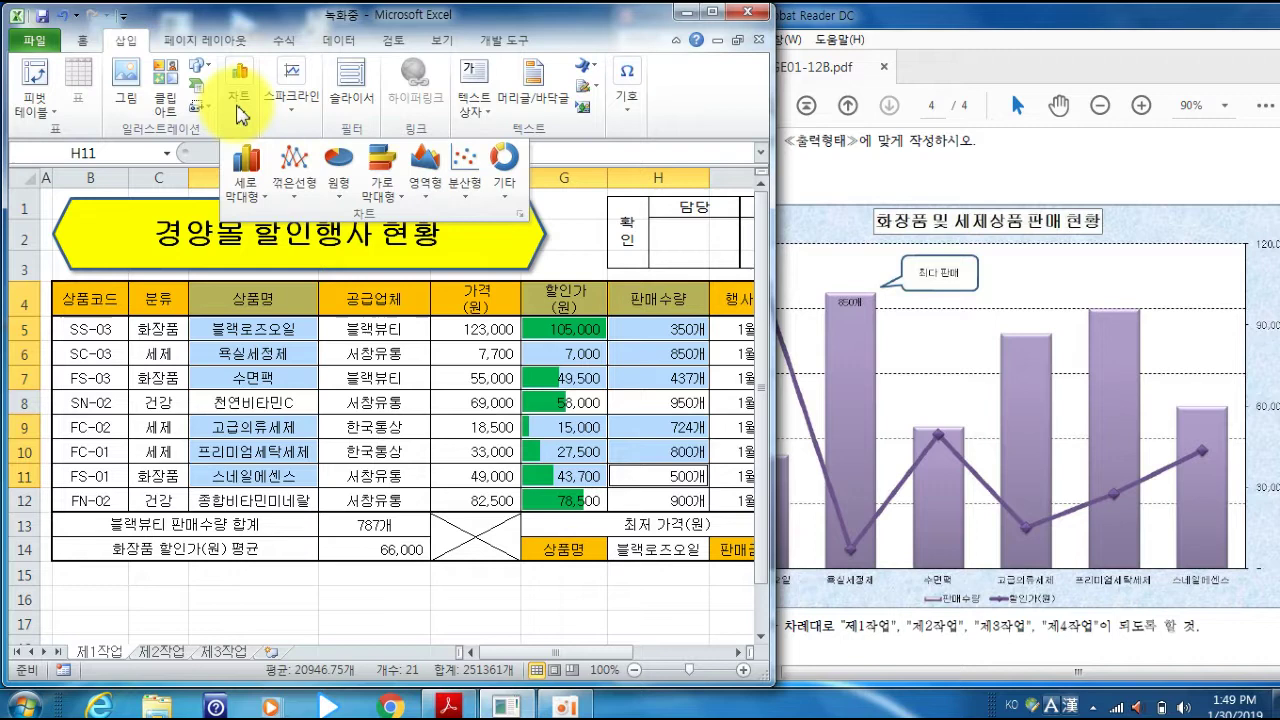
click(244, 186)
click(247, 265)
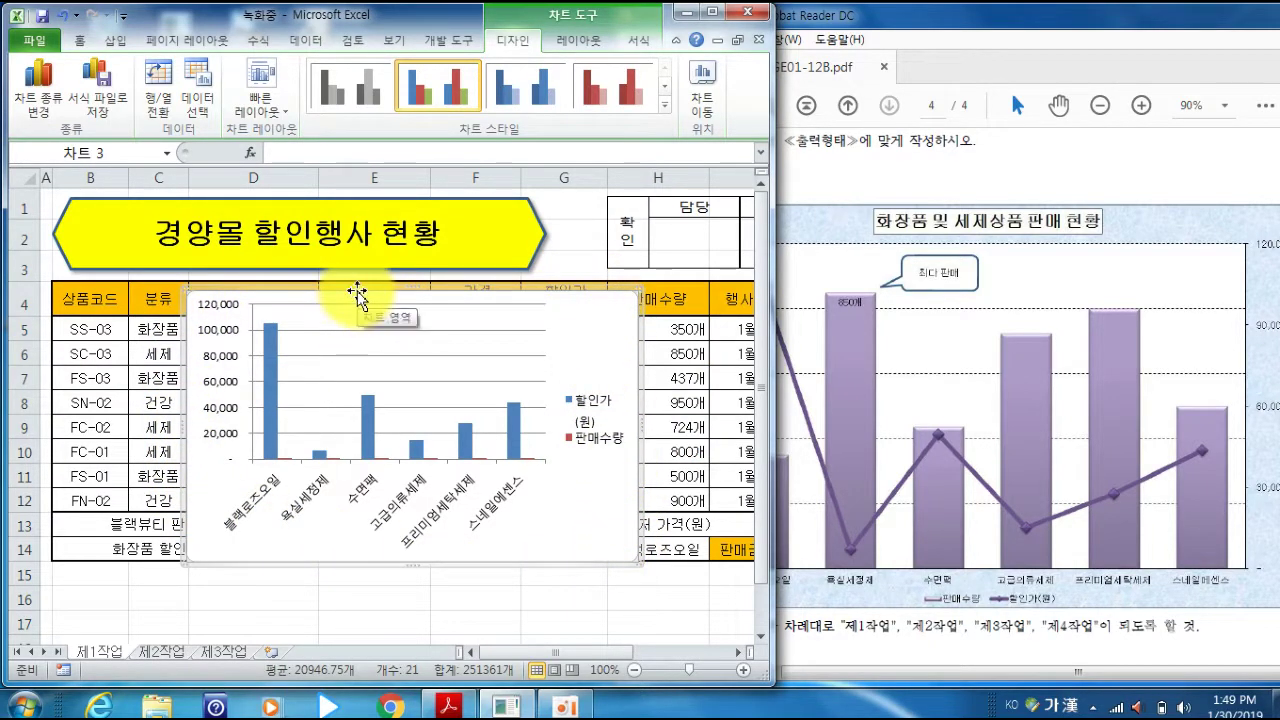
- Following condition (3) of the PDF, move the chart to a new sheet named 제4작업 and place that sheet after 제3작업
click(1117, 165)
scroll(1093, 160, up, 6)
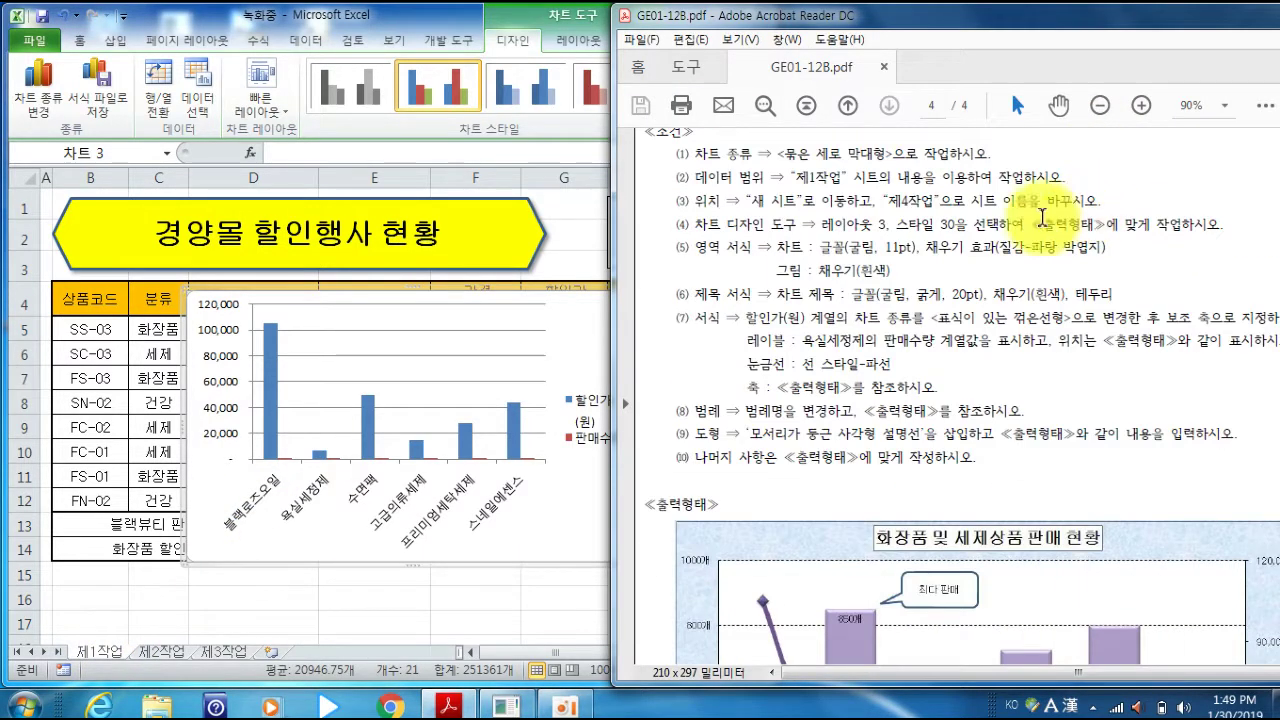
drag(745, 200, 802, 201)
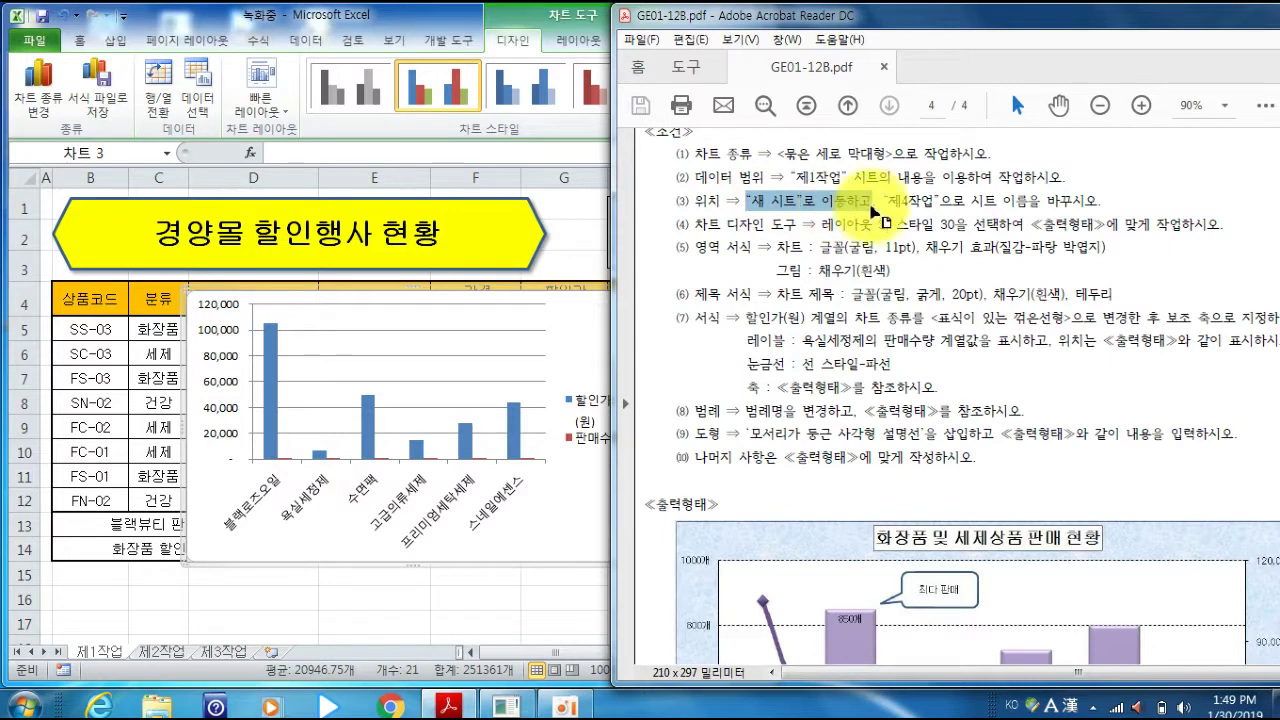
drag(884, 201, 995, 201)
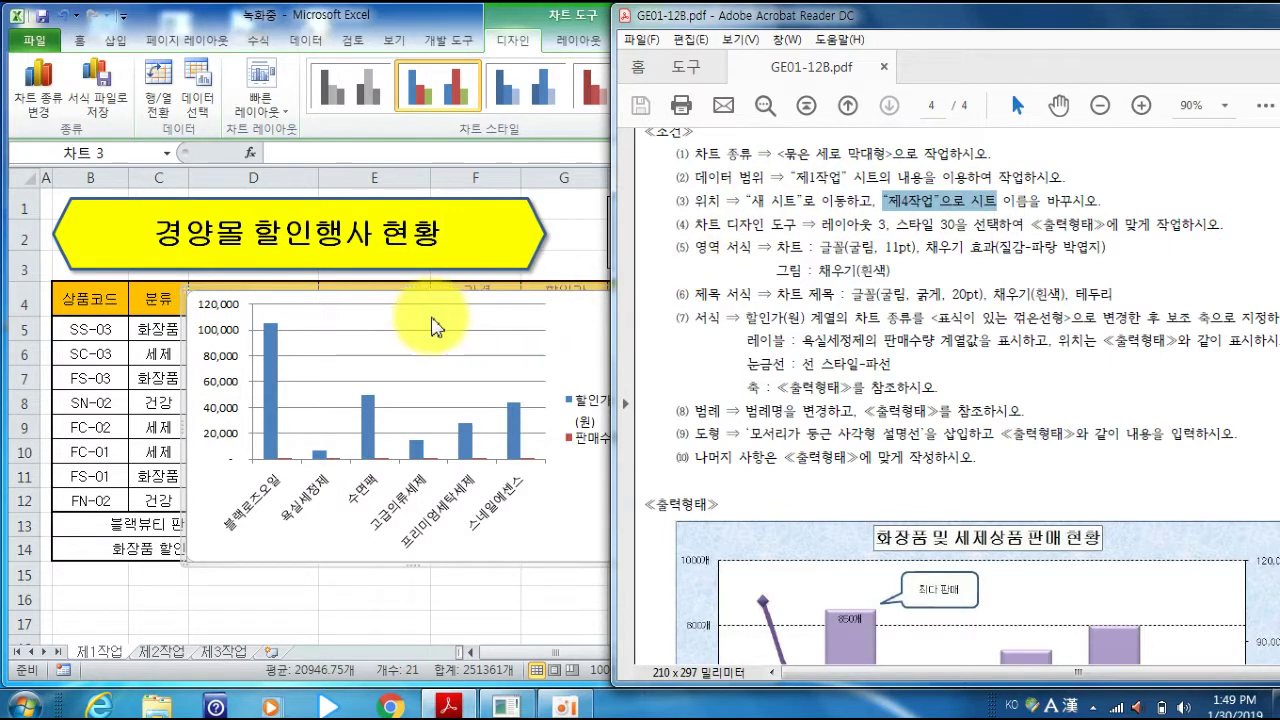
click(483, 292)
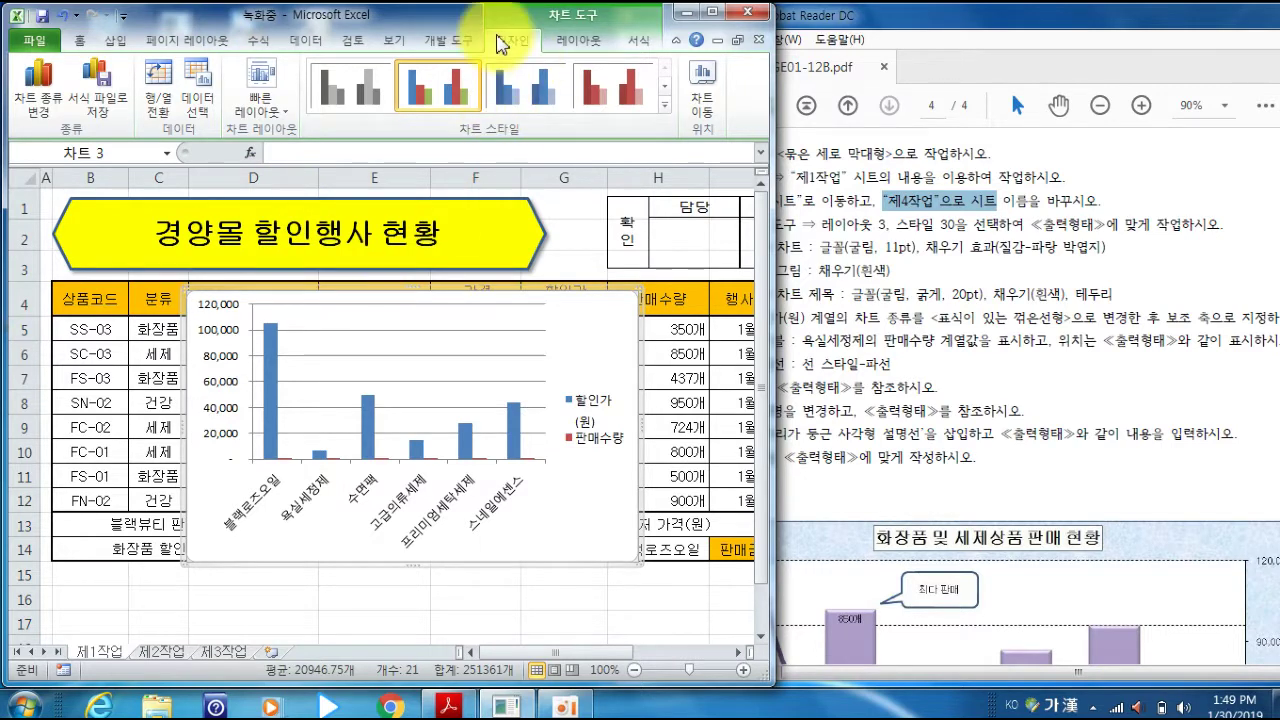
click(707, 85)
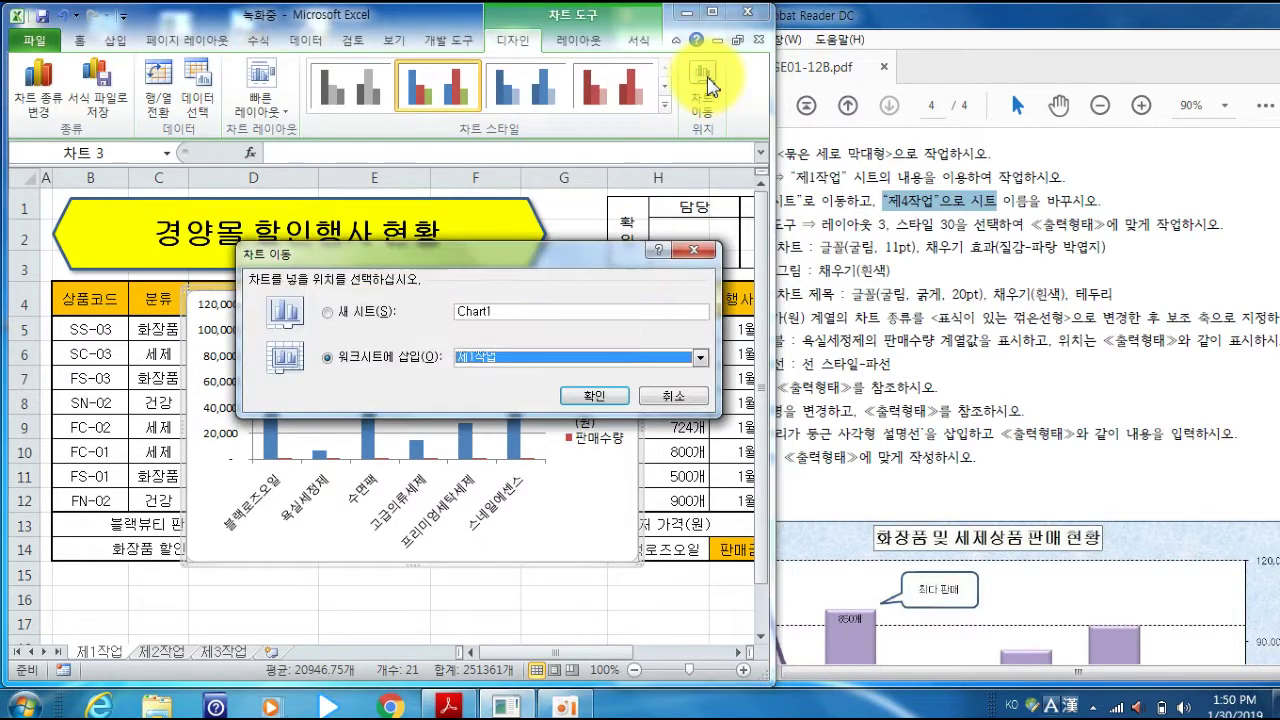
click(329, 312)
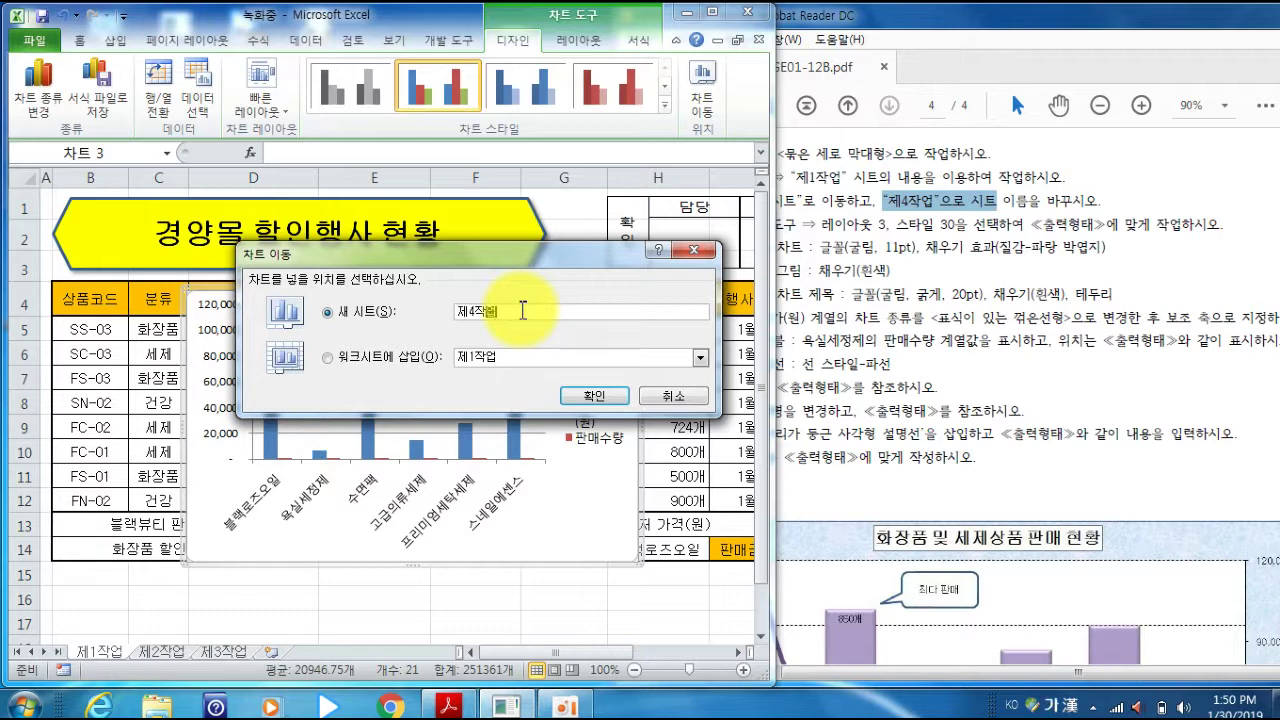
click(573, 400)
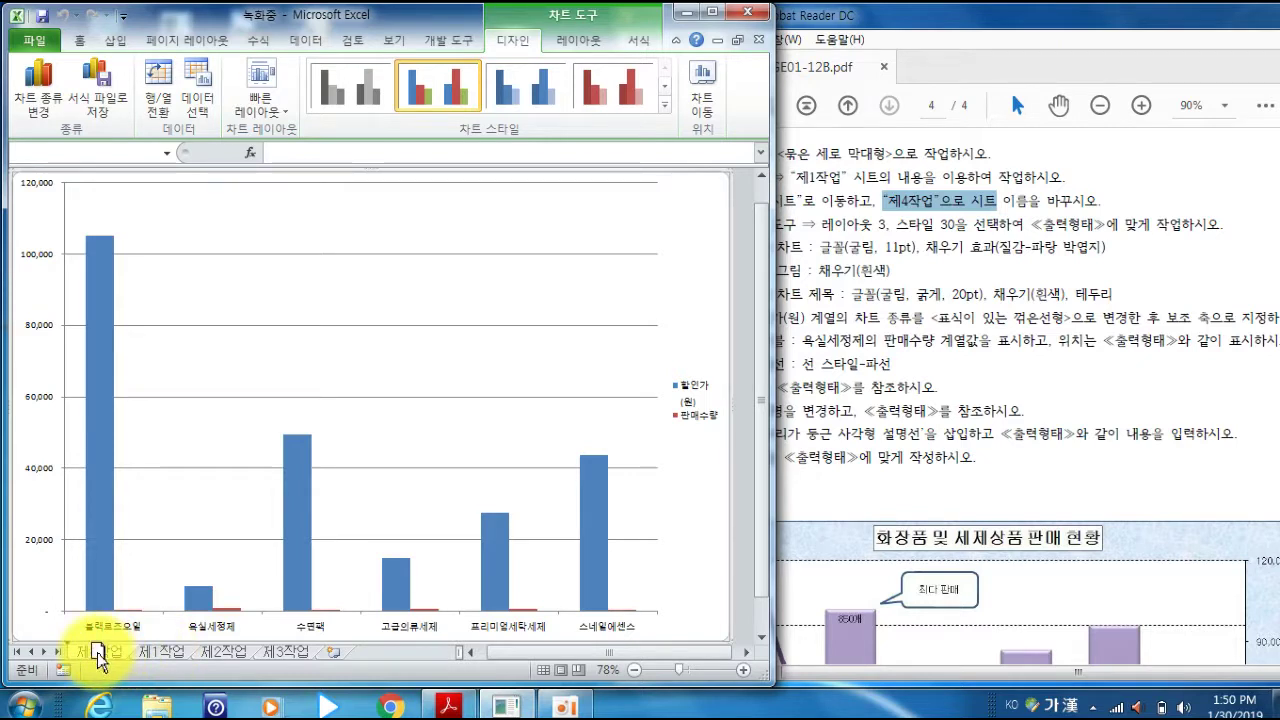
mouse_move(97, 652)
mouse_down()
mouse_move(337, 650)
mouse_move(228, 650)
mouse_move(305, 656)
mouse_move(278, 658)
mouse_move(466, 629)
mouse_up()
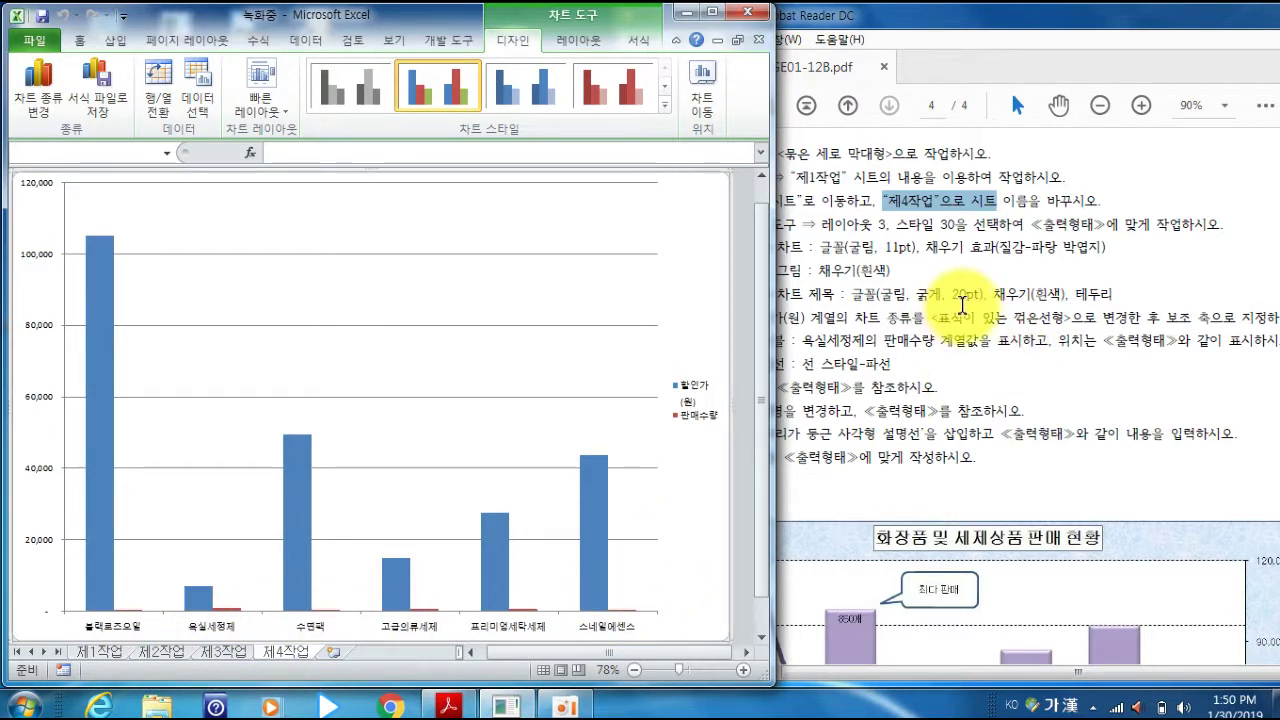
- Check the chart design condition in the PDF and apply Layout 3 (레이아웃 3) to the chart on sheet 제4작업
drag(960, 29, 1028, 40)
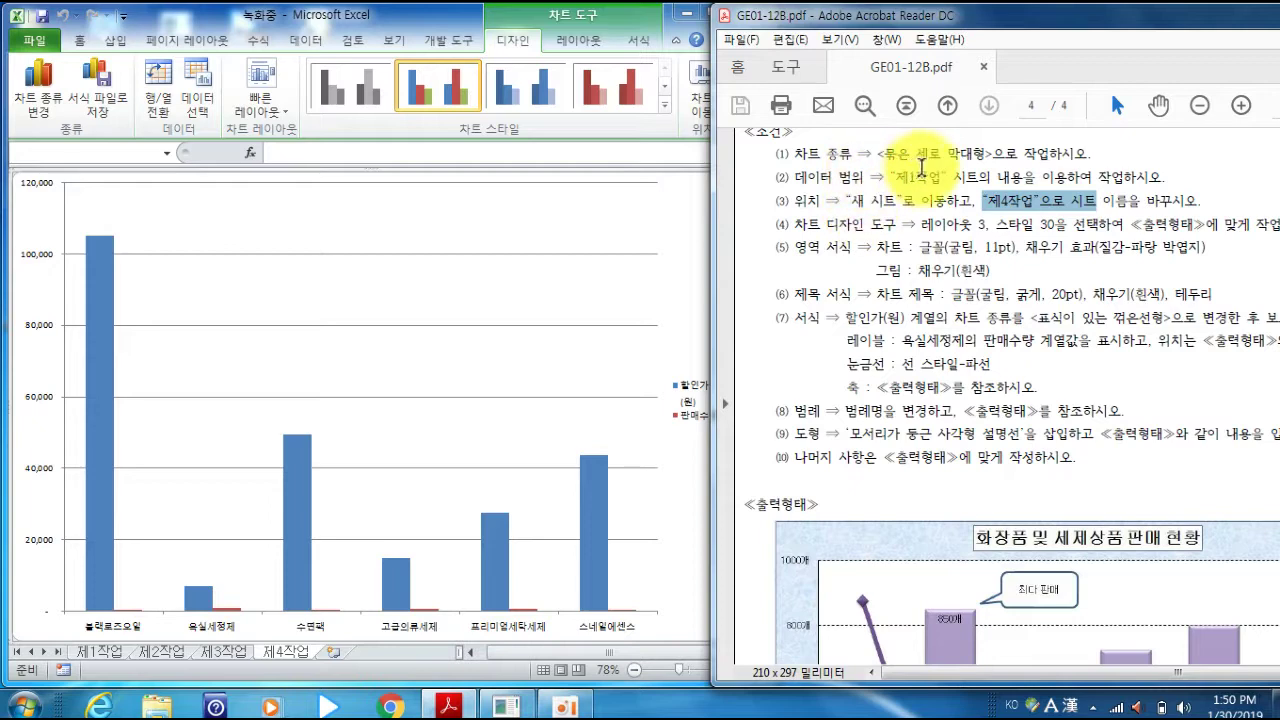
click(882, 203)
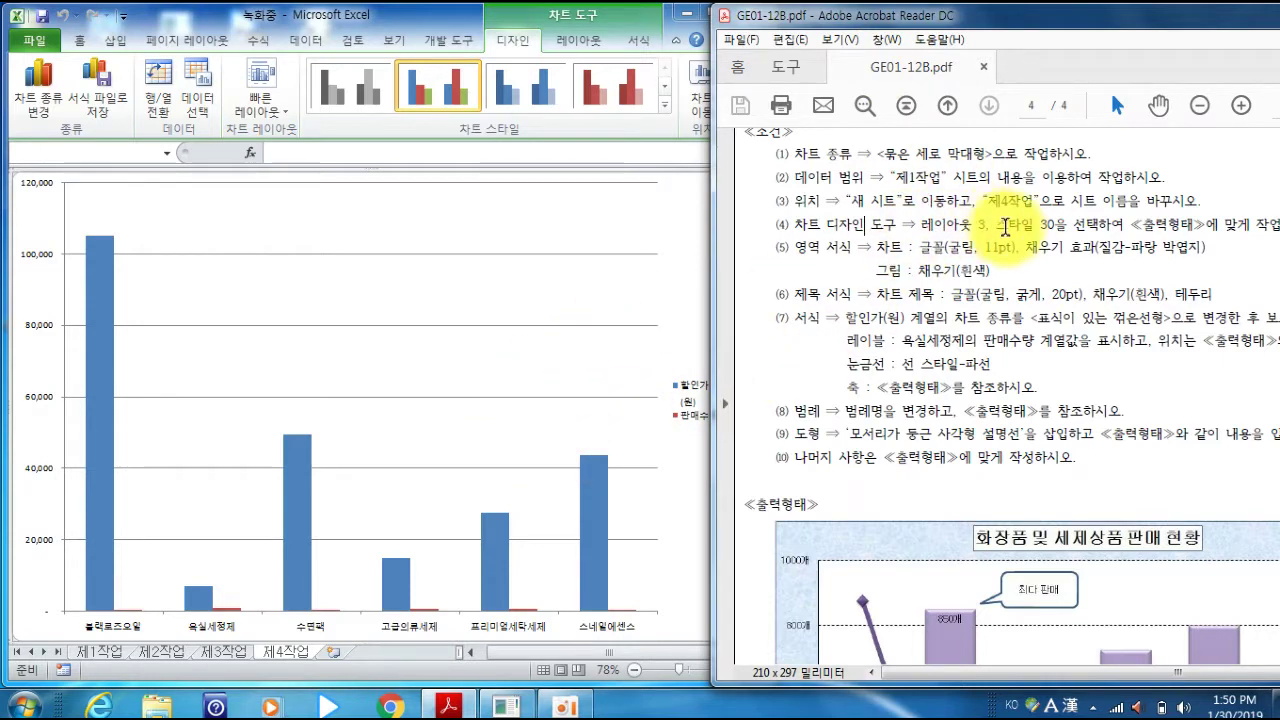
click(662, 220)
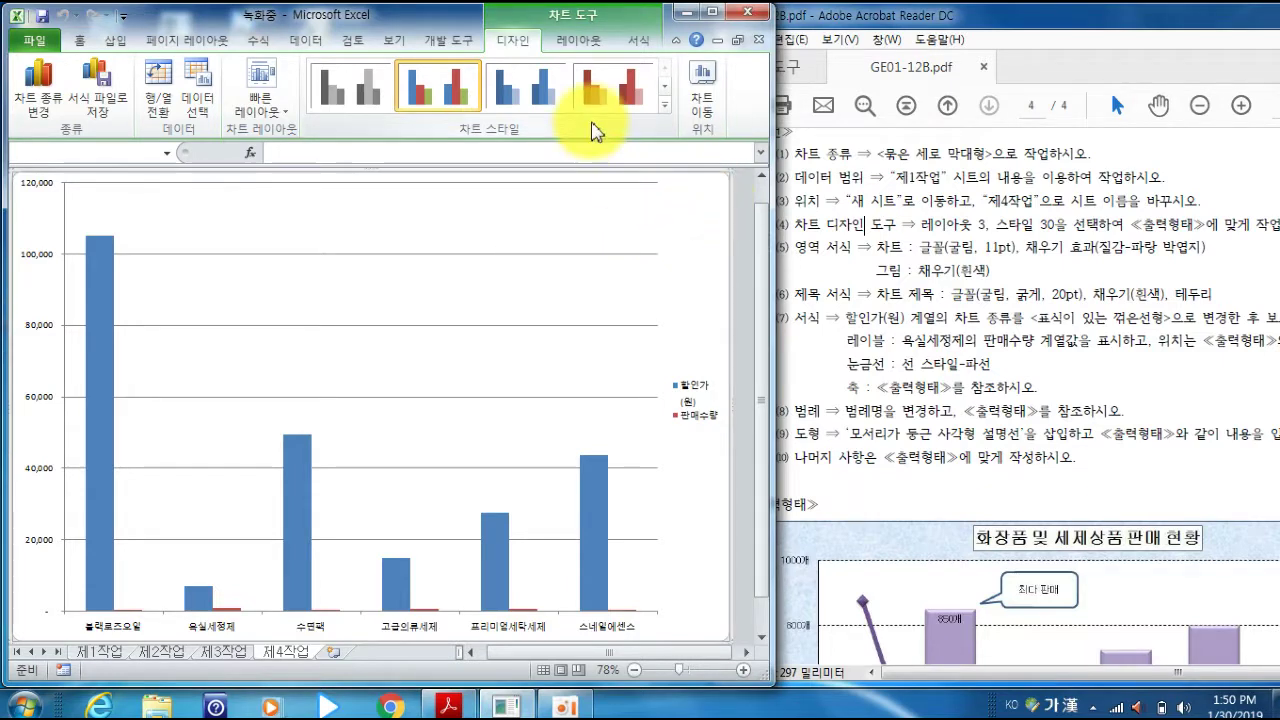
click(283, 120)
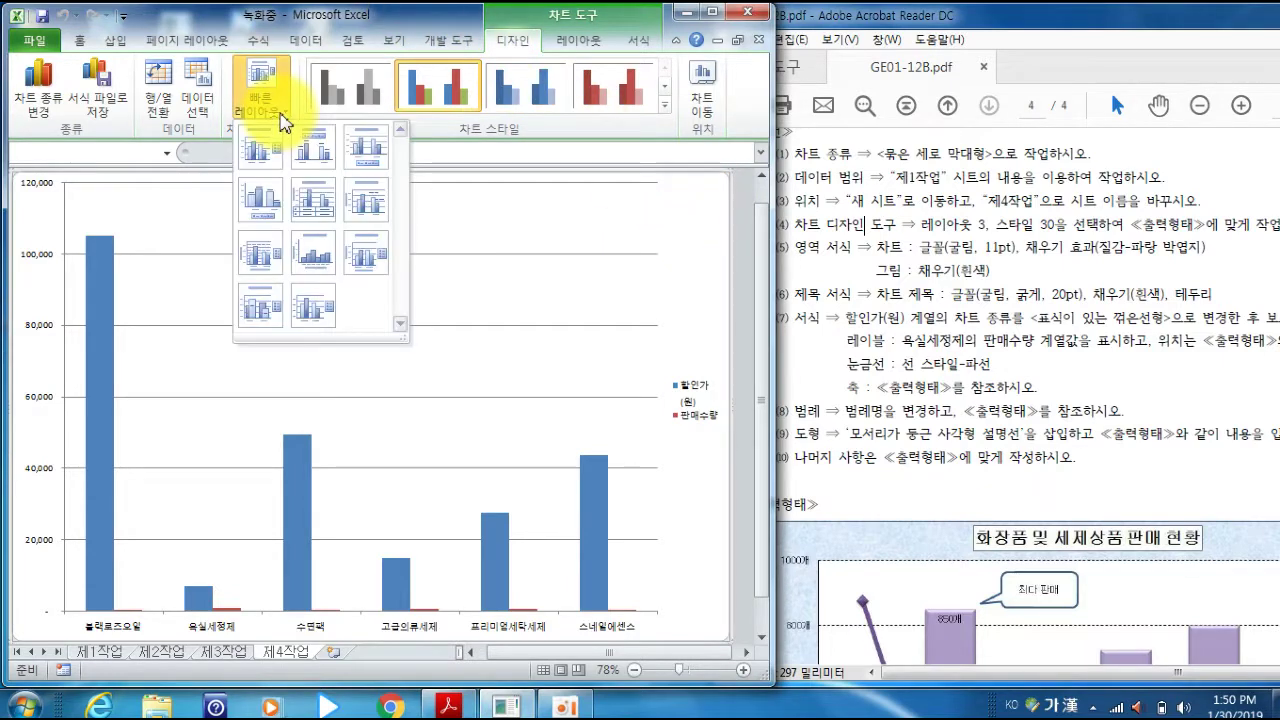
click(368, 150)
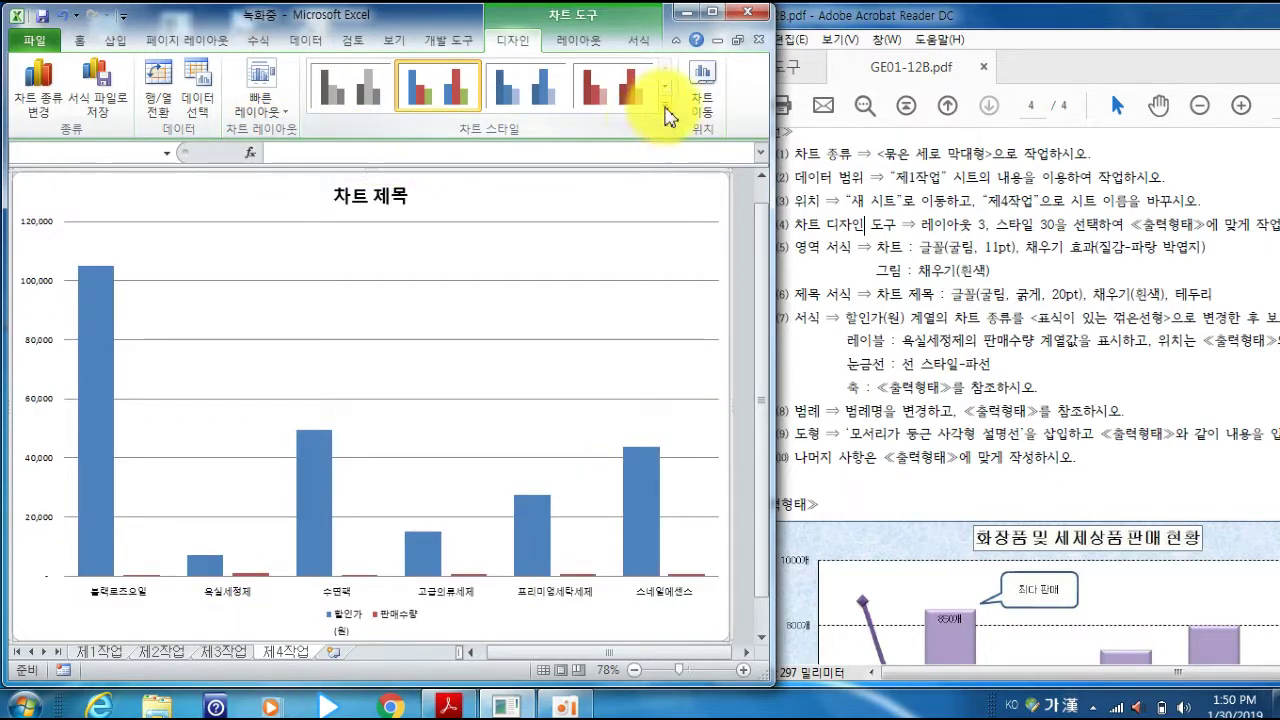
- Apply Style 30 (스타일 30) to the chart as required by condition (4) of the PDF
click(665, 106)
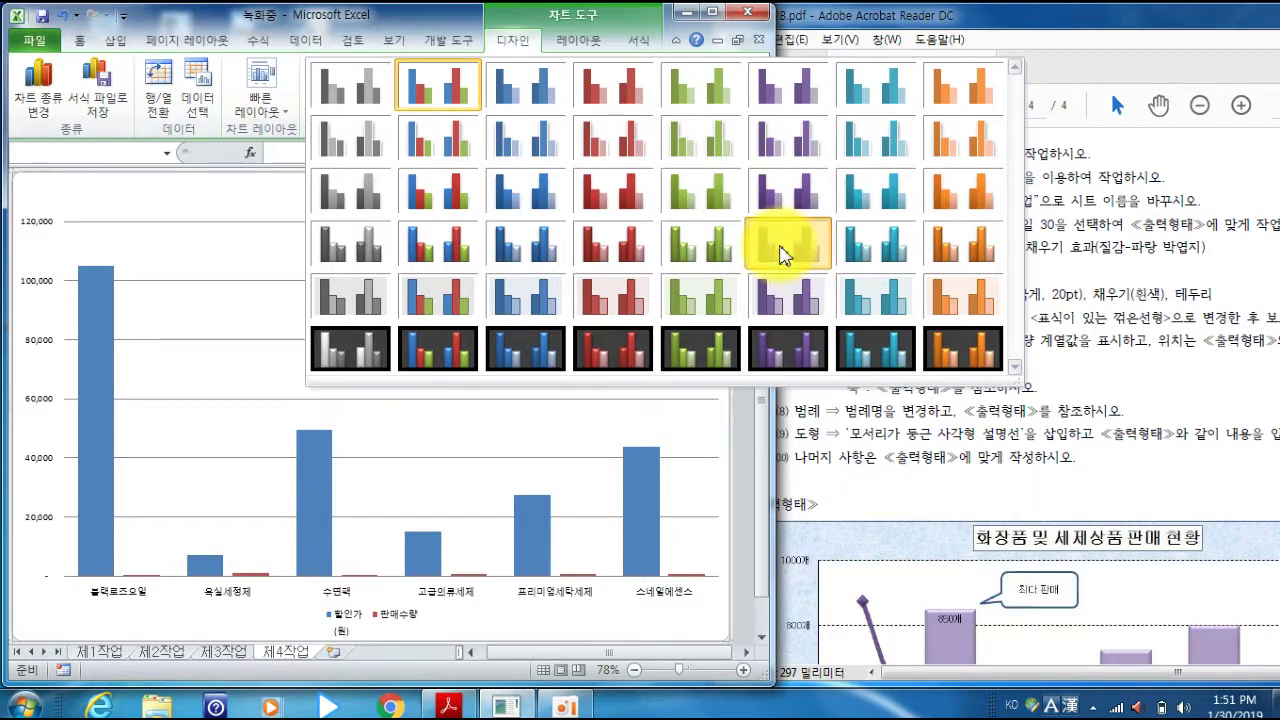
click(781, 250)
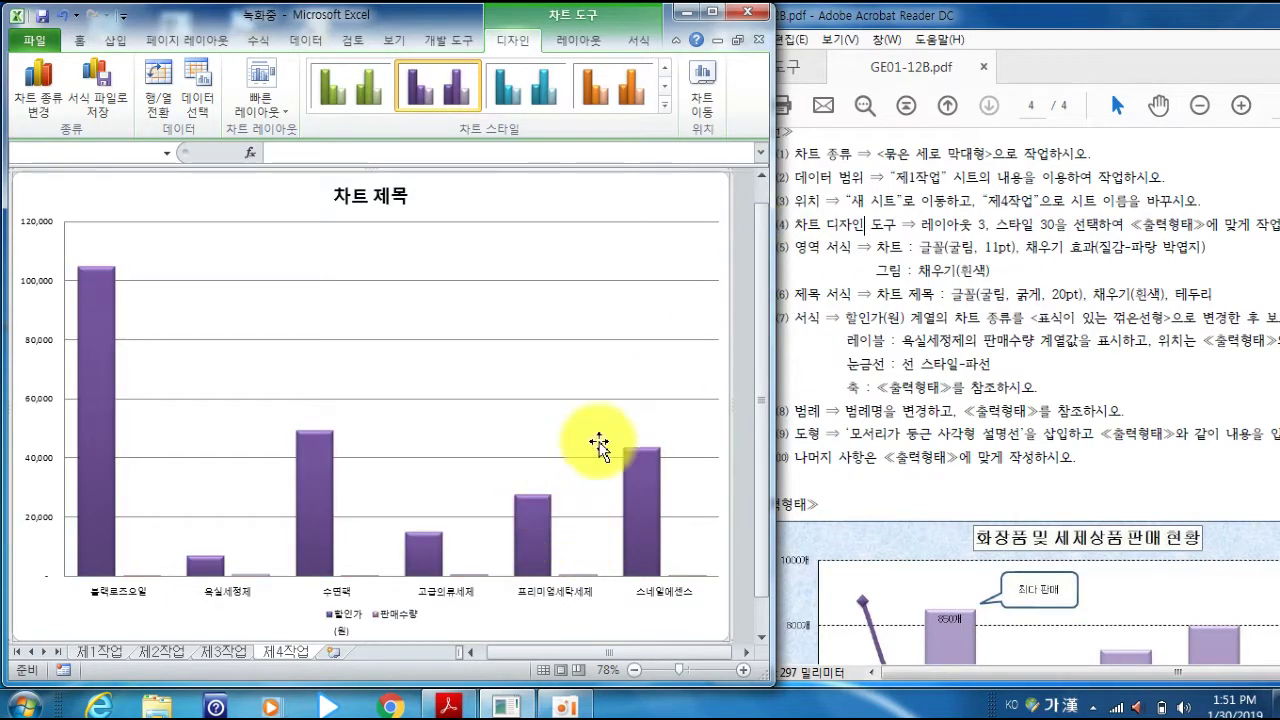
click(987, 225)
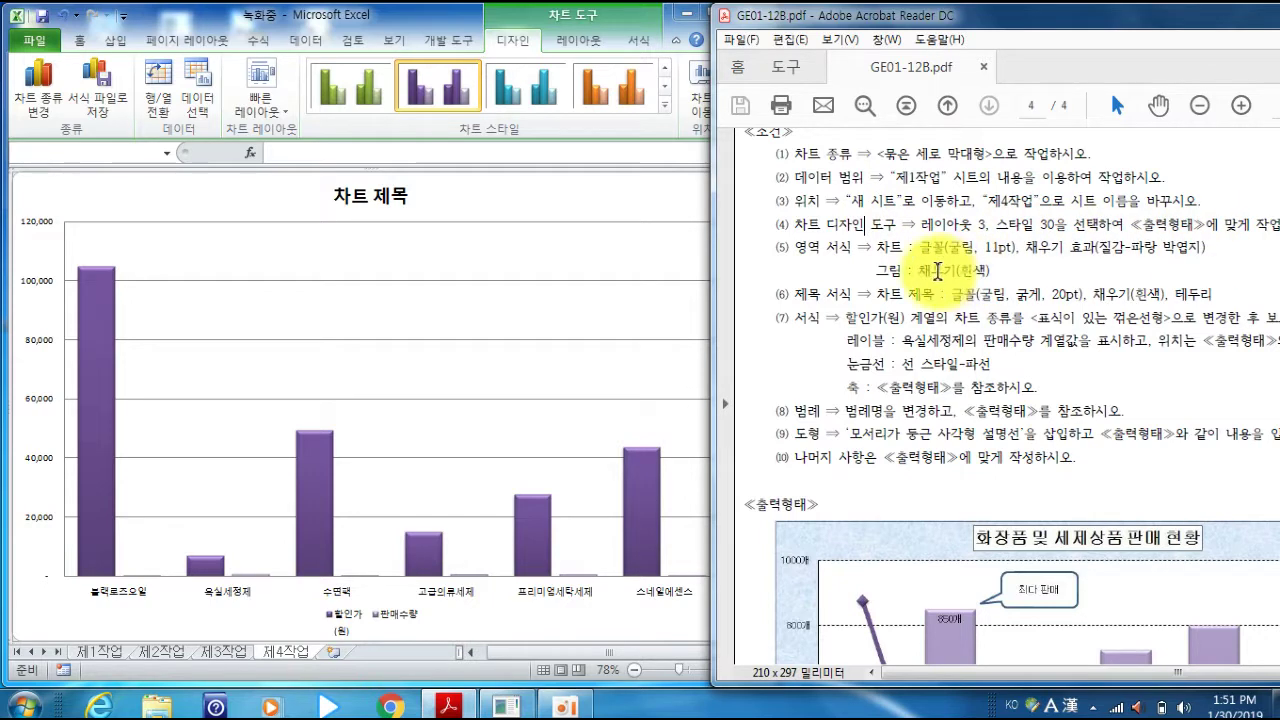
- Read area-format condition (5) in the PDF and compare the formatting options offered for the chart area and the plot area
double_click(801, 246)
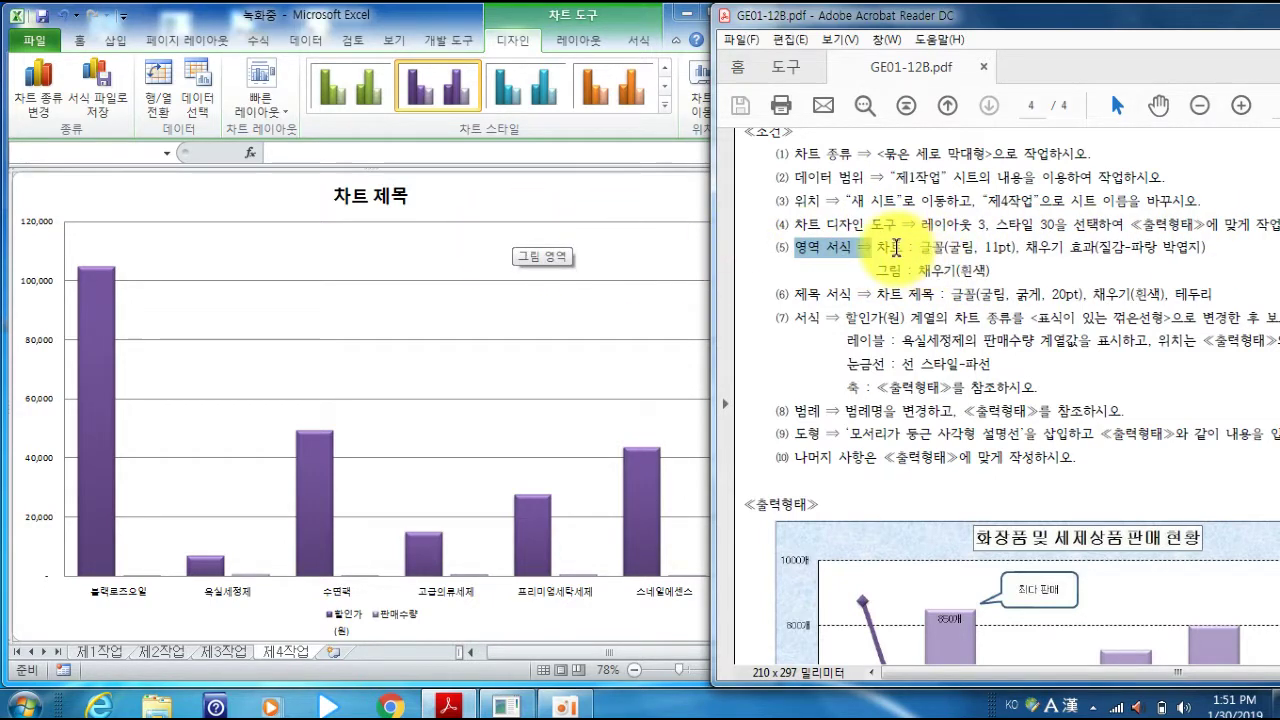
drag(918, 247, 1205, 246)
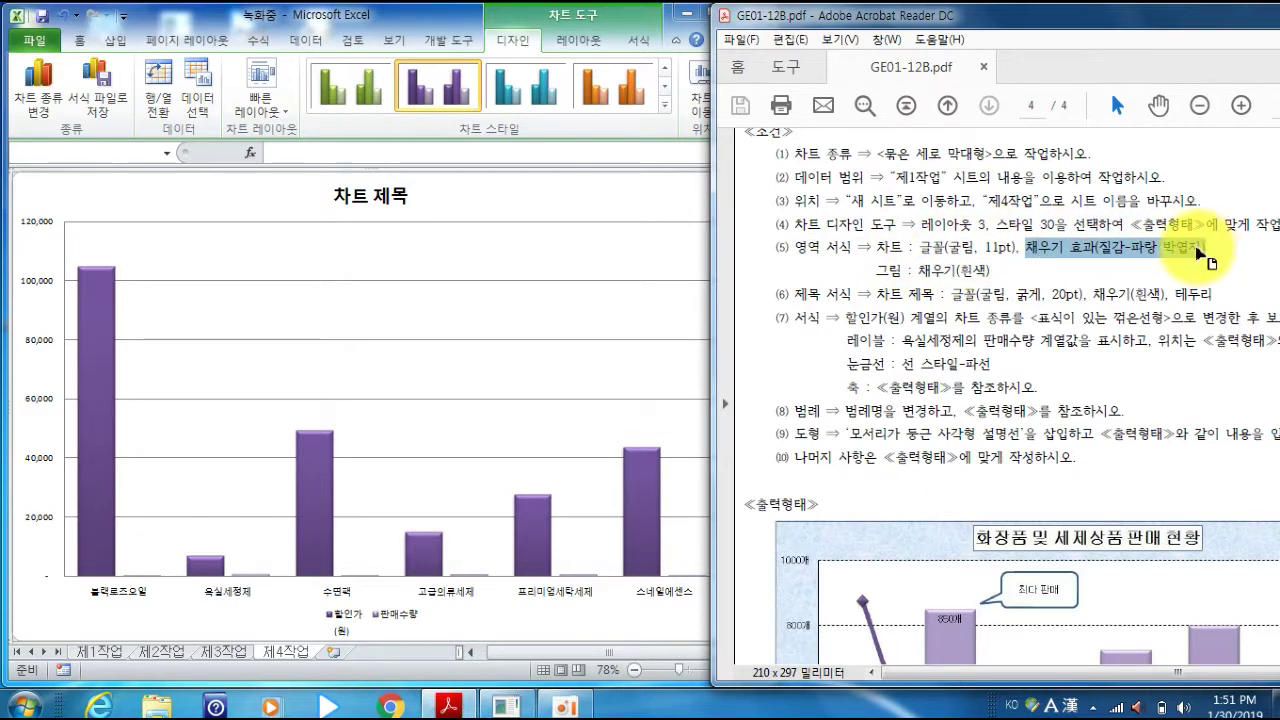
drag(878, 271, 994, 270)
click(995, 271)
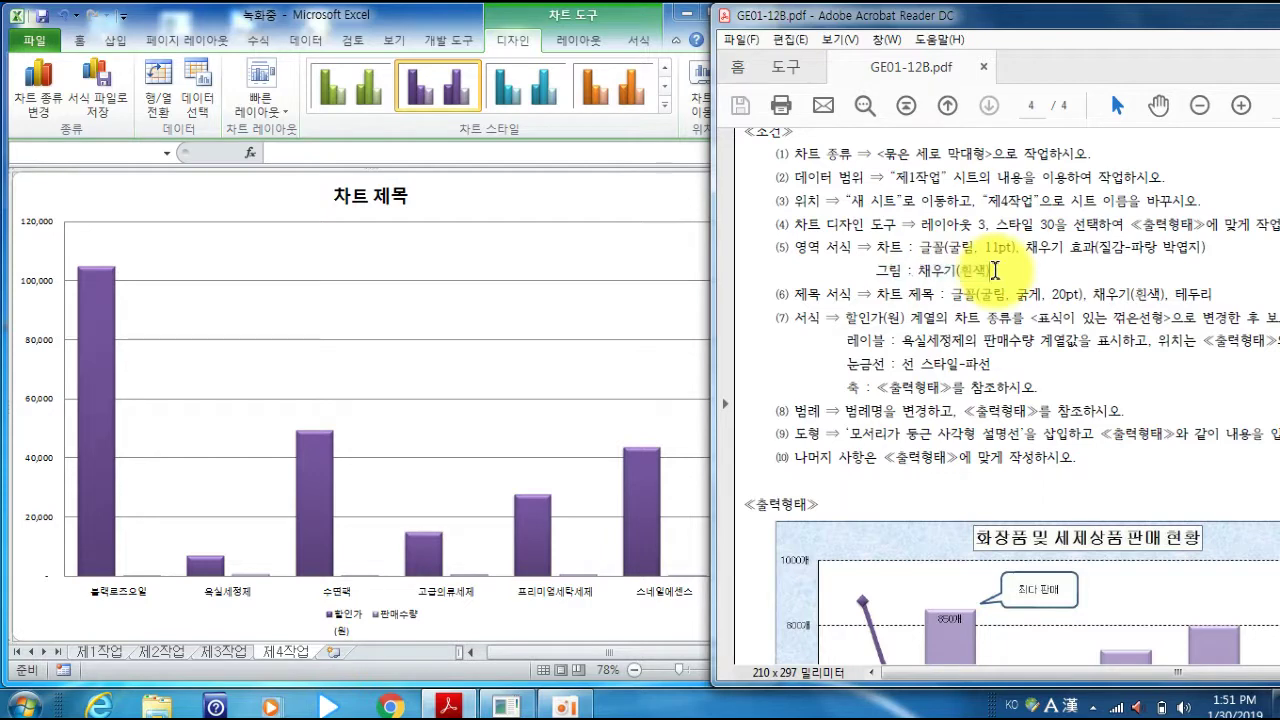
click(593, 200)
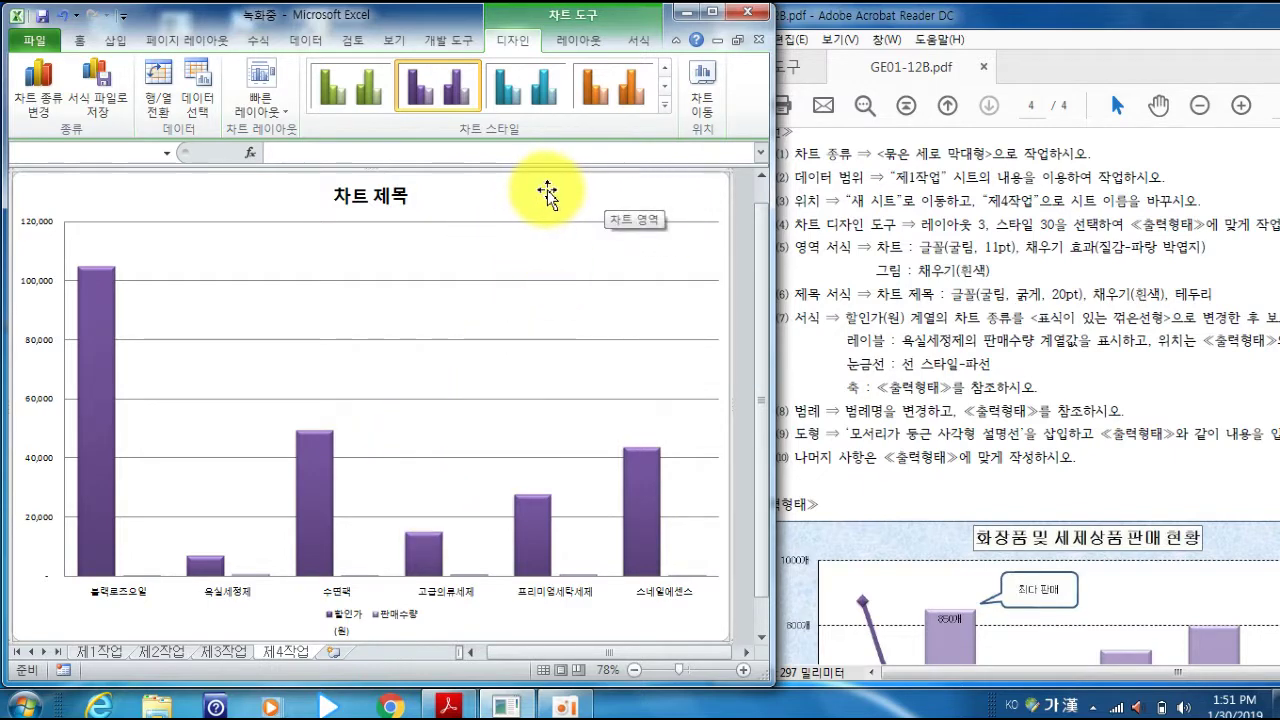
right_click(512, 195)
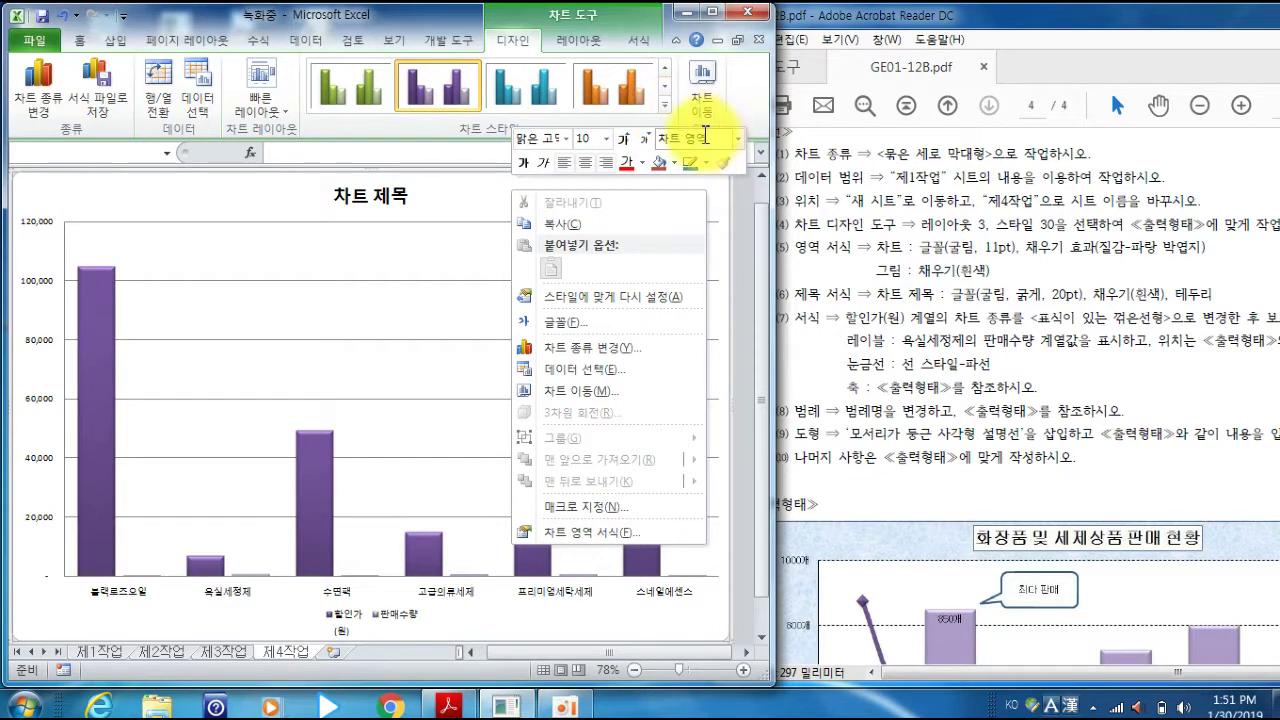
click(337, 320)
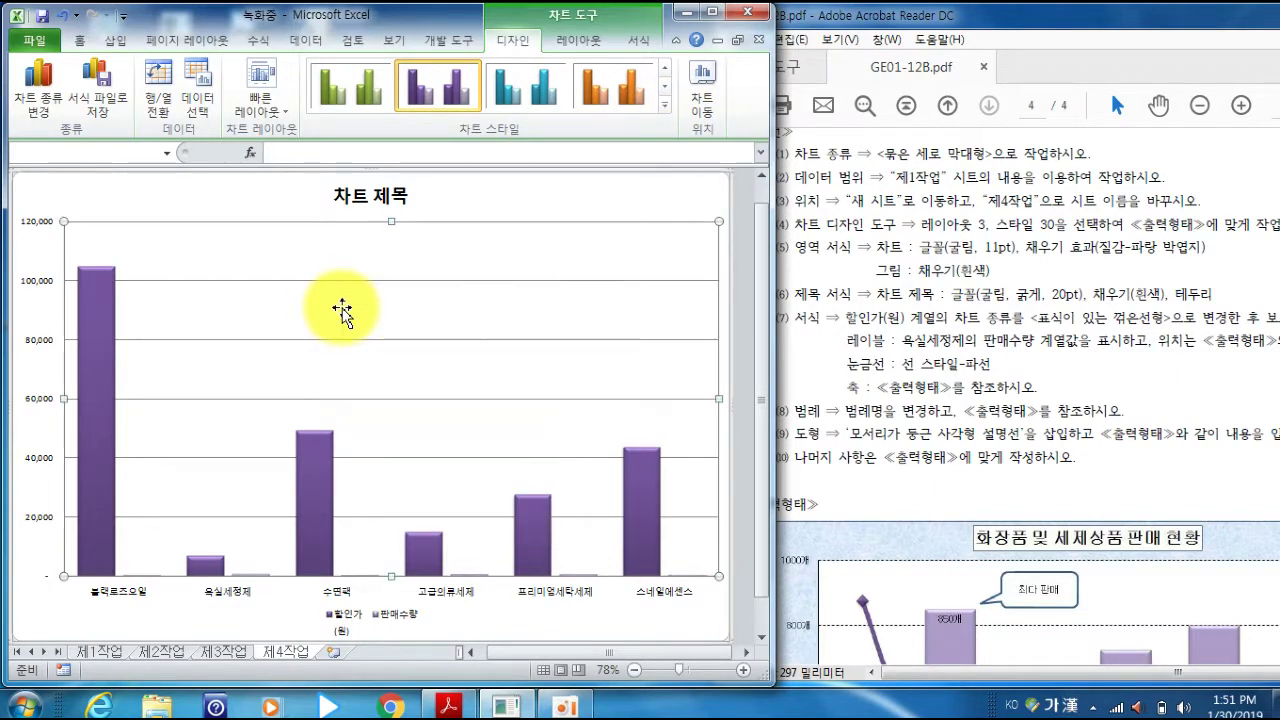
right_click(342, 312)
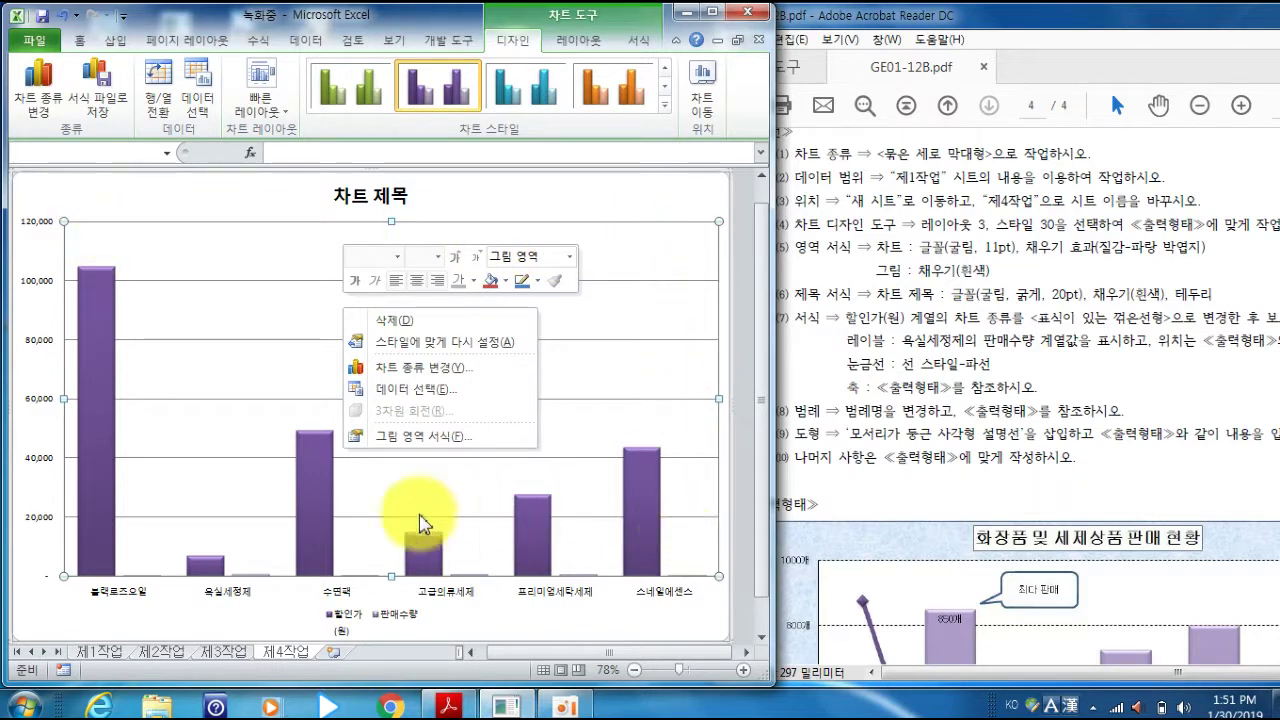
click(545, 190)
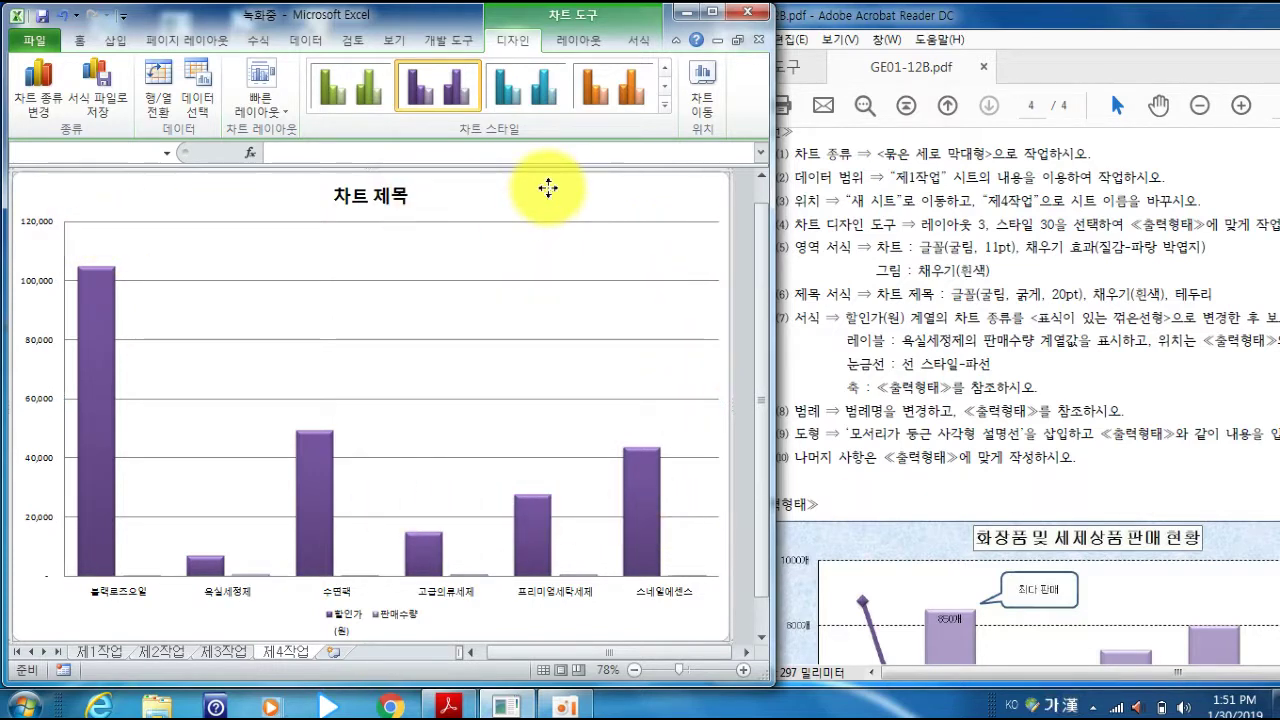
- Set the chart area's font to 굴림 at 11 pt
right_click(548, 192)
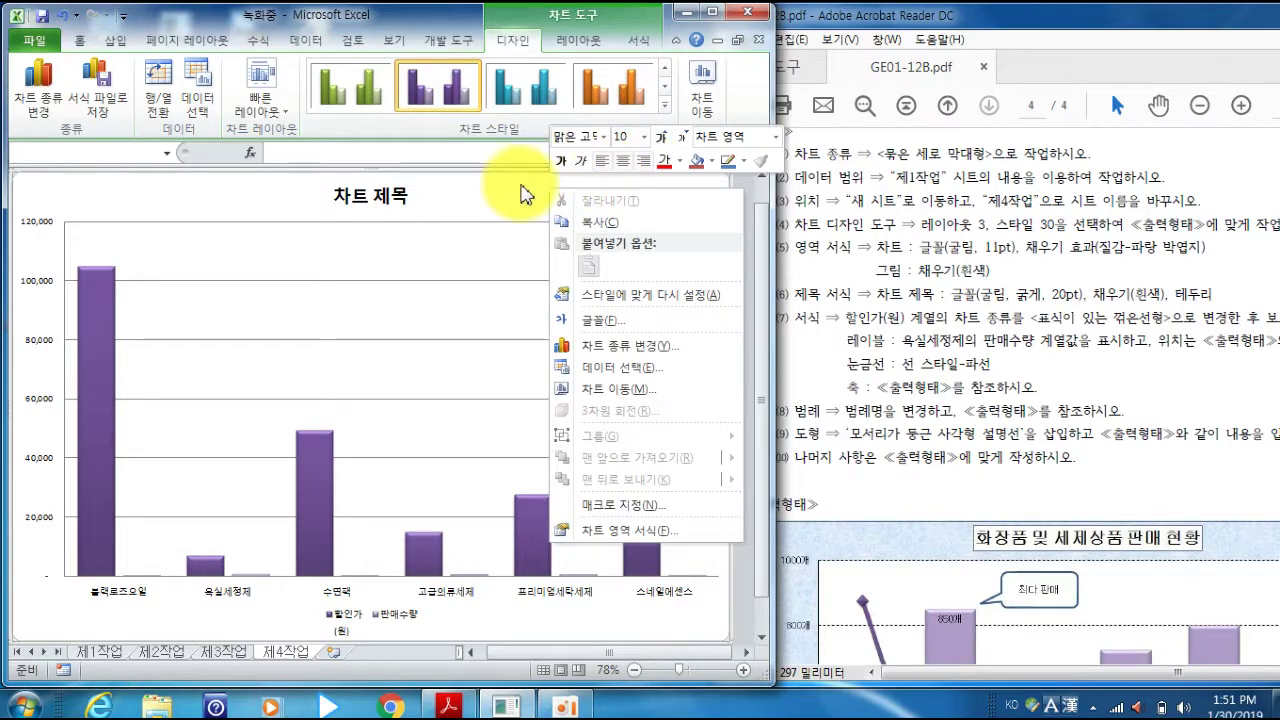
click(590, 134)
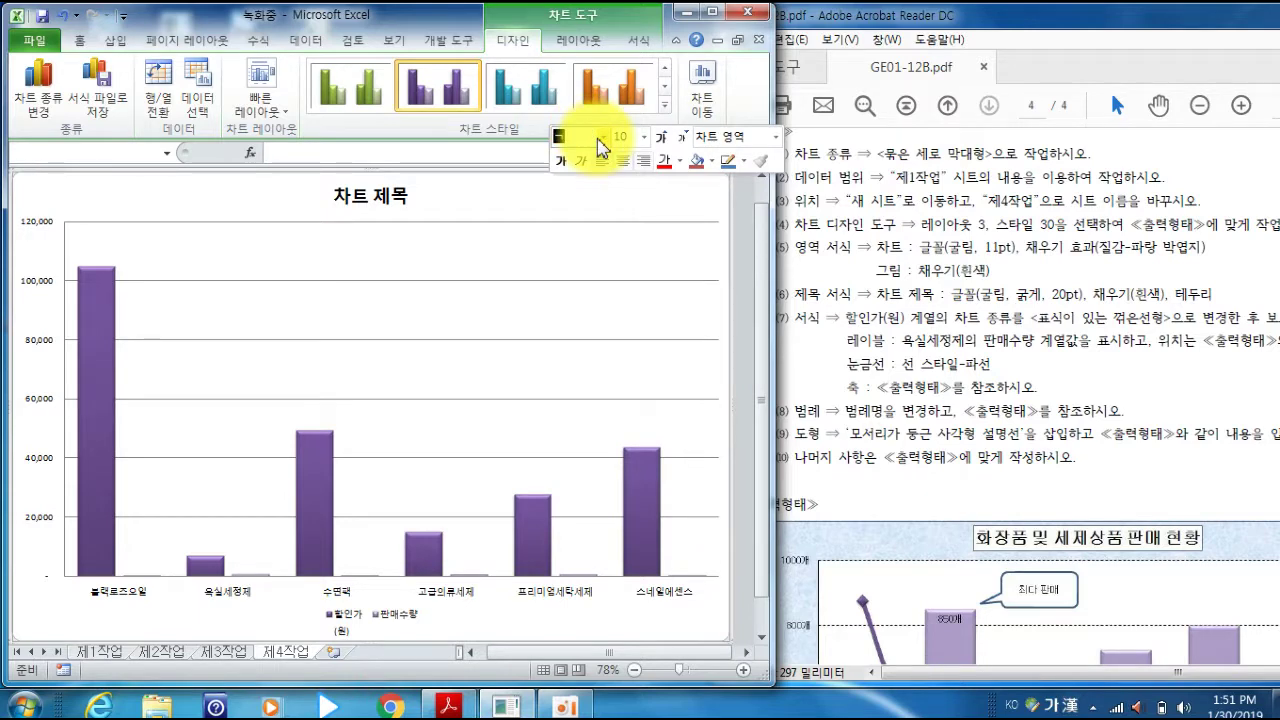
text(11)
key(Return)
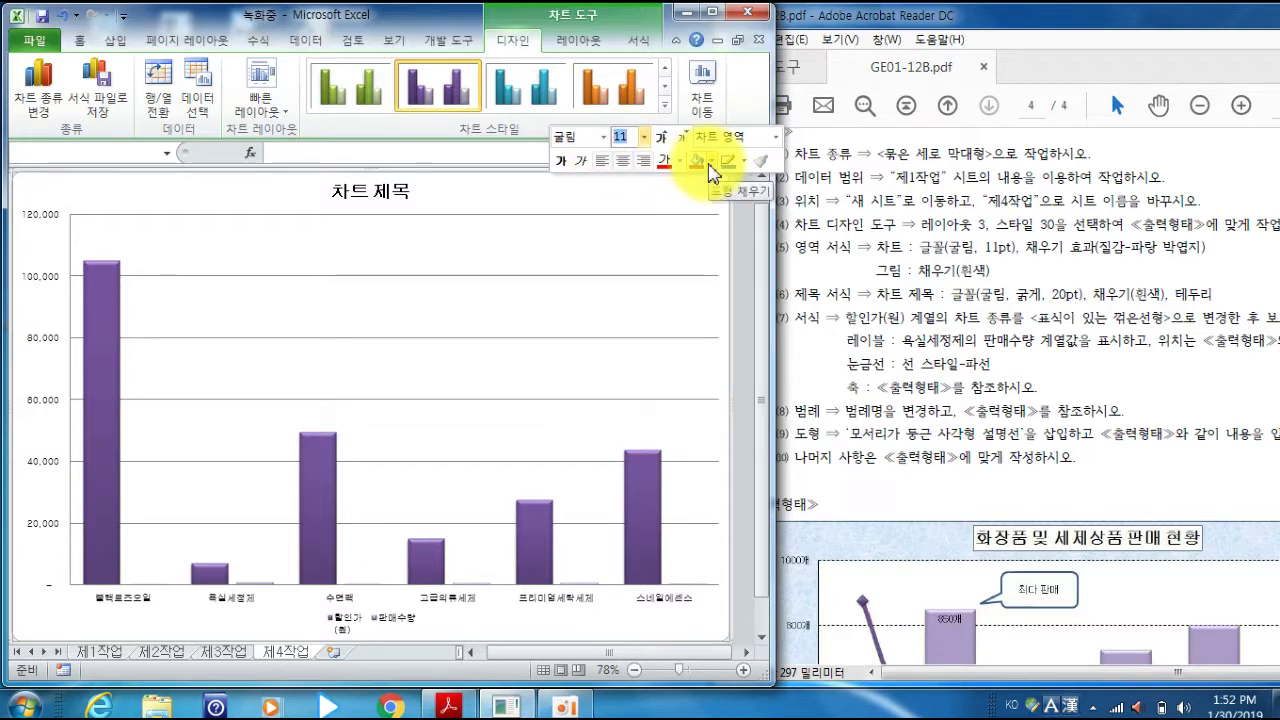
- Fill the chart area with the blue tissue paper texture (파랑 박엽지)
click(711, 163)
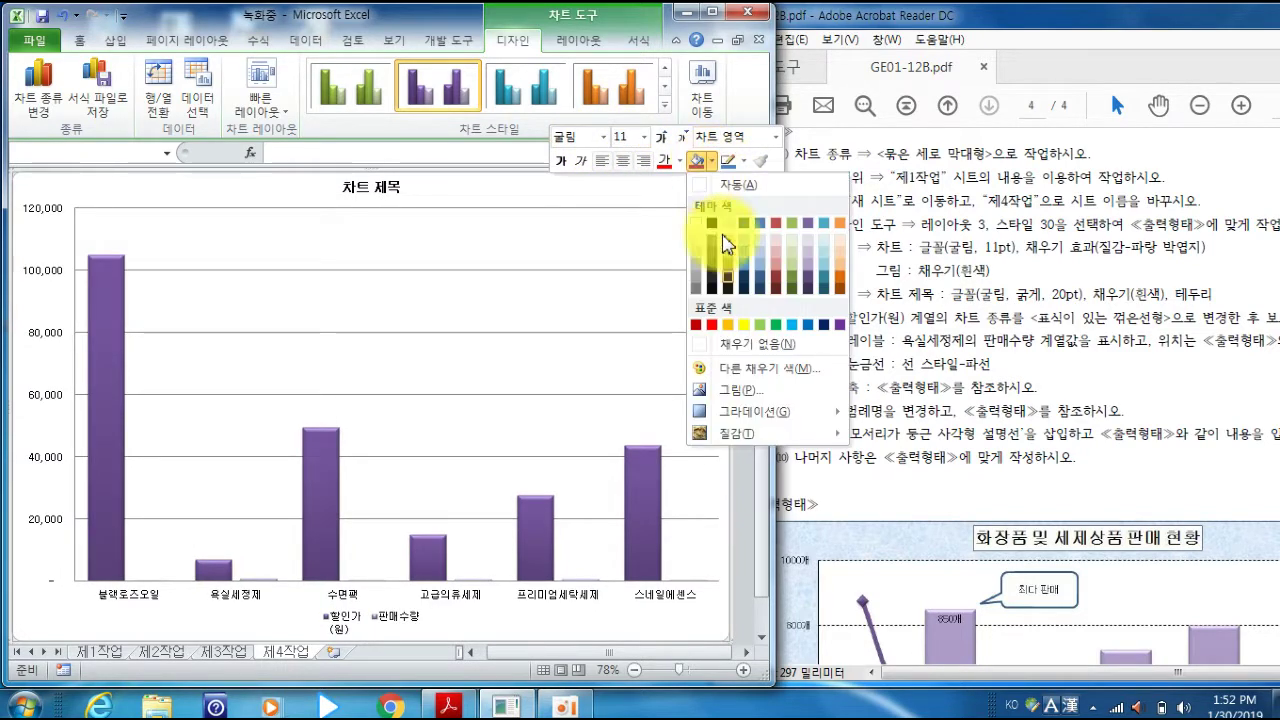
mouse_move(762, 444)
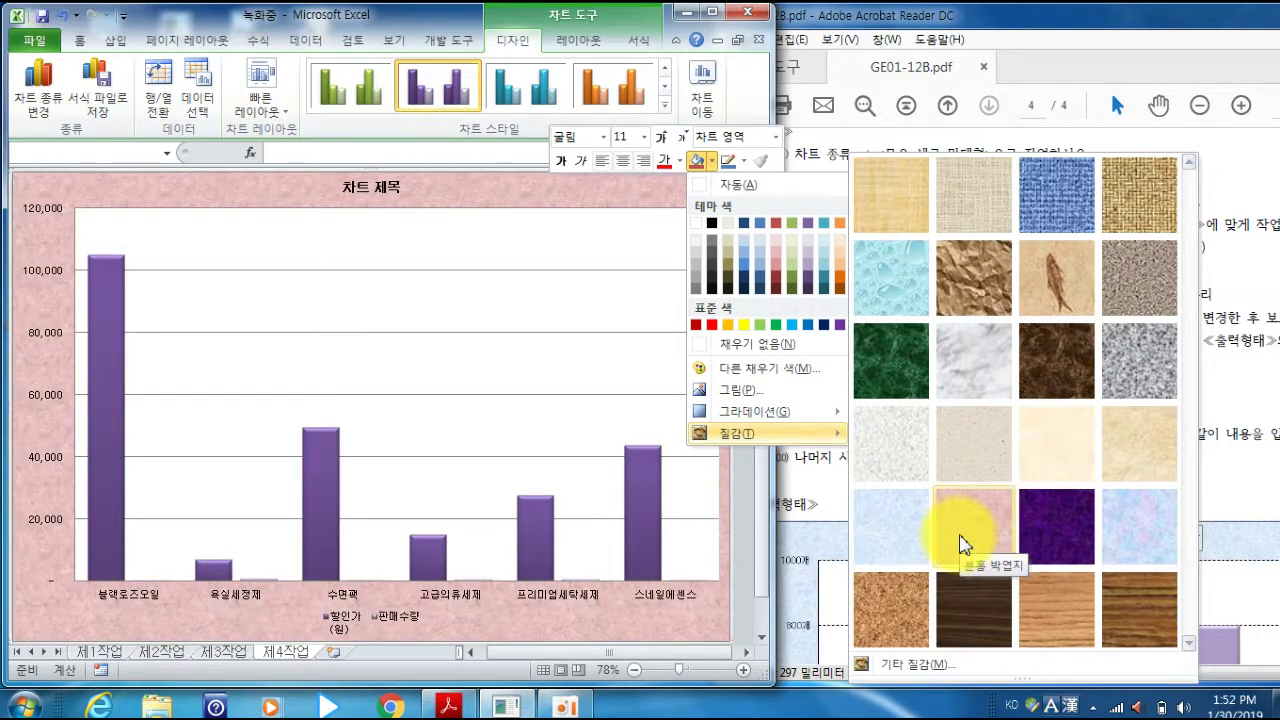
click(900, 535)
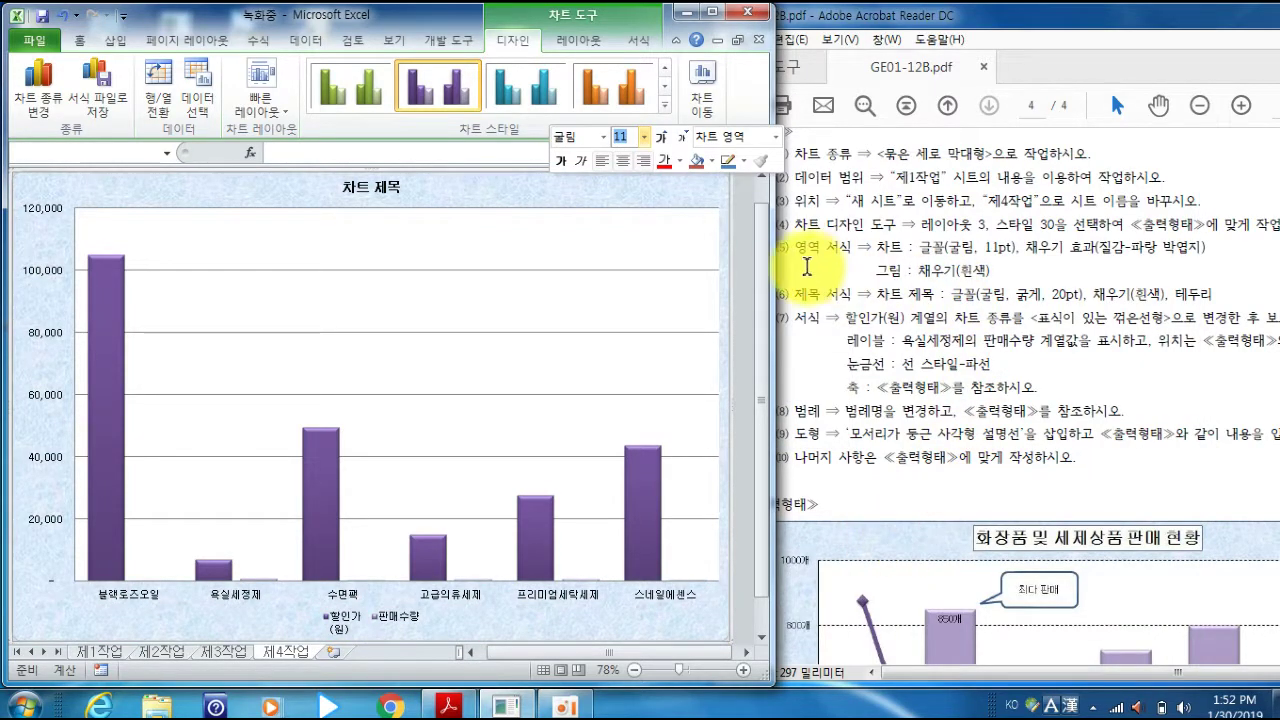
- Check the plot area requirement in the PDF and fill the chart's plot area (그림 영역) with white
drag(875, 271, 985, 270)
click(982, 272)
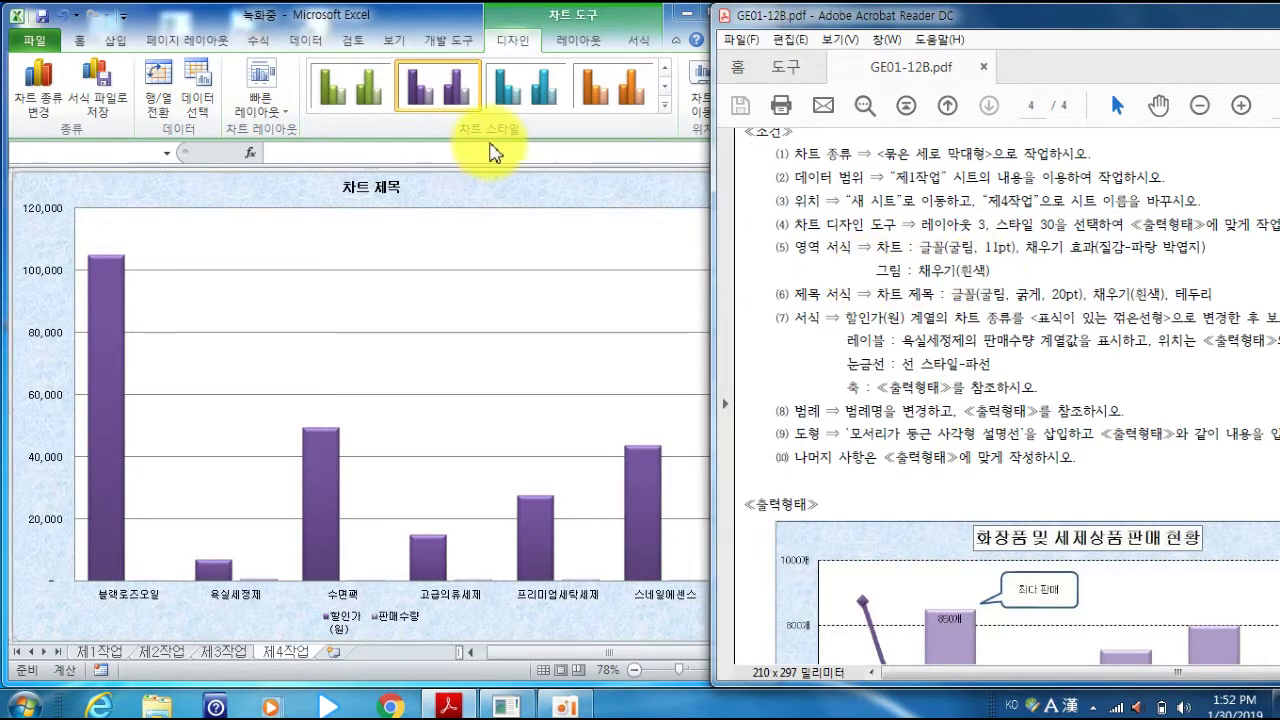
click(422, 302)
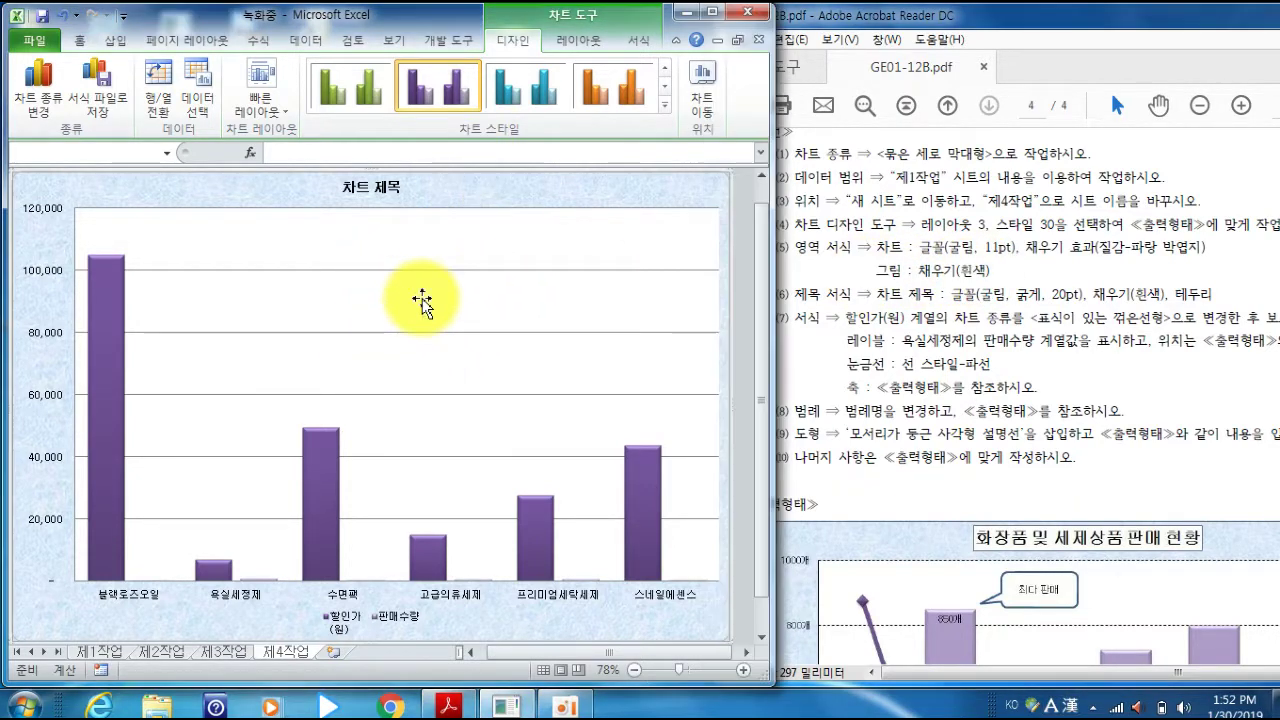
right_click(422, 302)
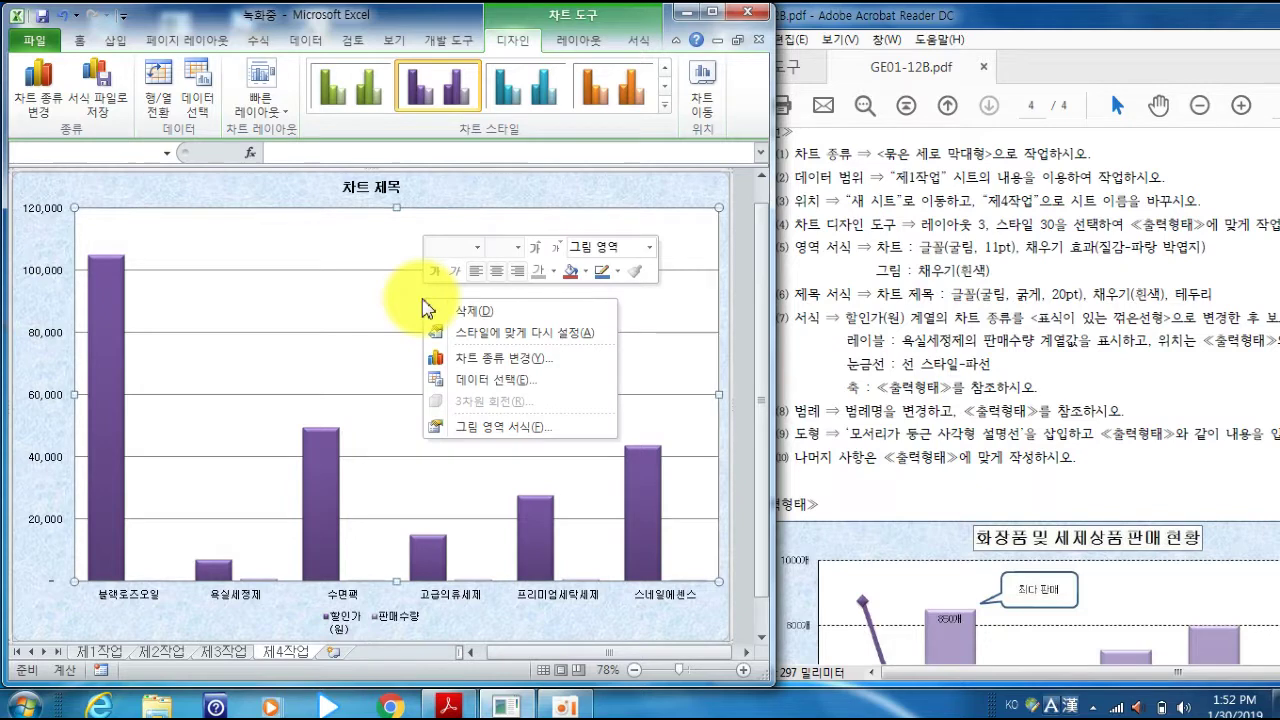
click(585, 272)
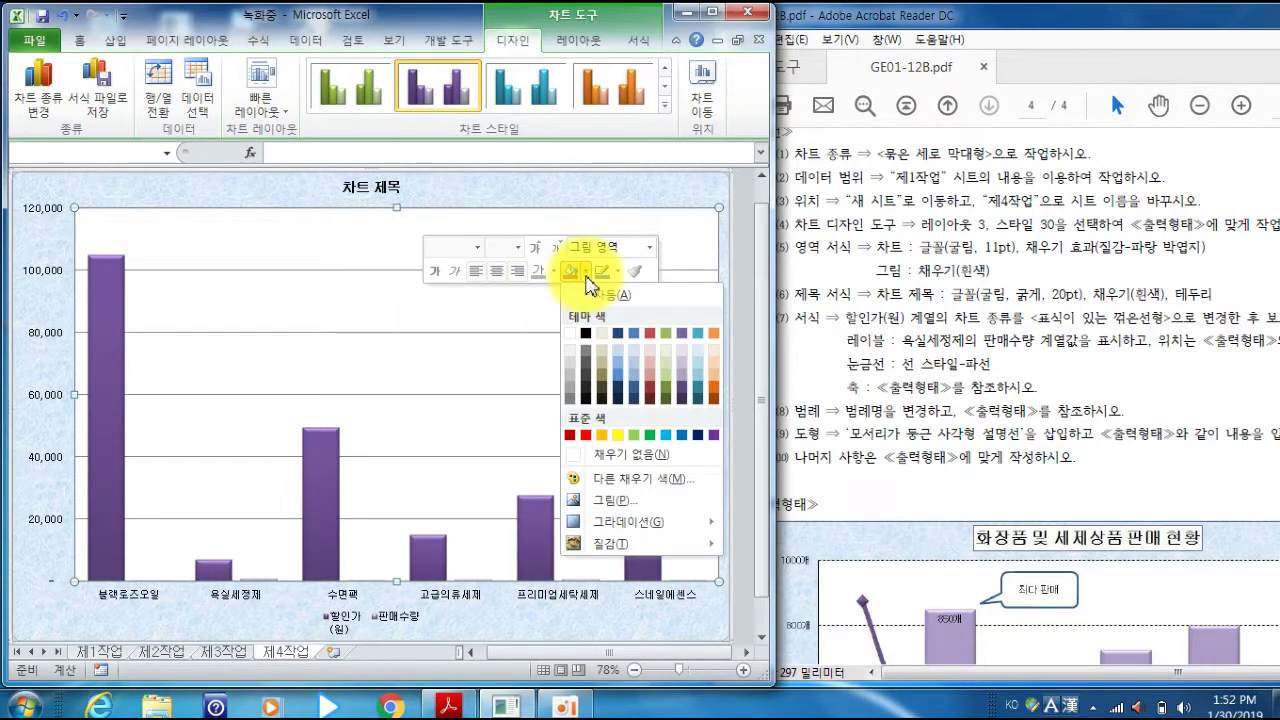
click(569, 335)
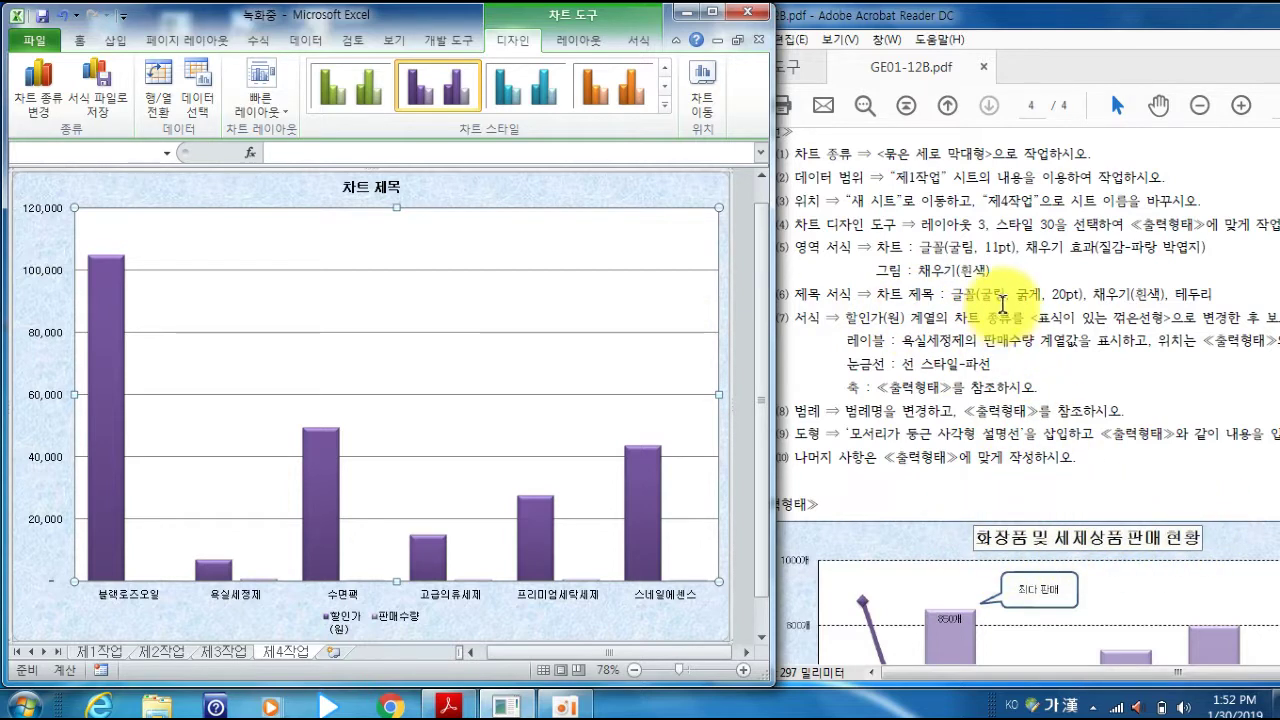
- Replace the chart title text with 화장품 및 세제상품 판매 현황
click(385, 190)
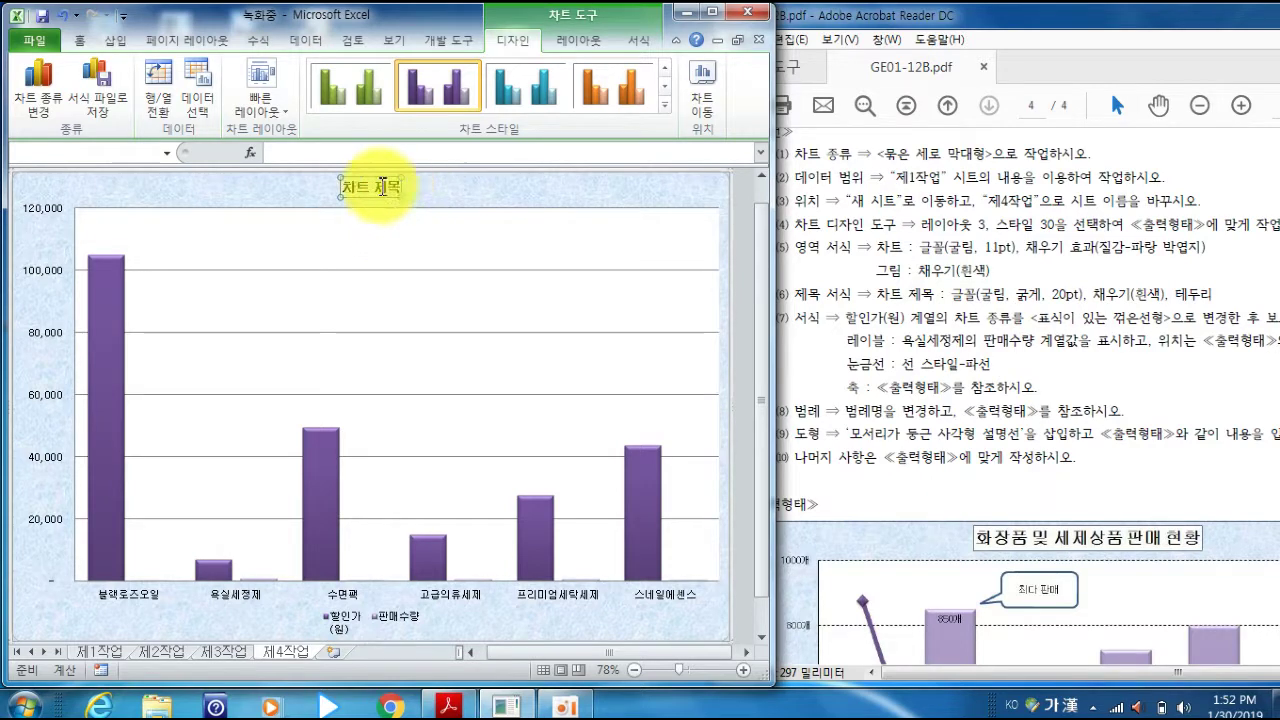
drag(346, 187, 376, 187)
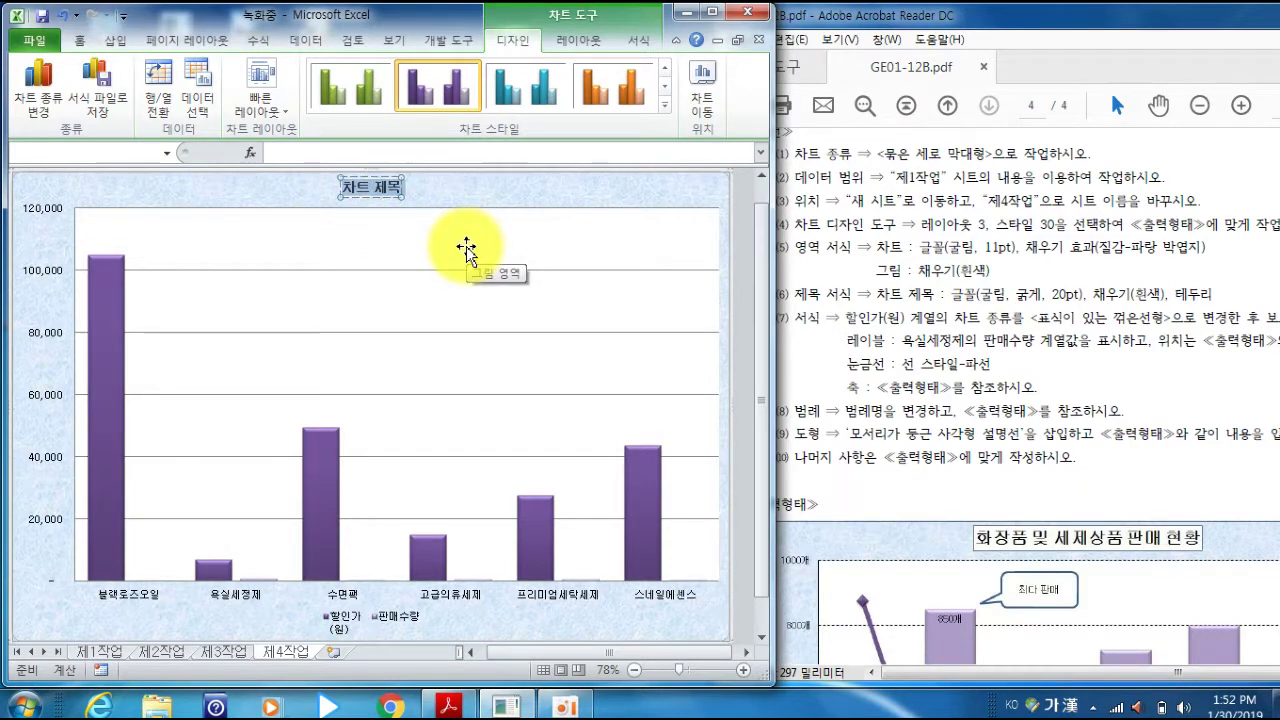
text(호)
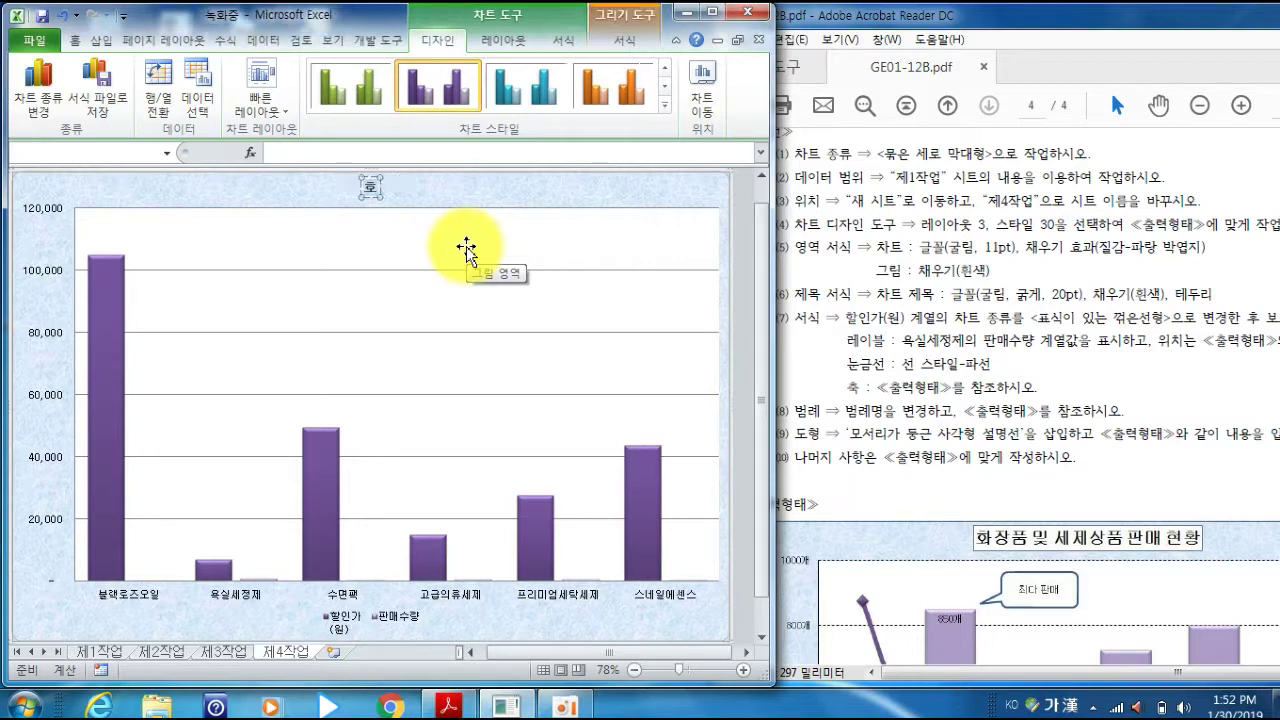
text(장)
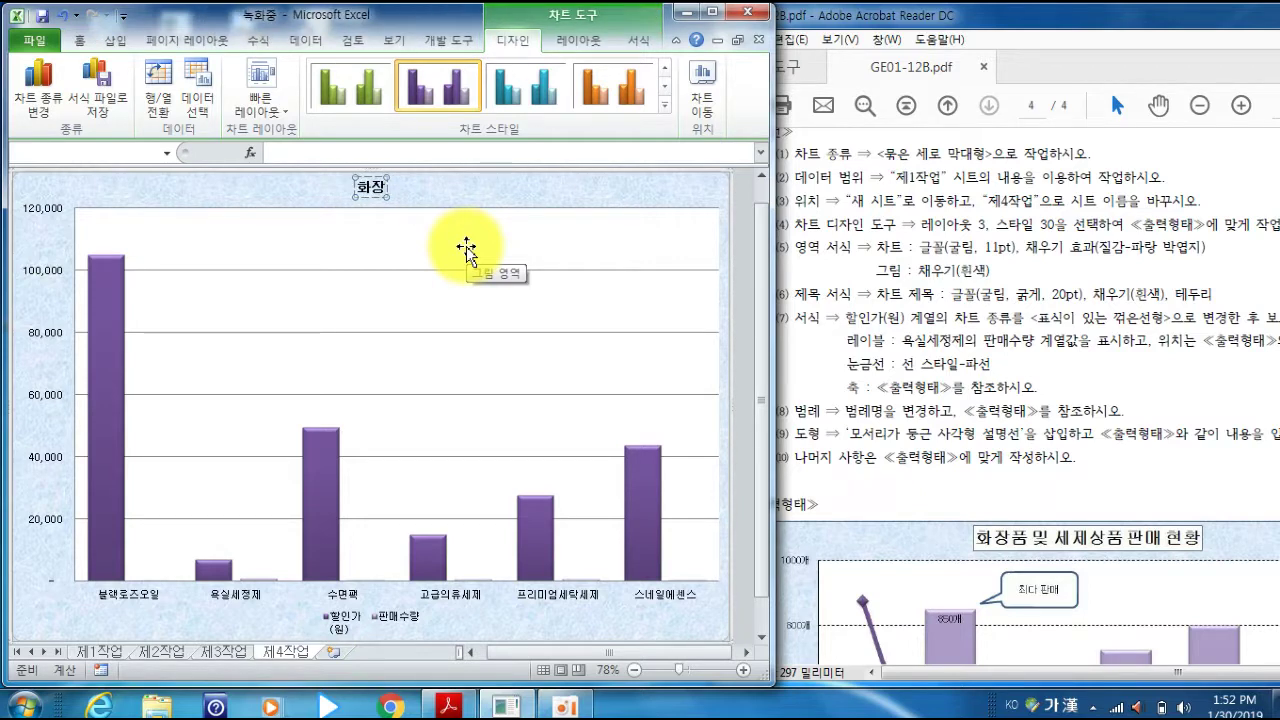
text(품 미및 ㅅ)
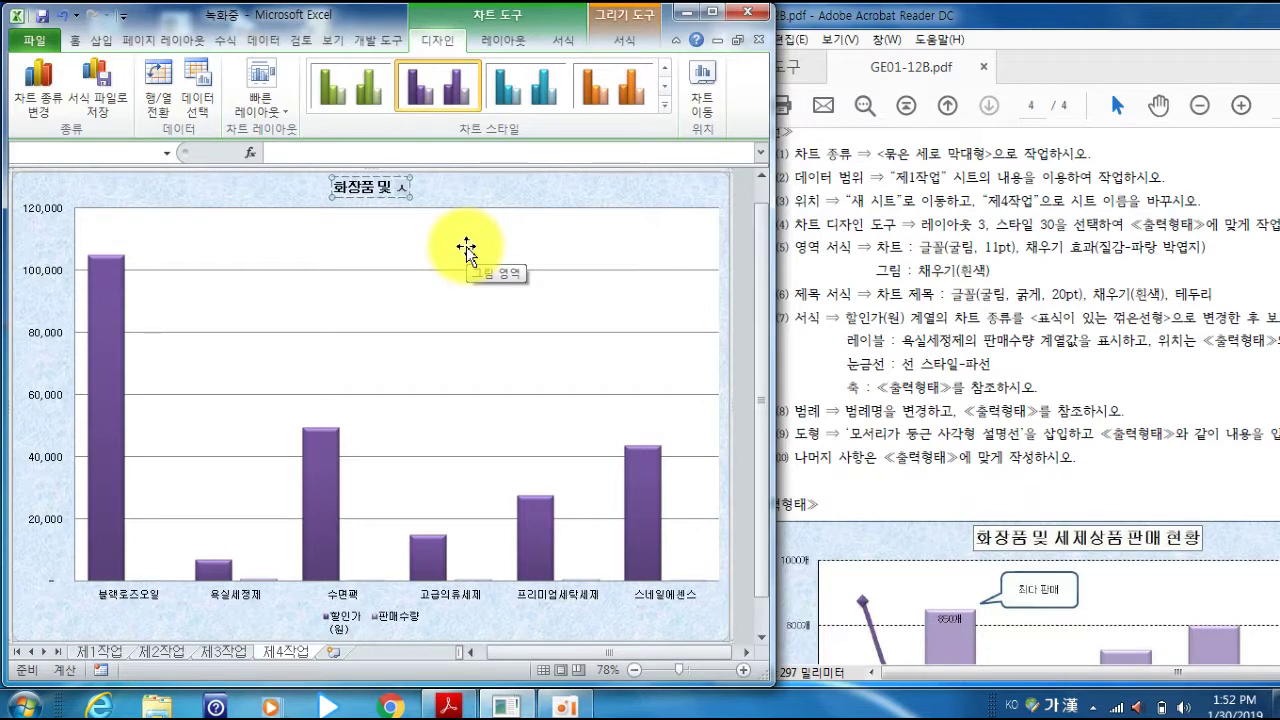
text(제상)
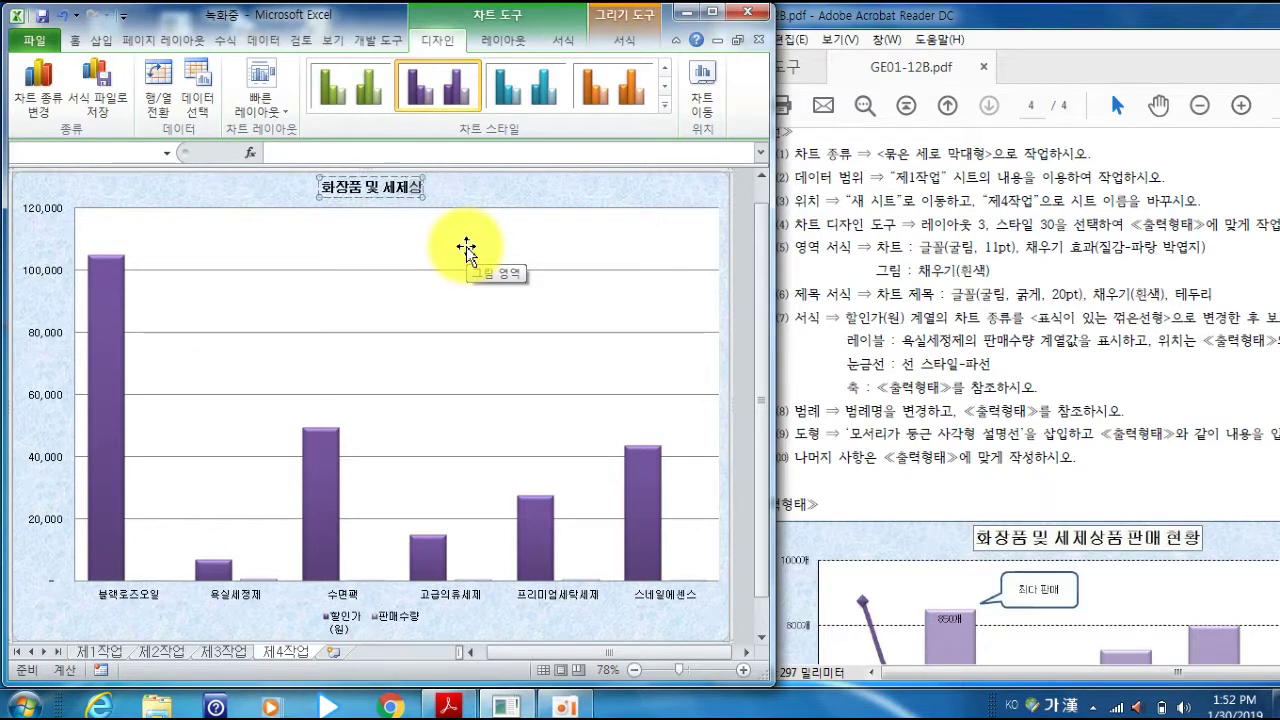
text(품 판매)
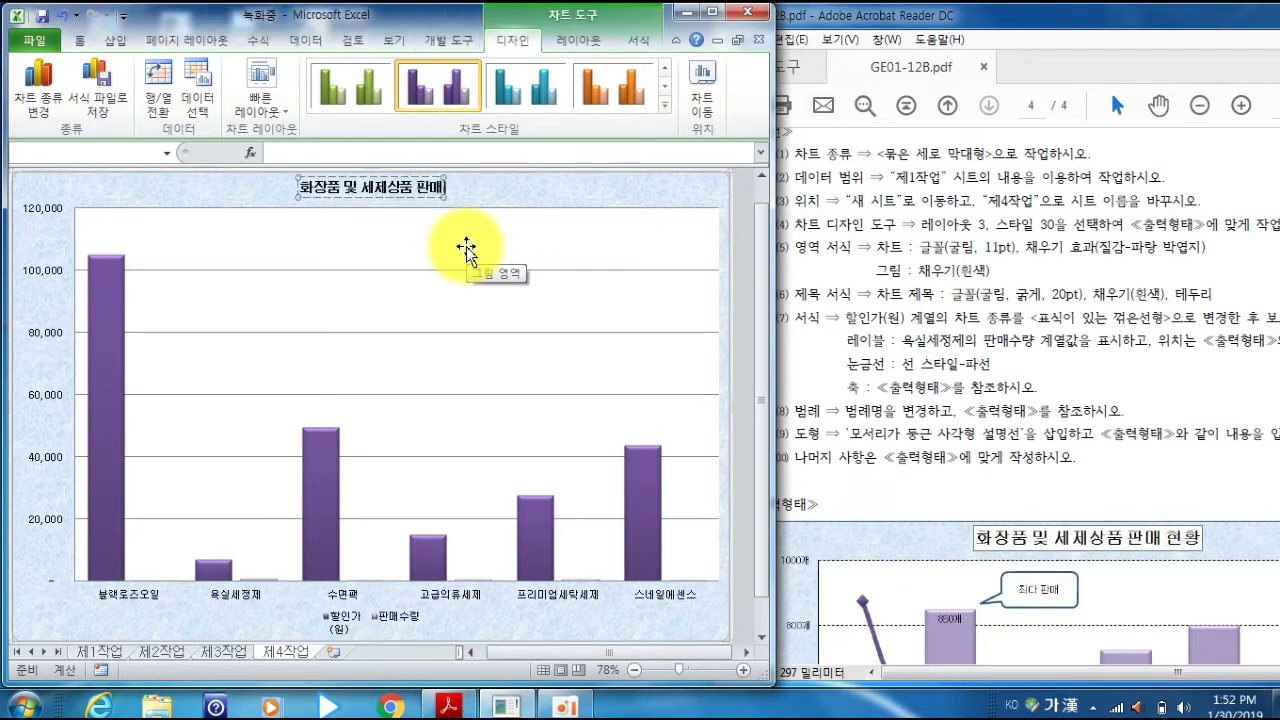
text( 형)
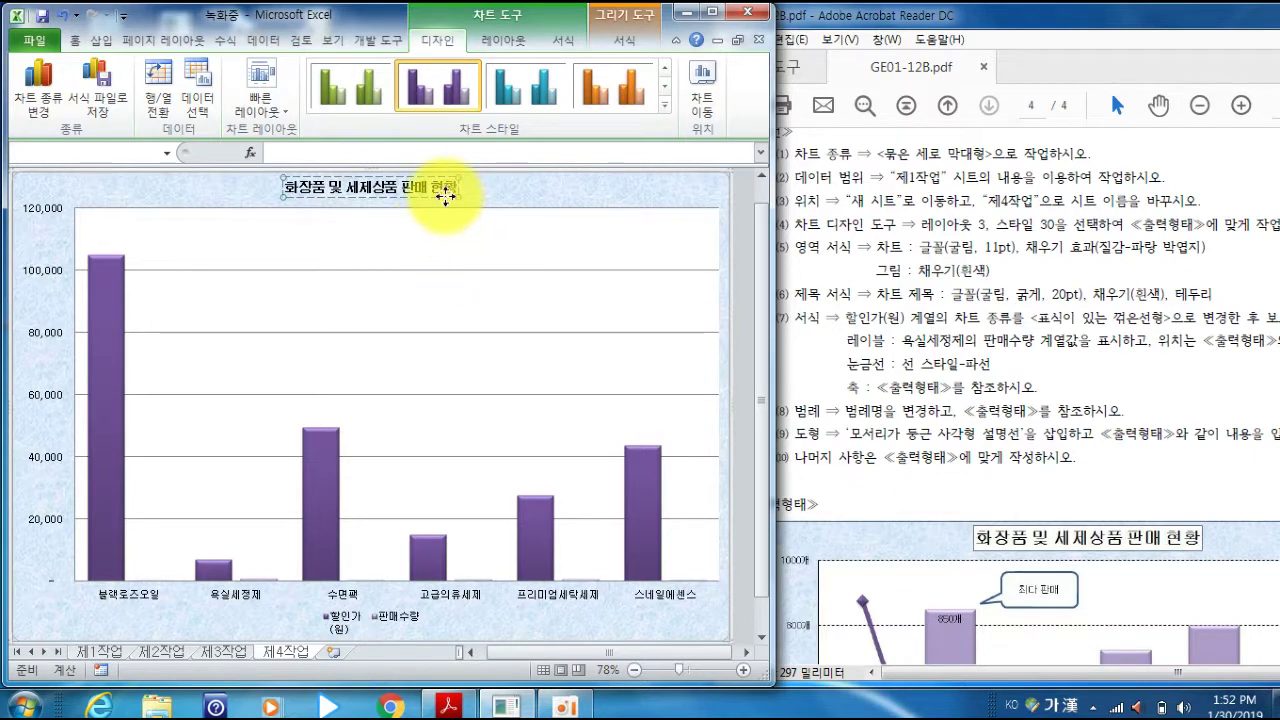
- Format the chart title as 20 pt bold and give it a white fill
right_click(446, 198)
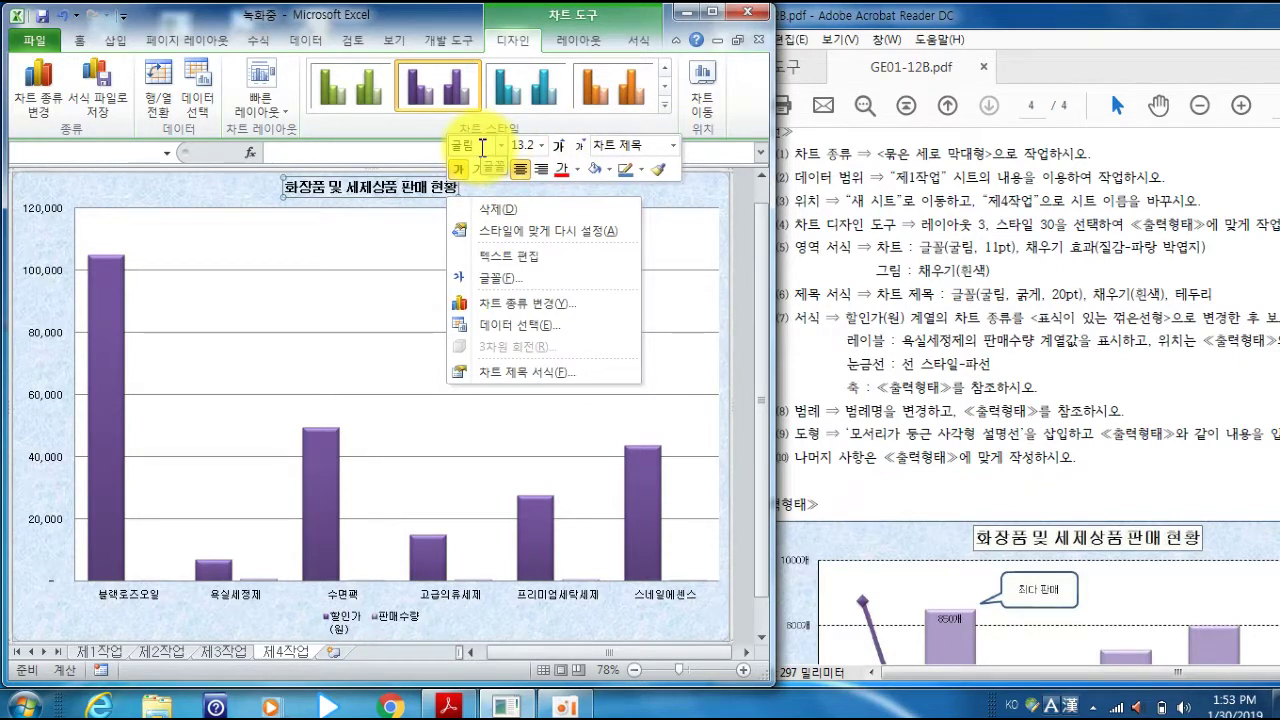
click(540, 152)
click(528, 340)
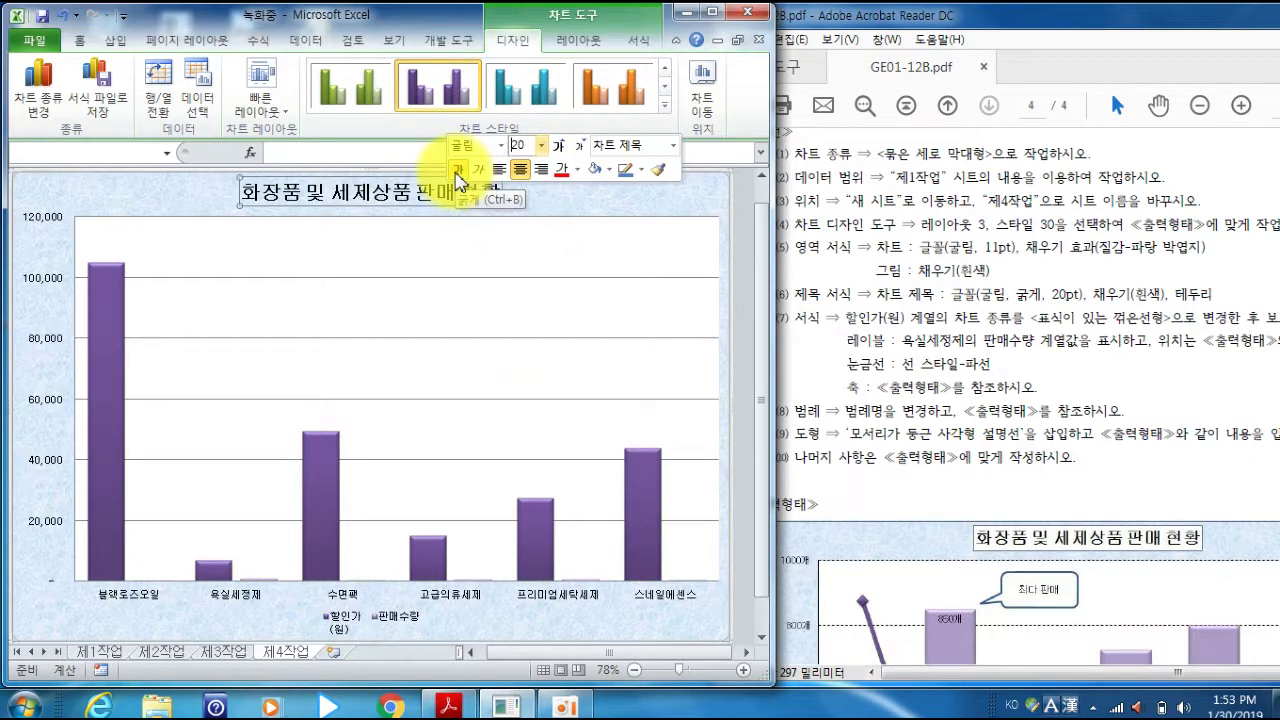
click(462, 174)
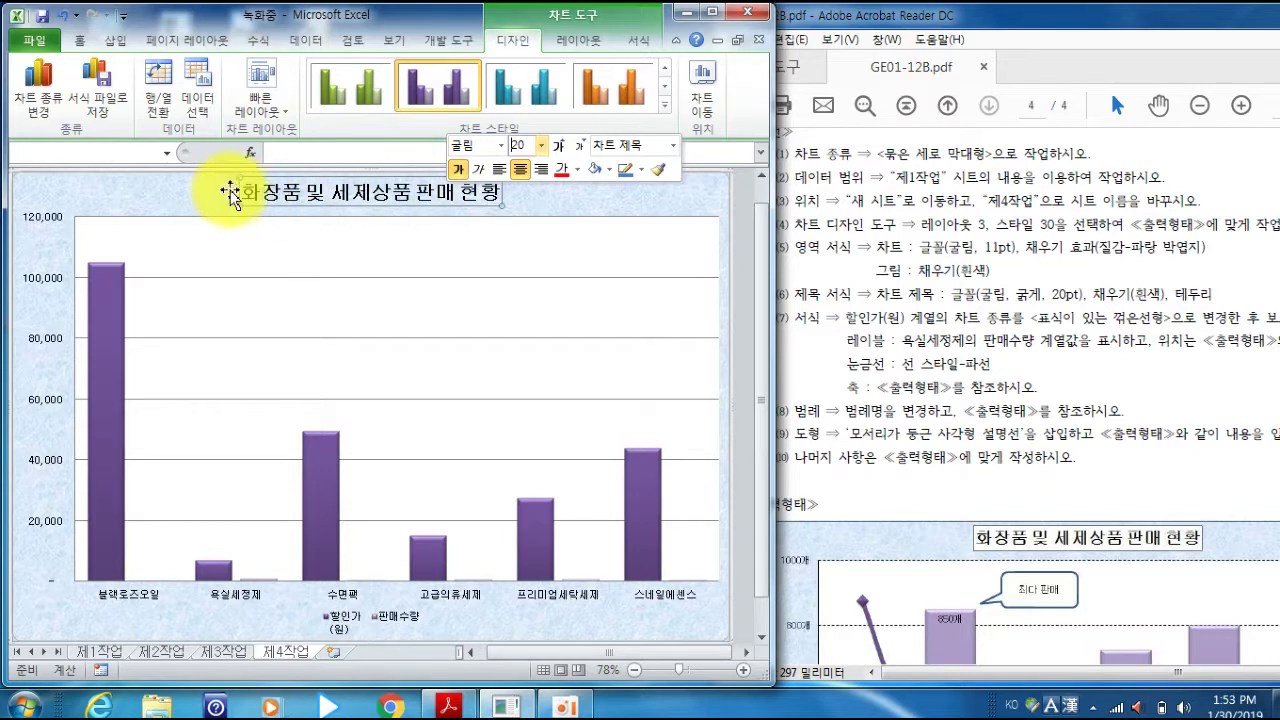
click(609, 170)
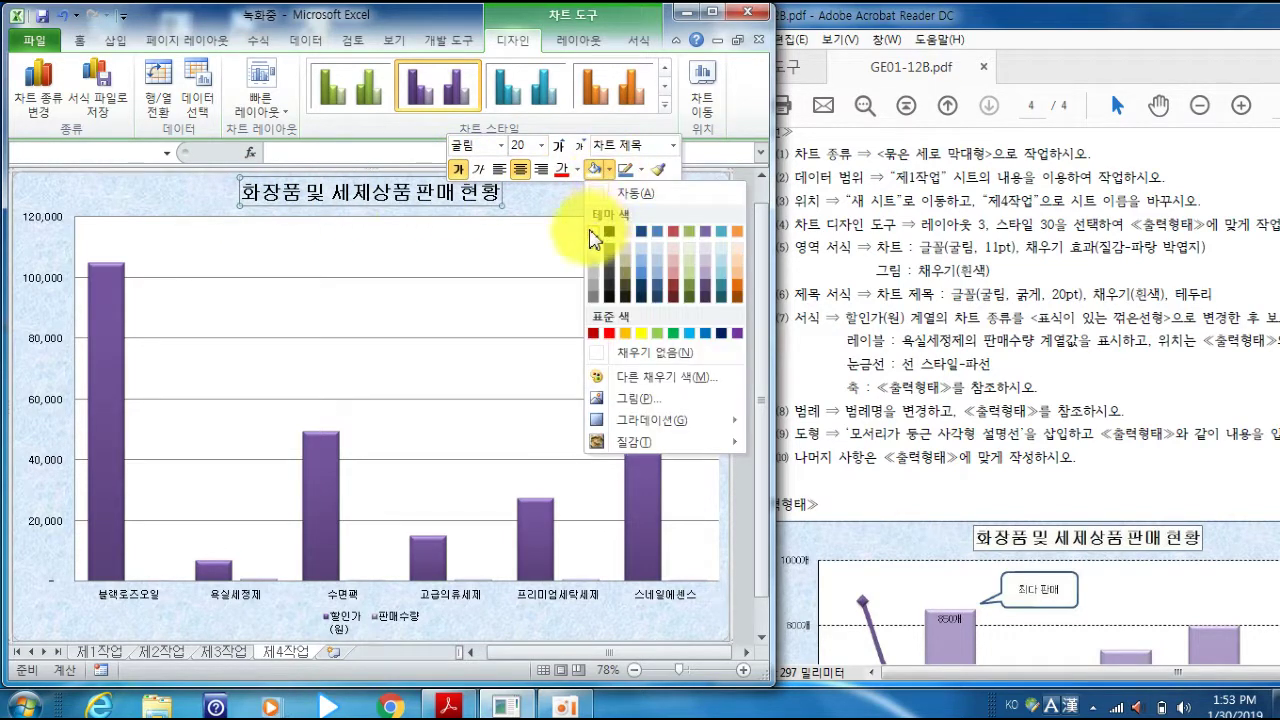
click(592, 231)
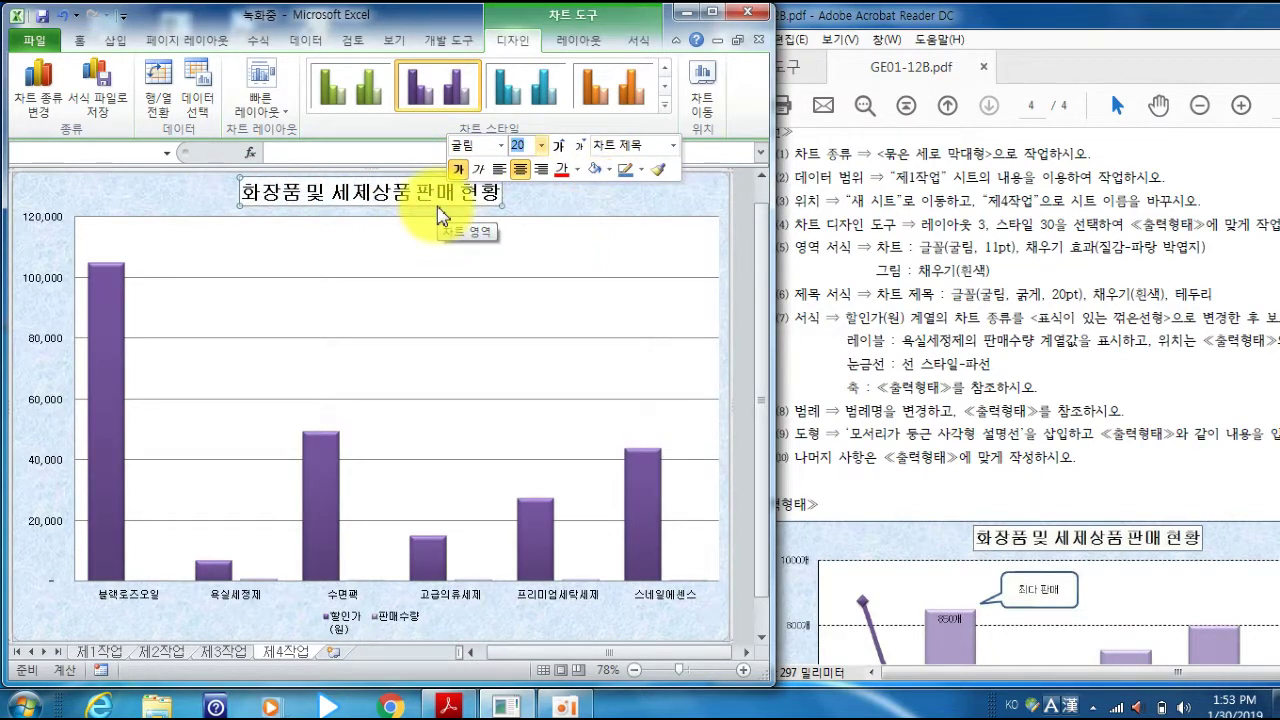
- Add a black outline around the chart title
click(642, 172)
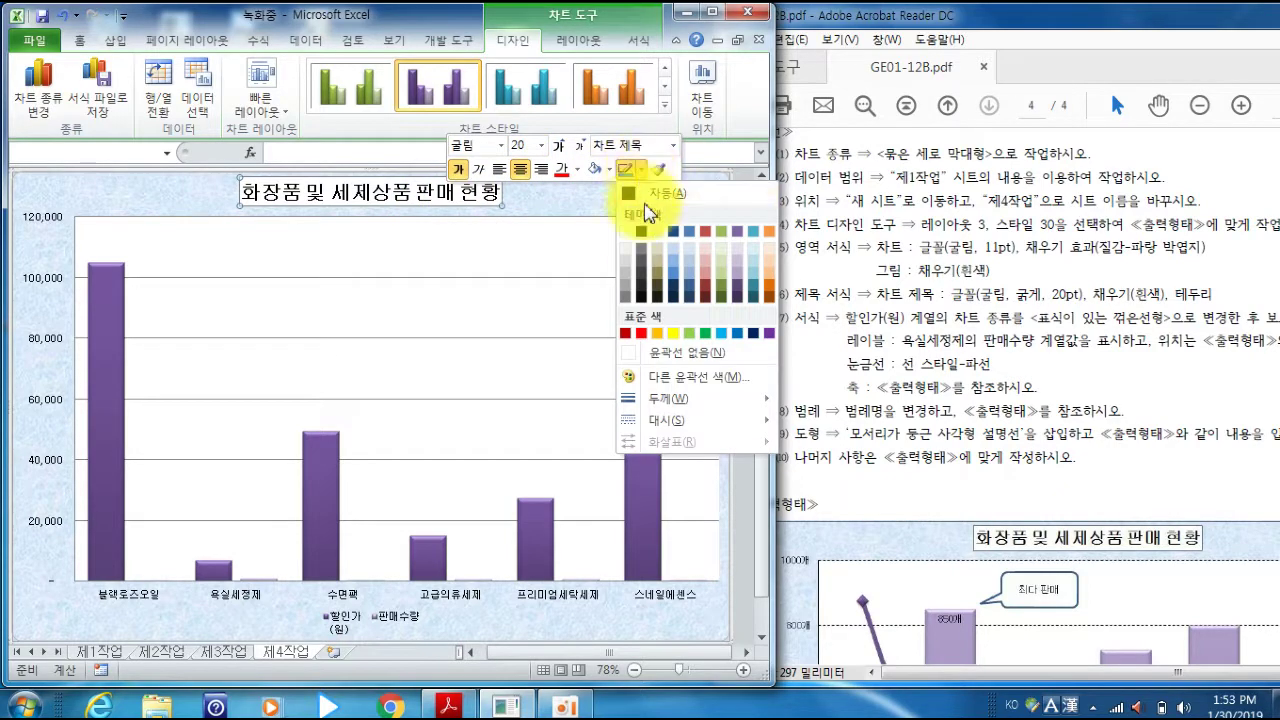
click(640, 236)
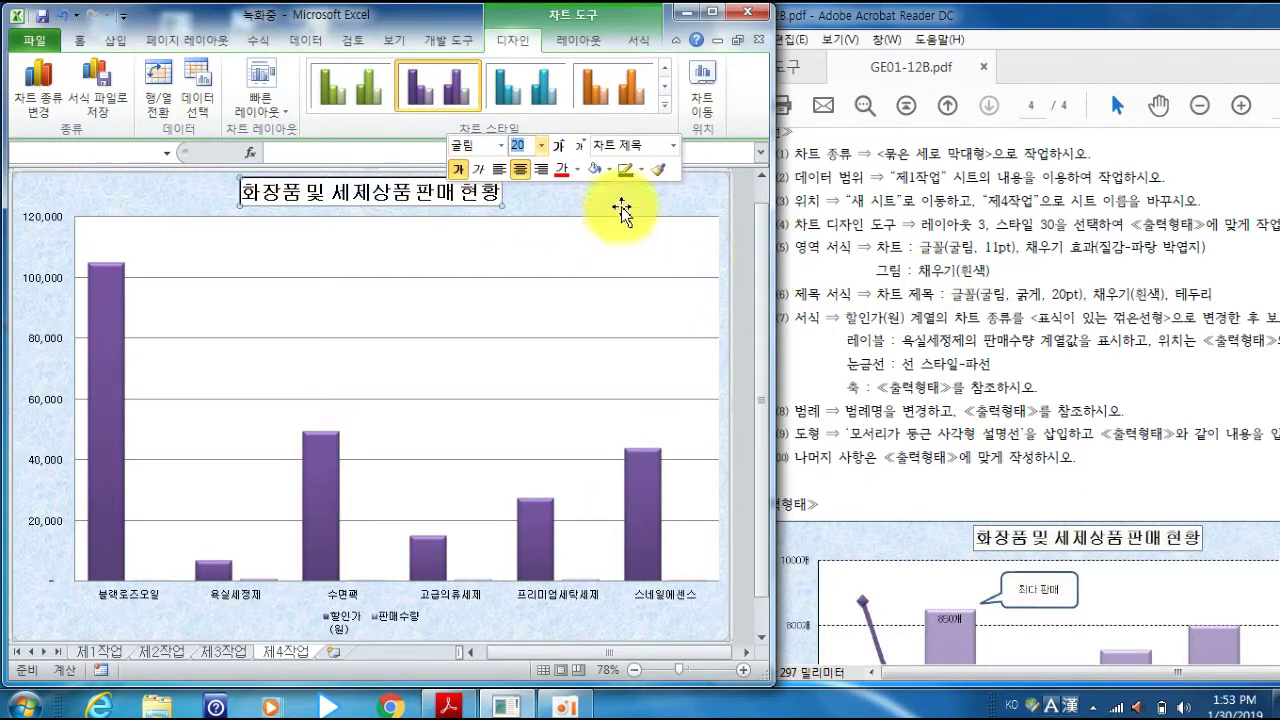
- Review the series formatting requirement (7) and the sample output chart in GE01-12B.pdf, noting the chart type change and secondary axis instruction
click(880, 290)
scroll(890, 300, down, 2)
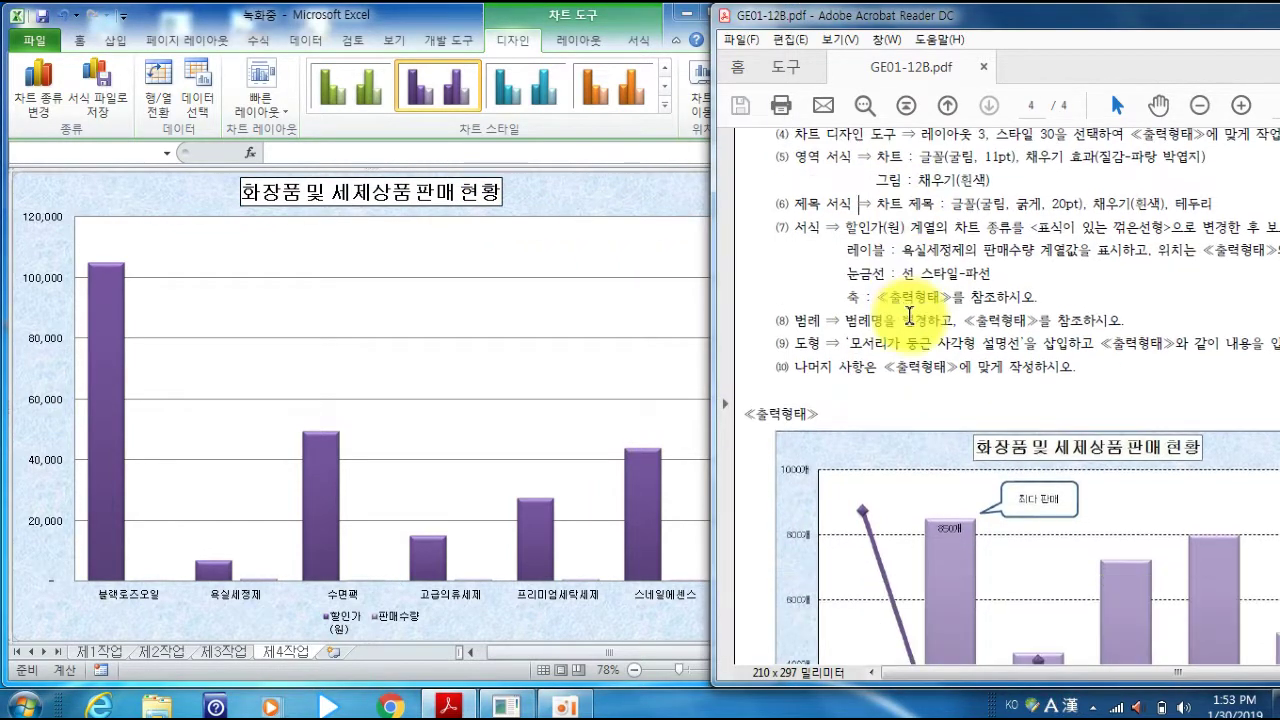
drag(986, 22, 857, 24)
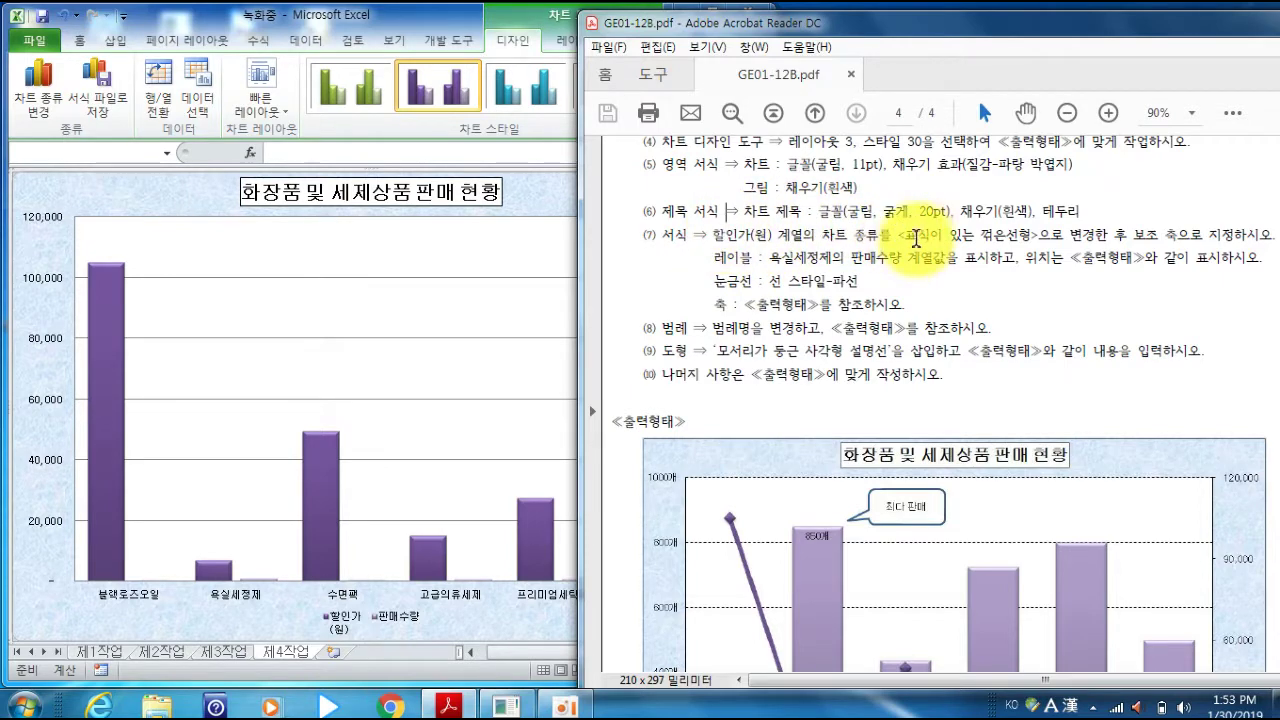
scroll(815, 400, down, 5)
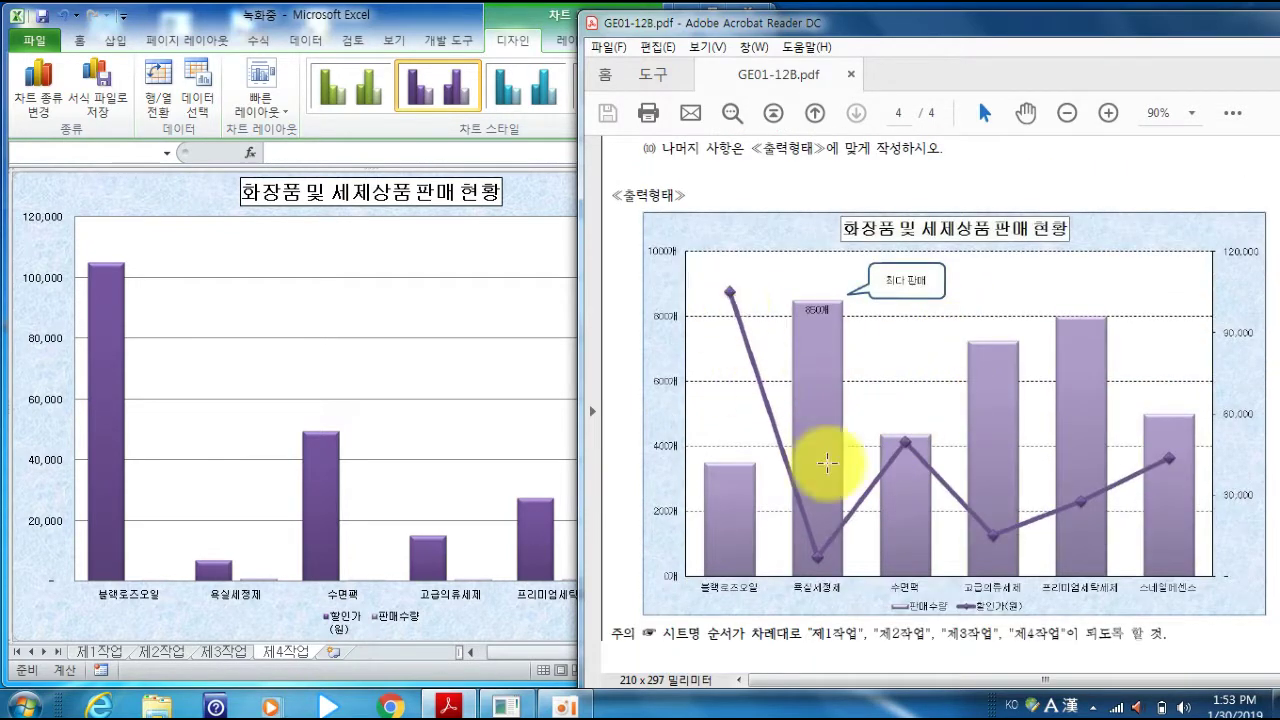
scroll(822, 411, up, 2)
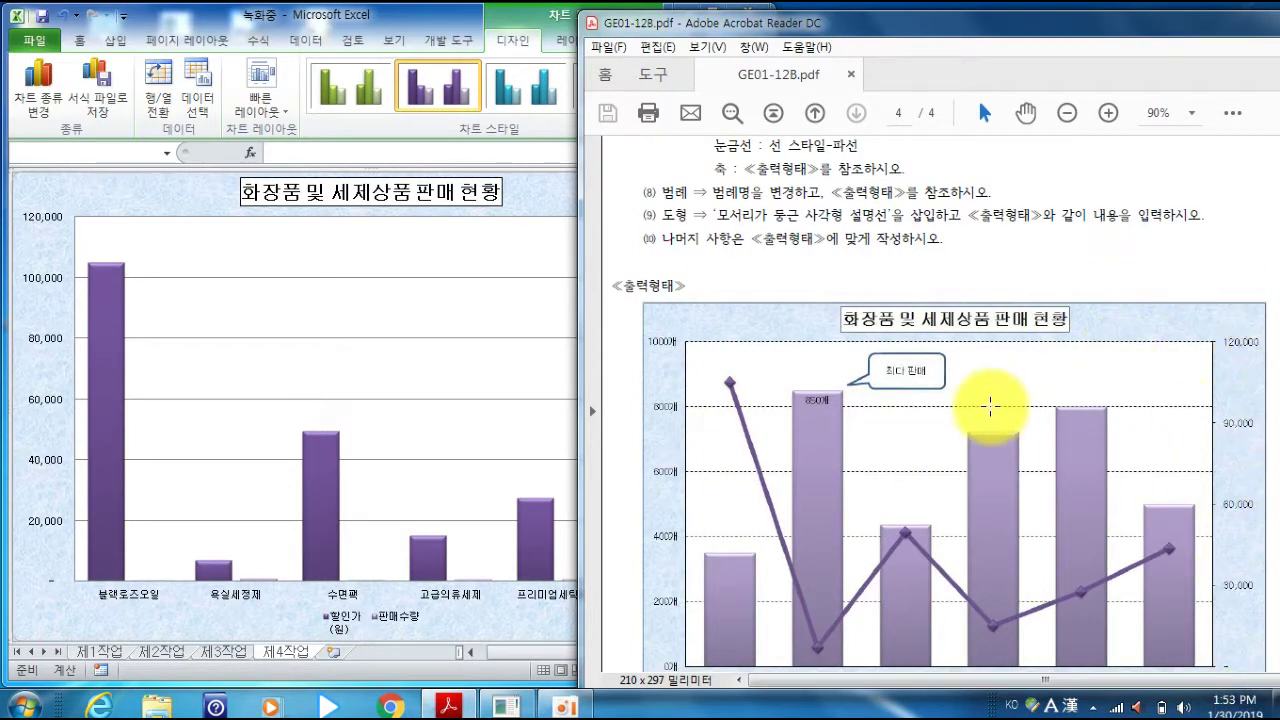
scroll(990, 405, up, 5)
scroll(995, 330, down, 1)
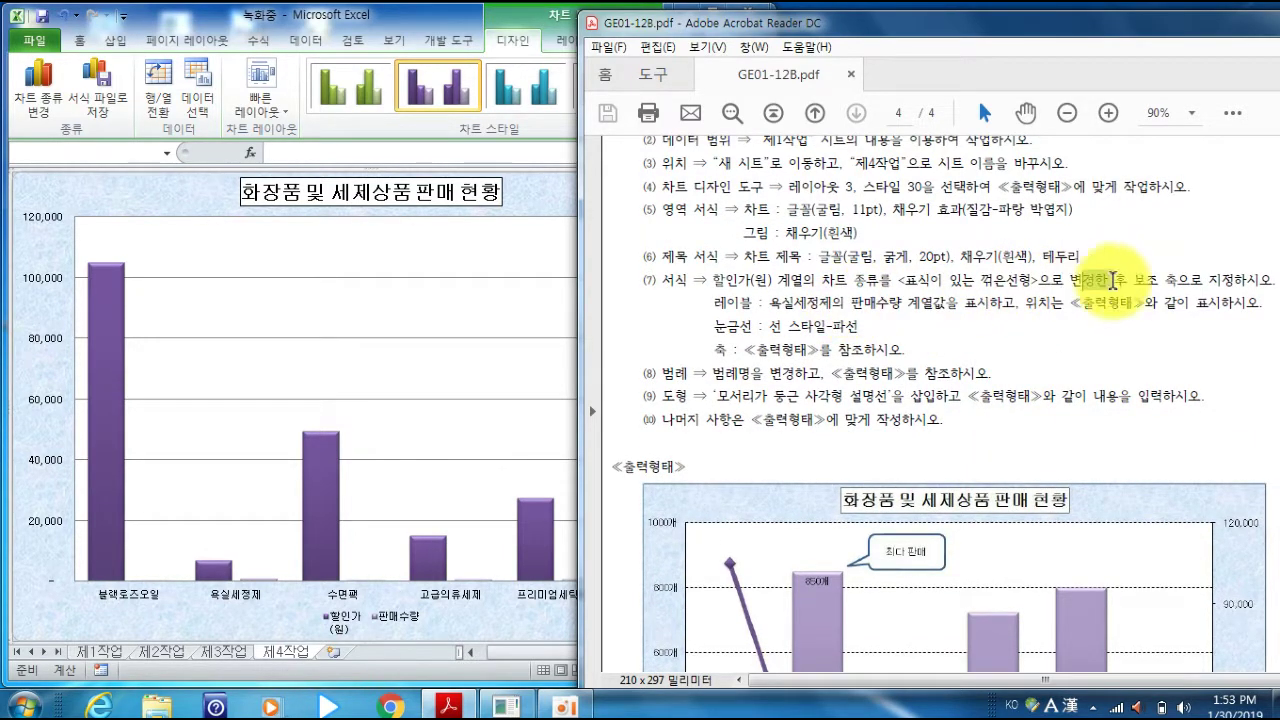
drag(1112, 281, 1260, 286)
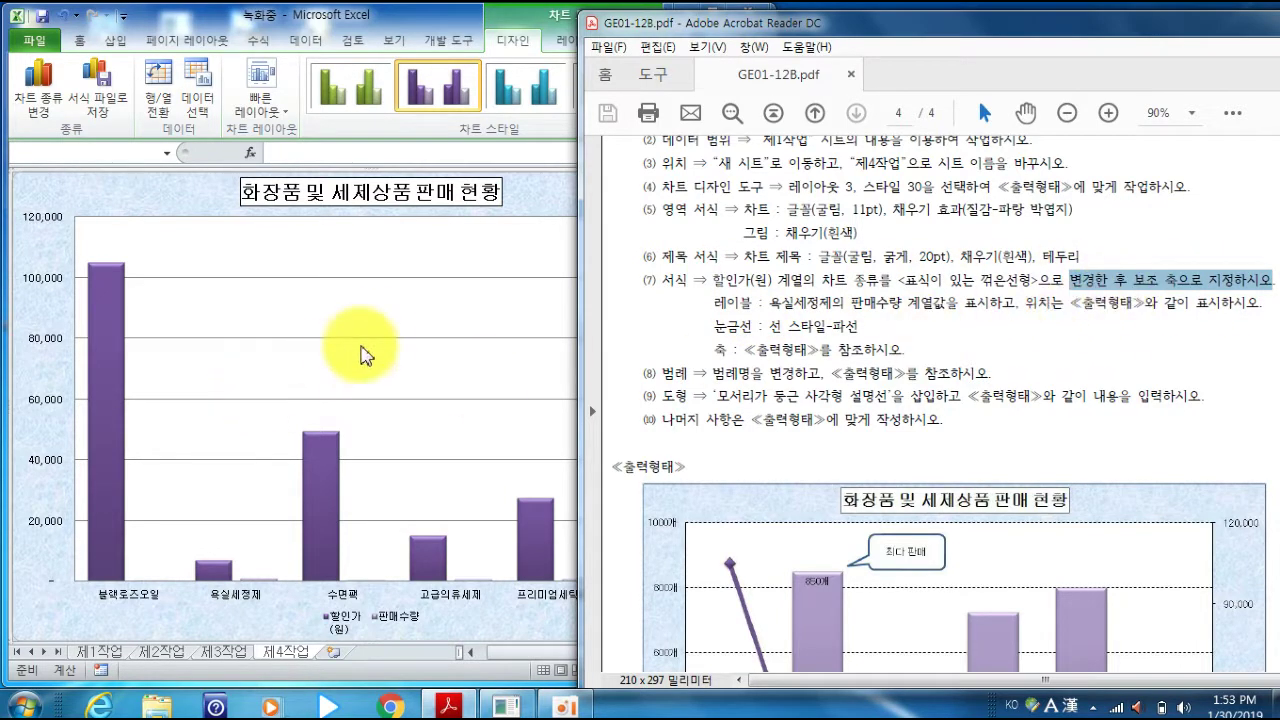
- Change the chart type of the 할인가(원) series to a line with markers (표식이 있는 꺾은선형)
click(386, 329)
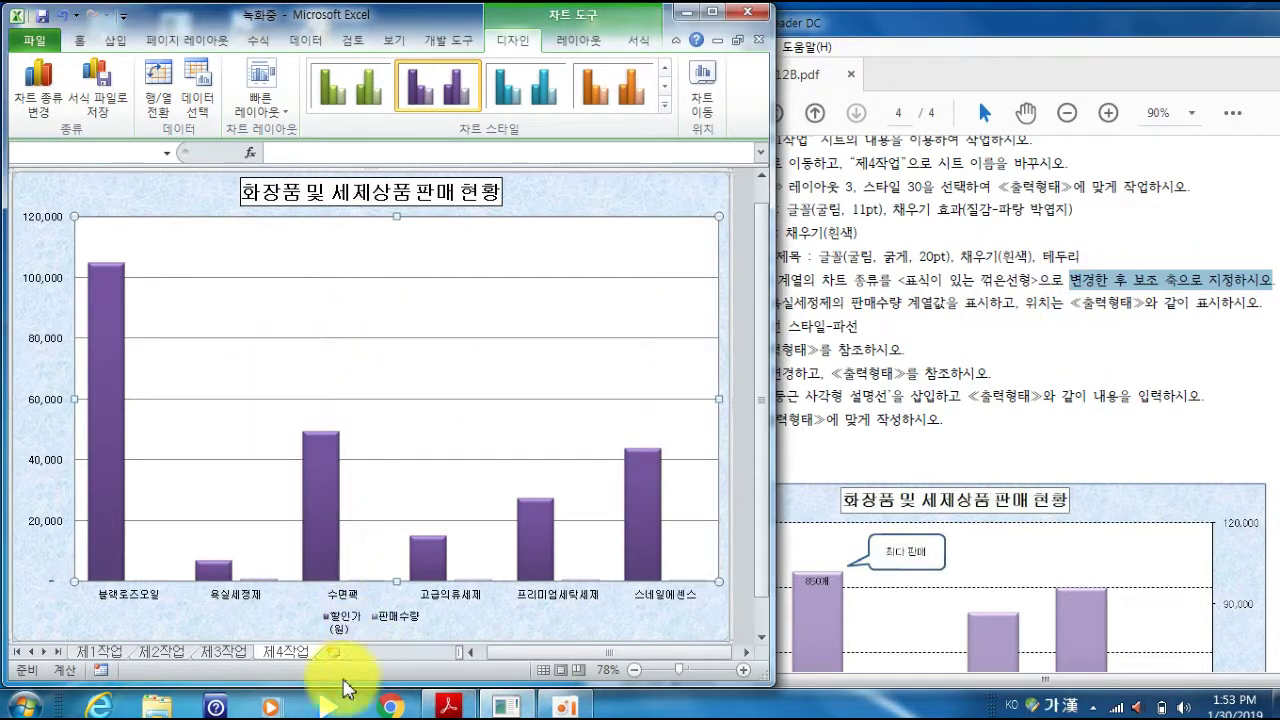
mouse_move(113, 393)
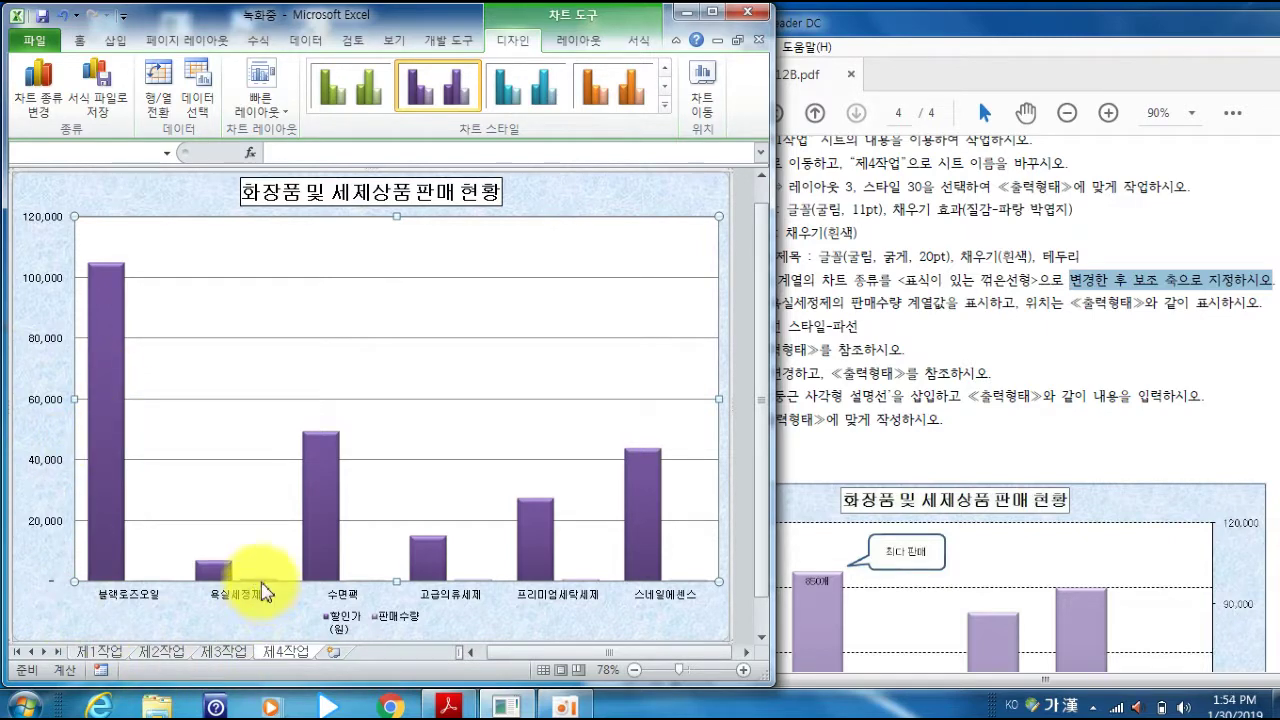
mouse_move(264, 590)
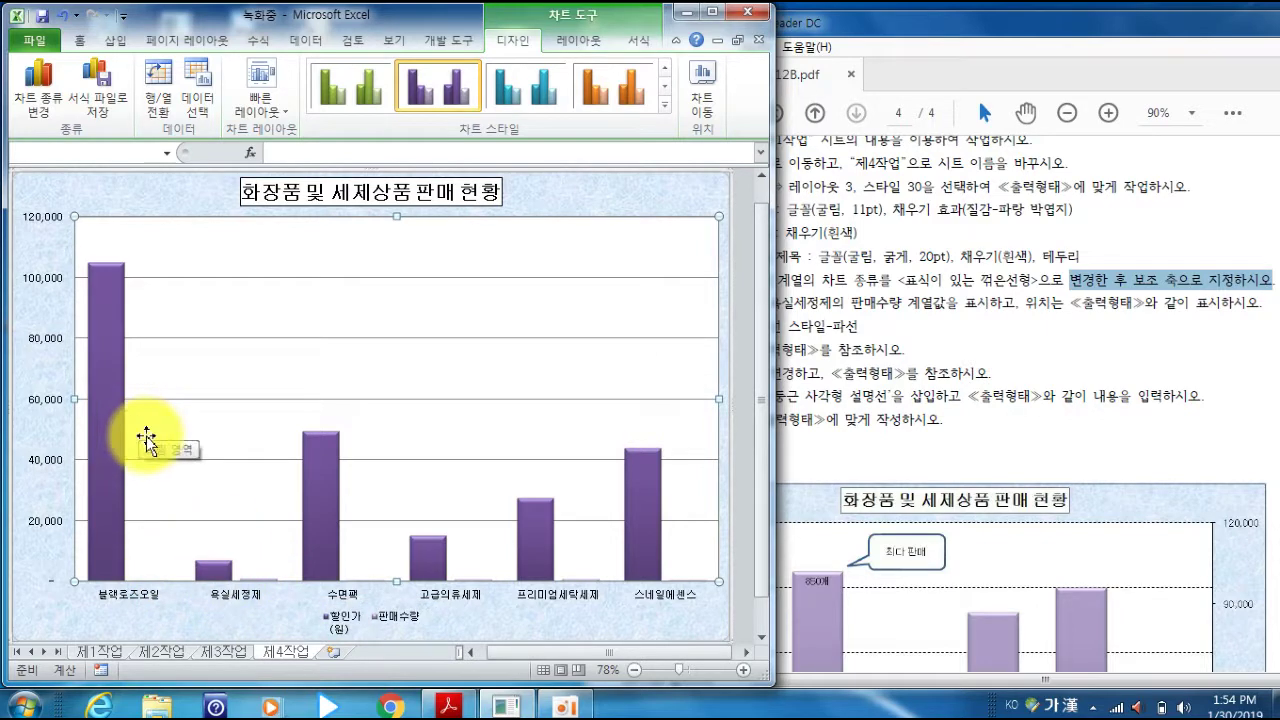
mouse_move(113, 364)
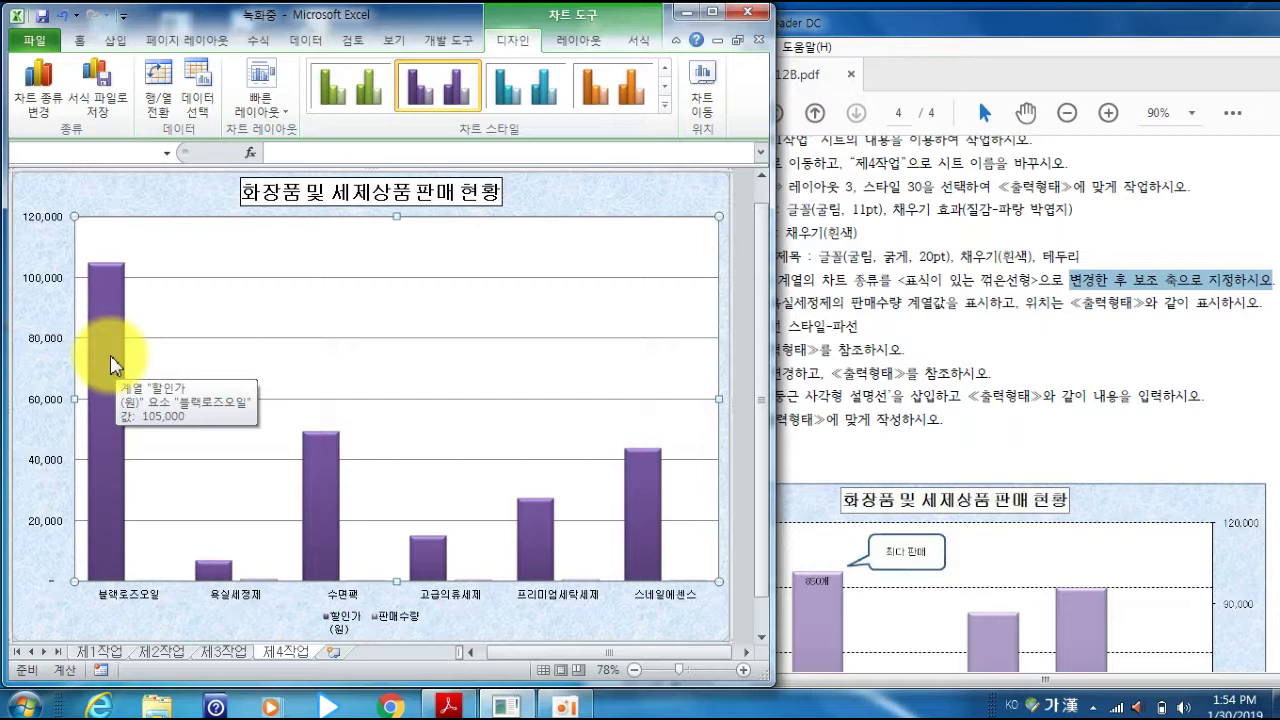
click(113, 365)
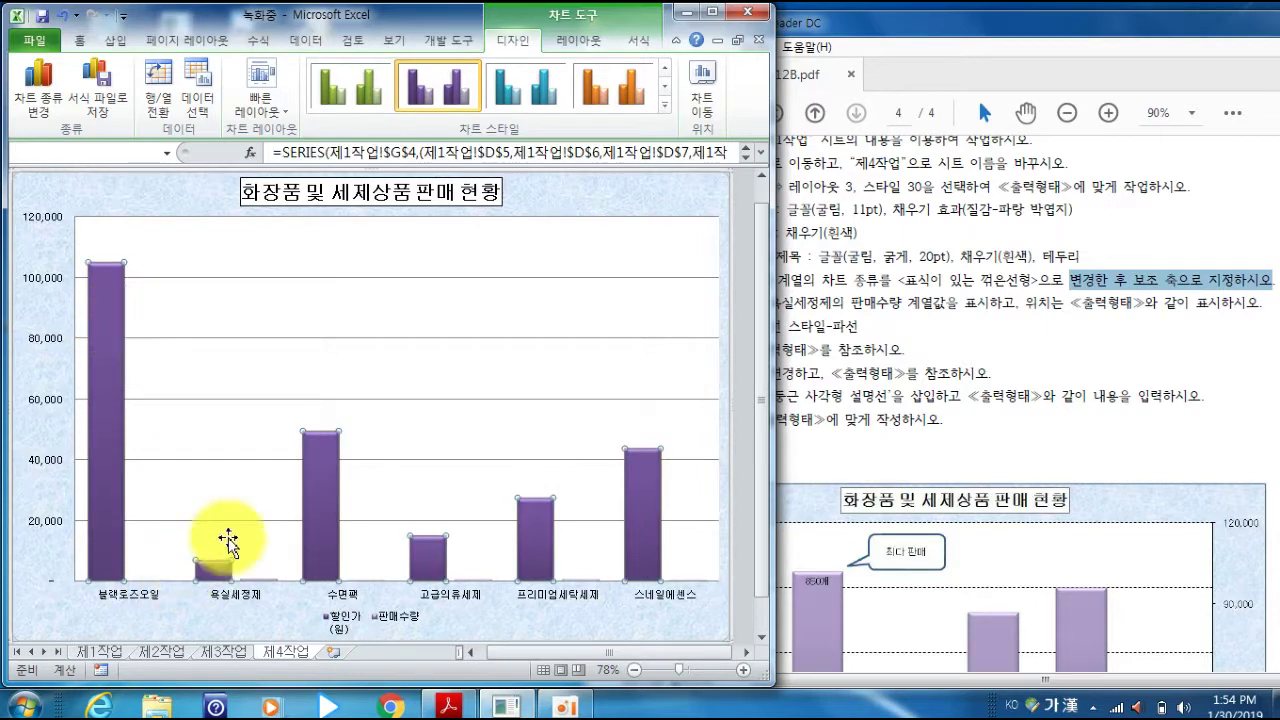
right_click(329, 460)
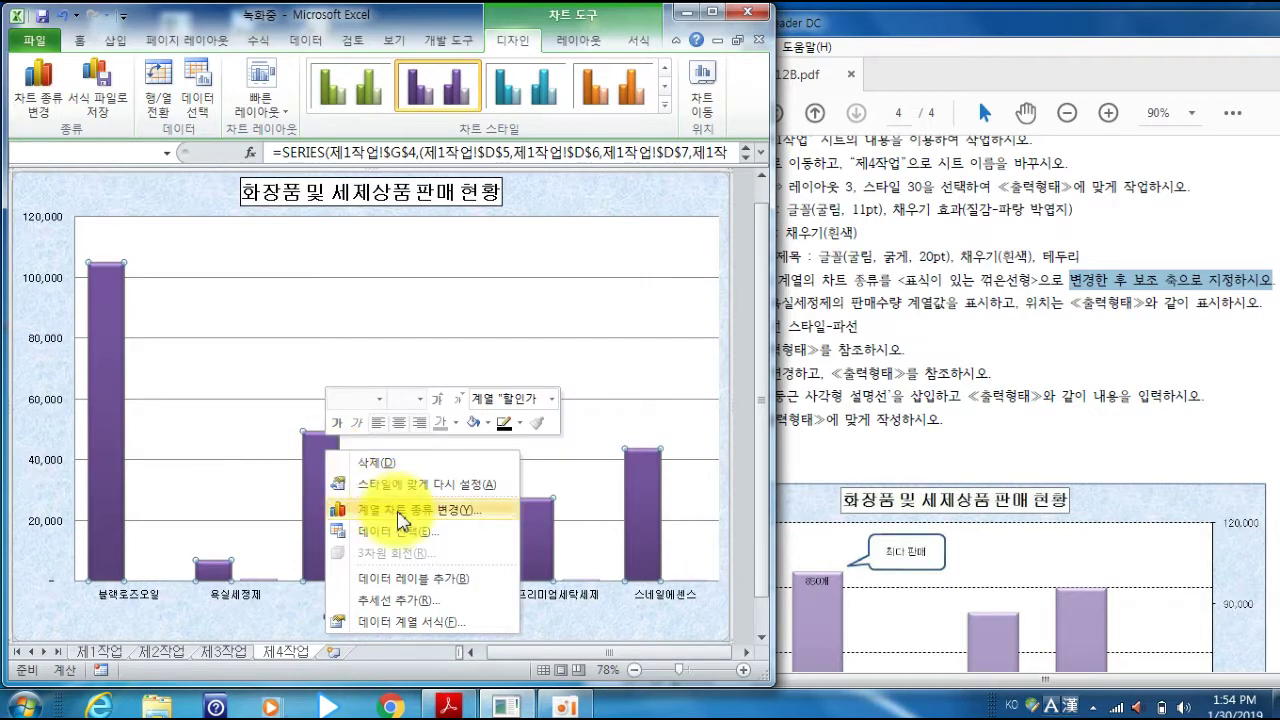
click(489, 510)
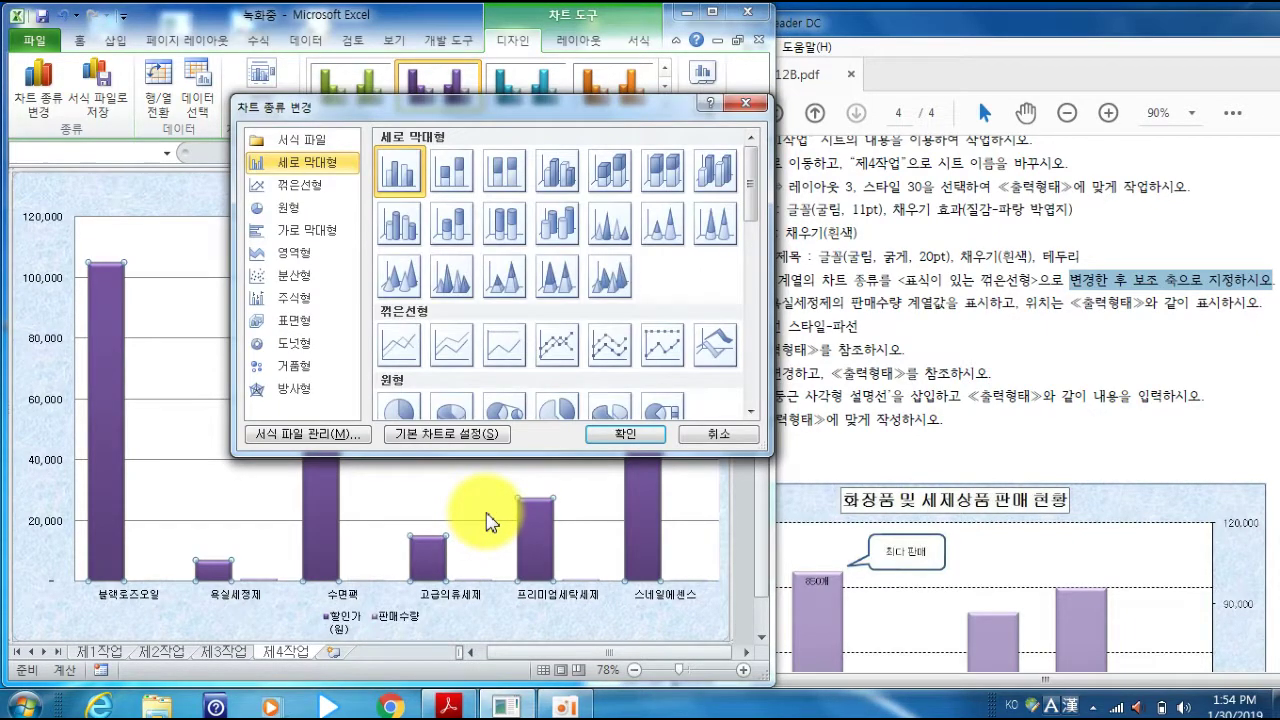
click(565, 352)
click(627, 436)
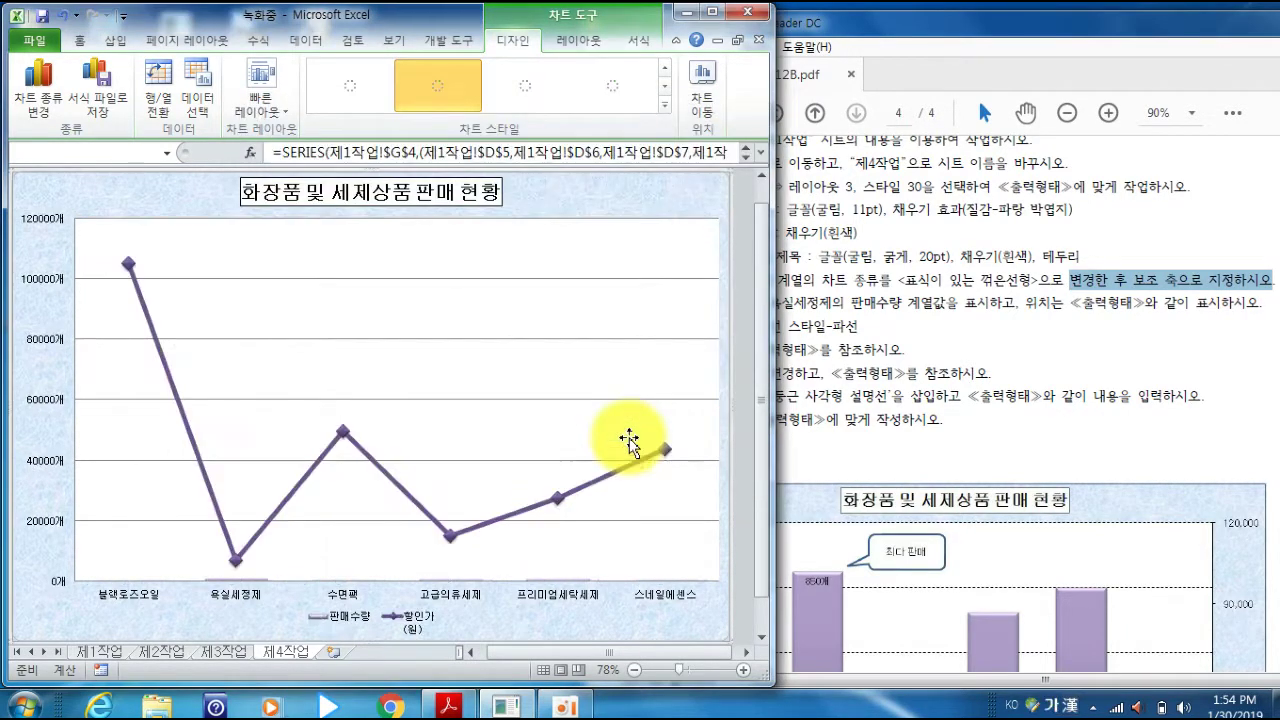
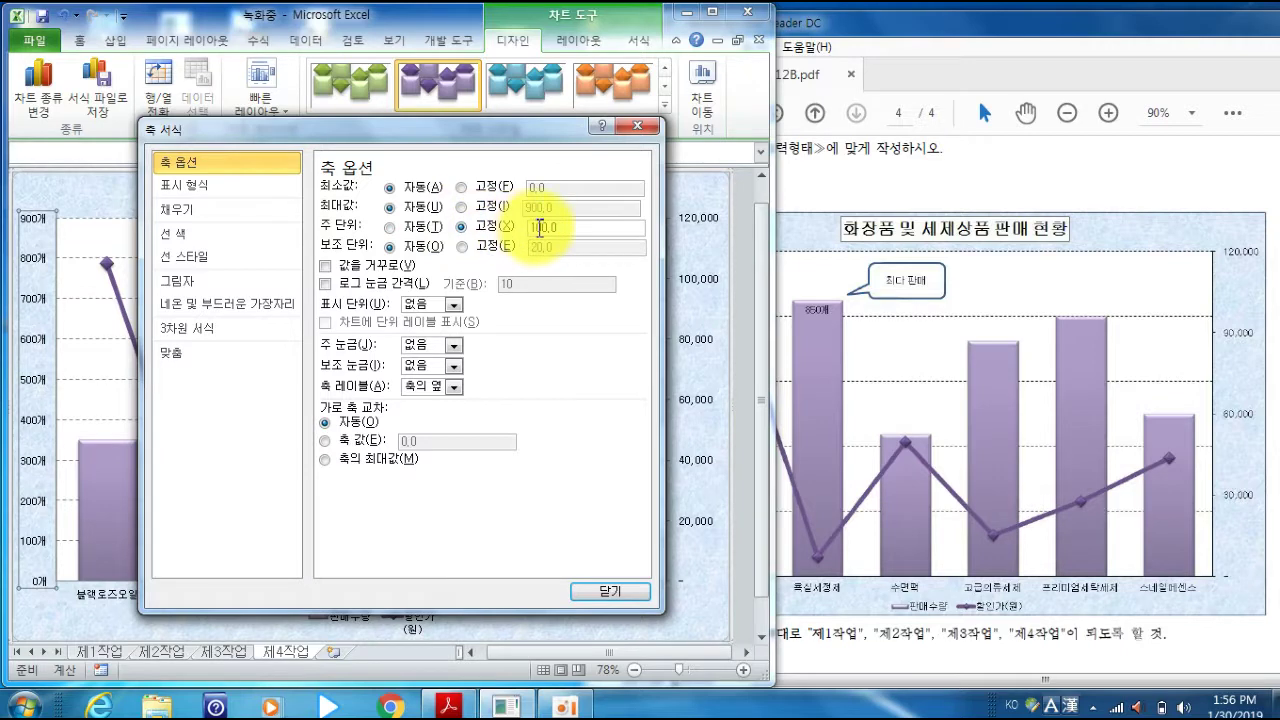
- Set the fixed major unit of the primary vertical axis to 200 and close the axis formatting
key(Hangul)
key(BackSpace)
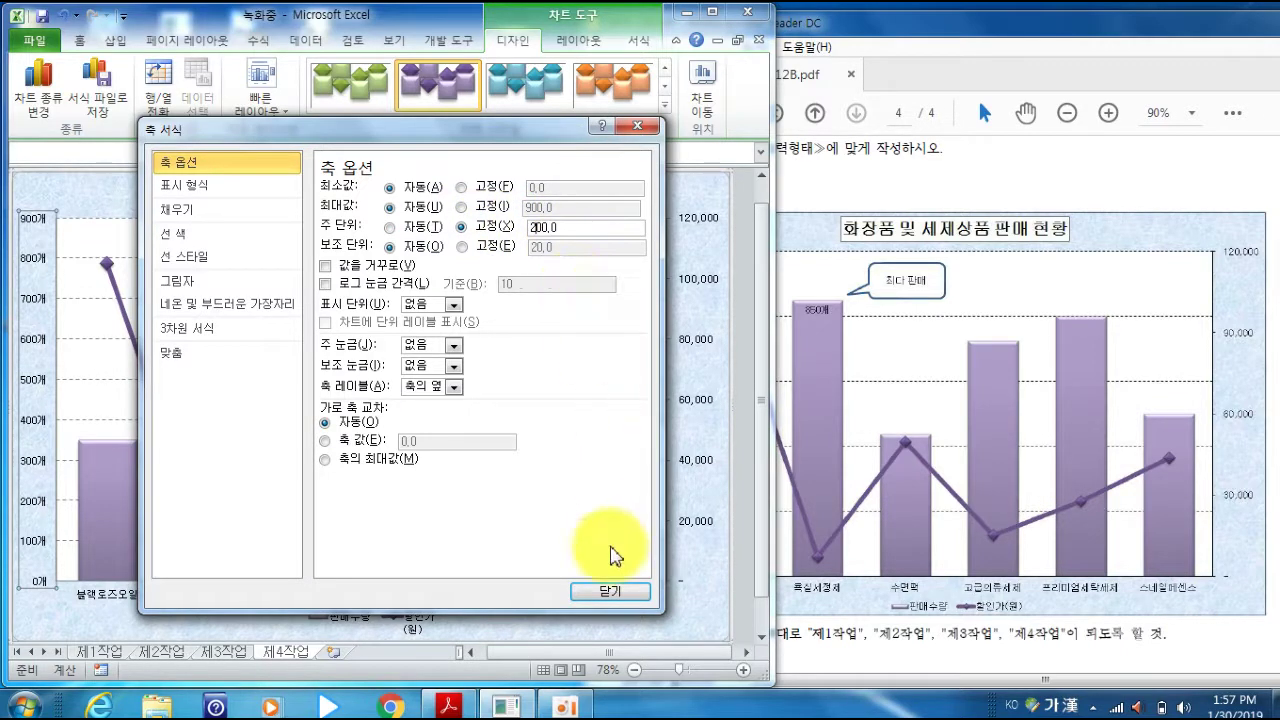
click(609, 591)
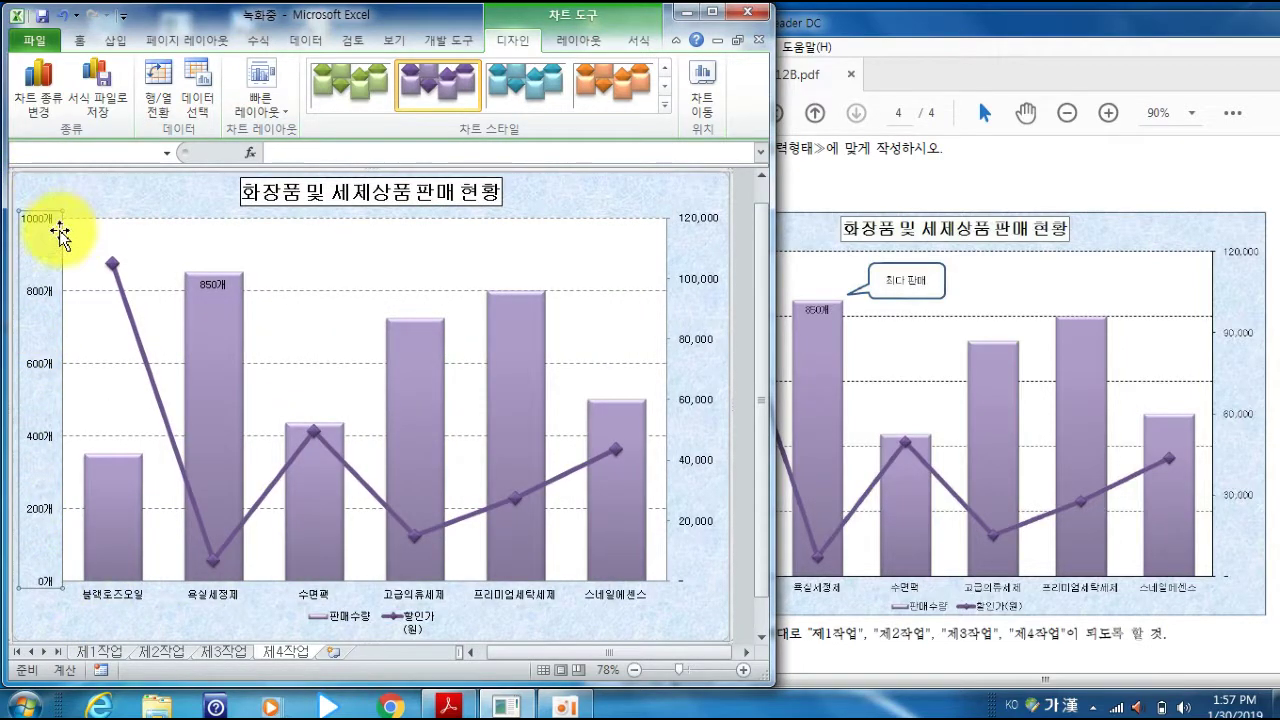
- Compare the axes with the PDF's sample chart and set the secondary vertical axis's fixed major unit to 30000
click(889, 185)
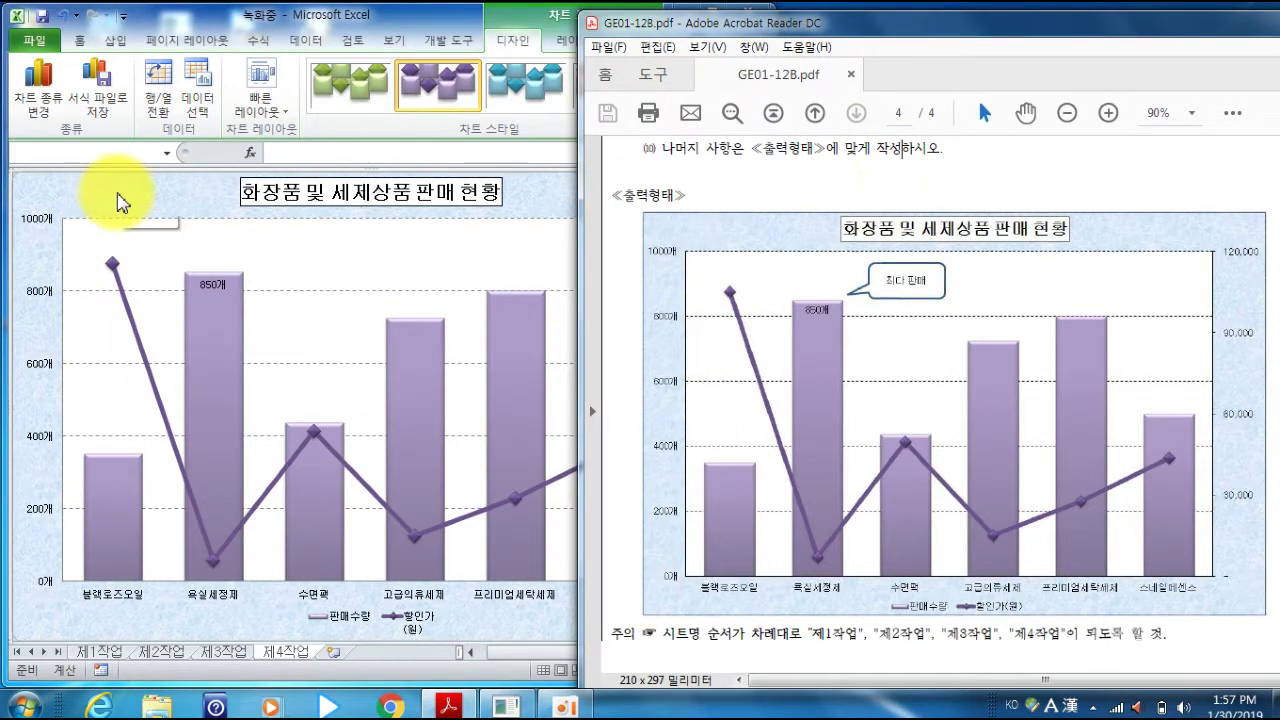
click(120, 198)
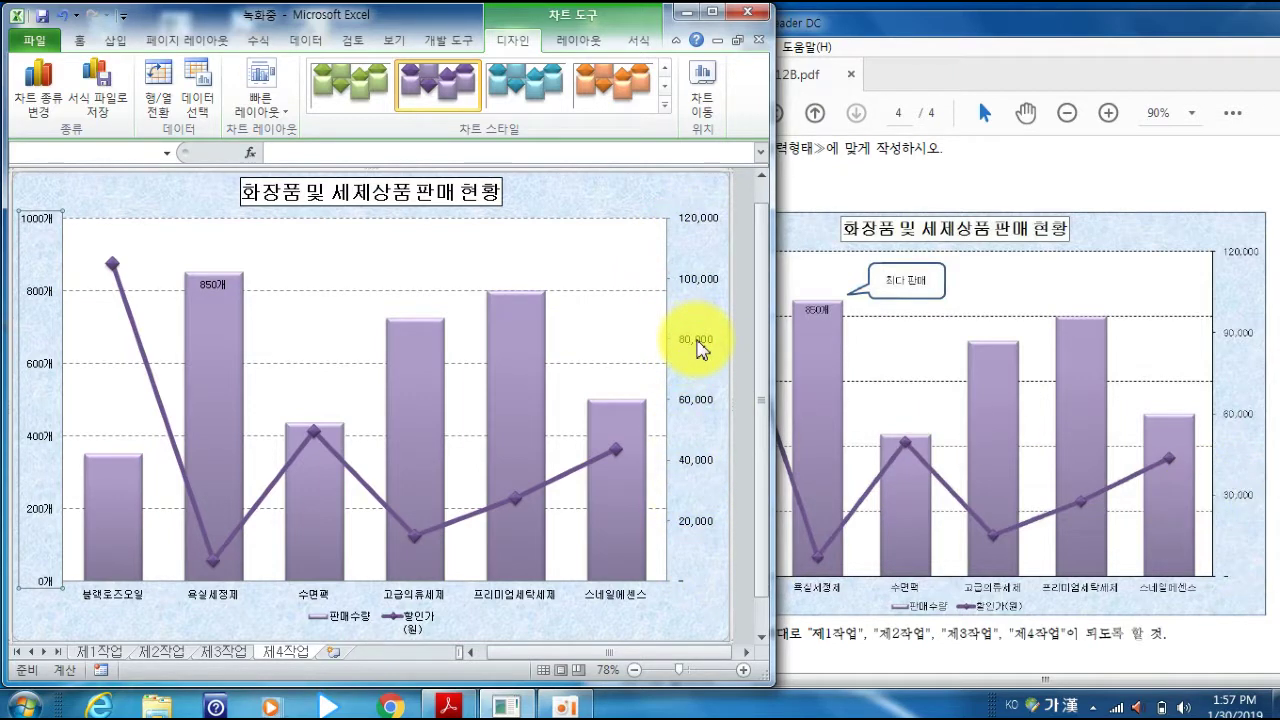
right_click(700, 347)
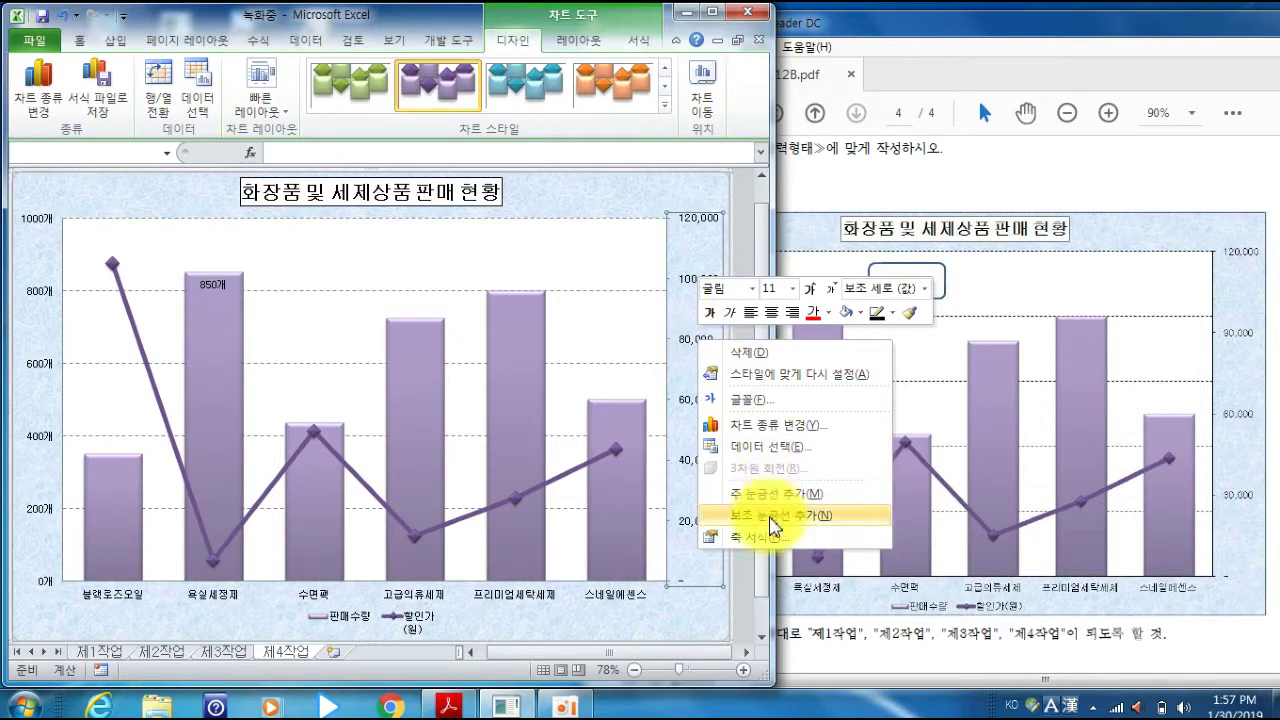
key(Escape)
double_click(670, 490)
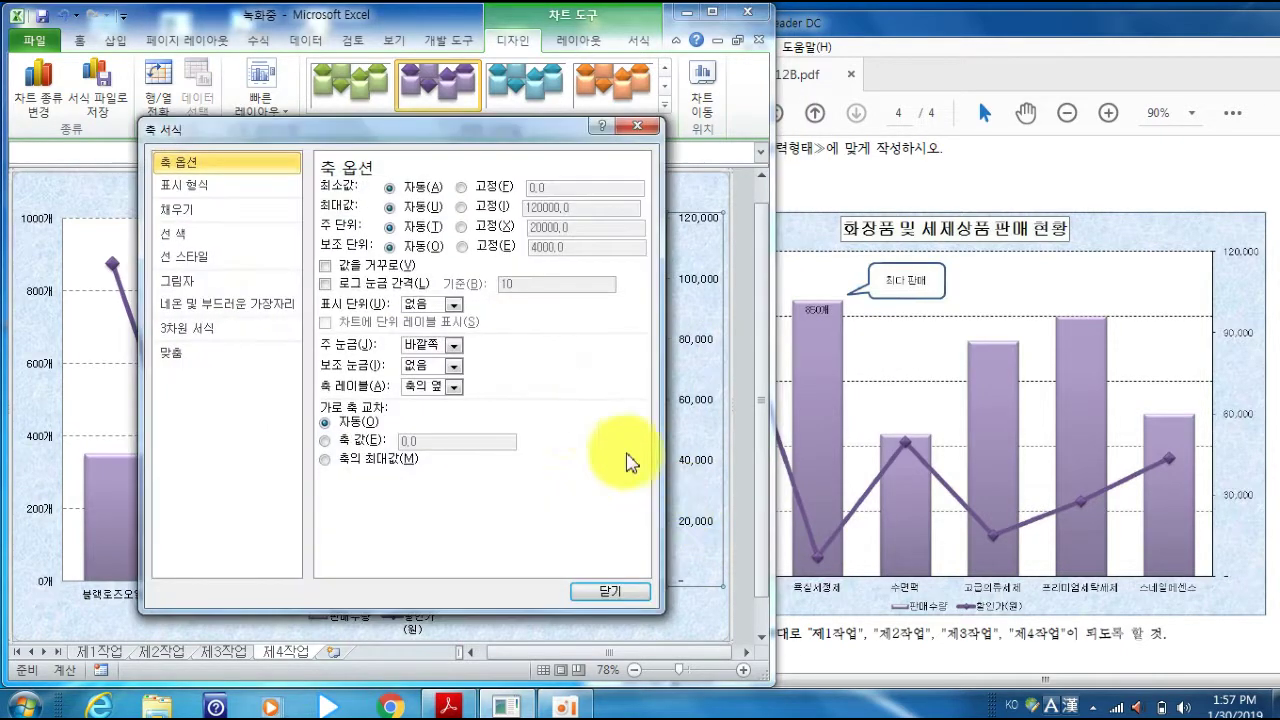
click(461, 228)
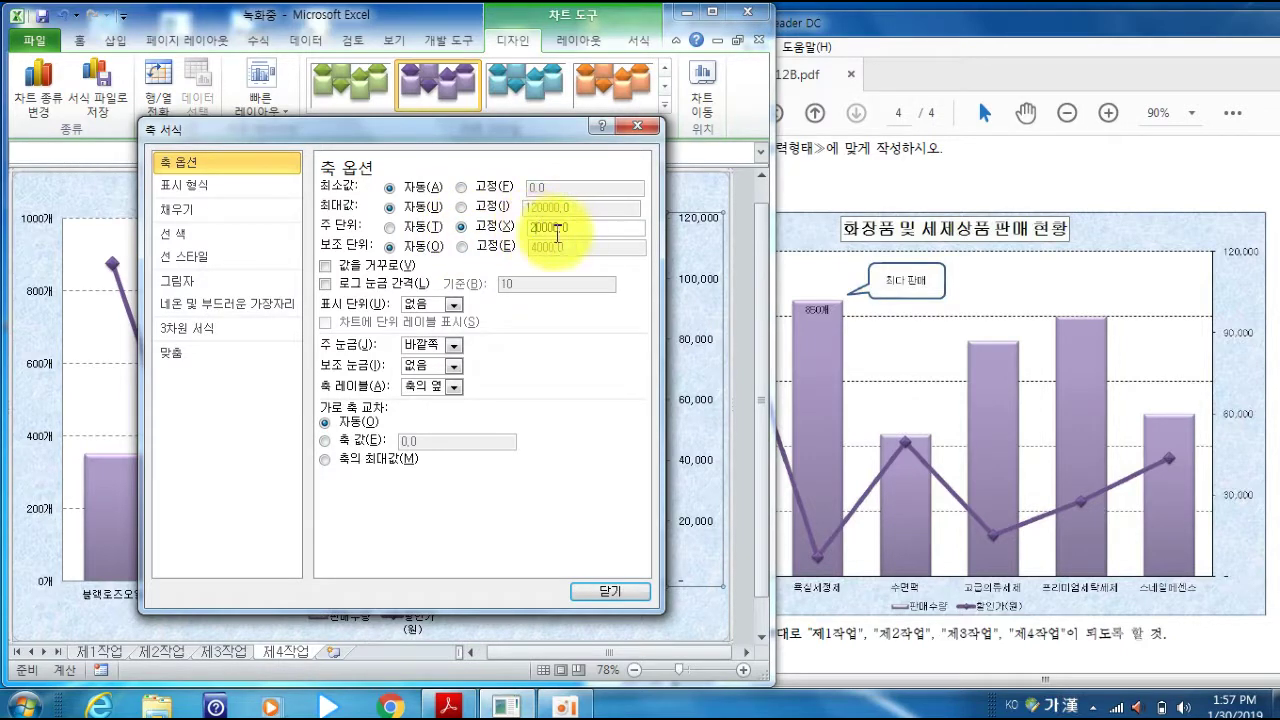
key(BackSpace)
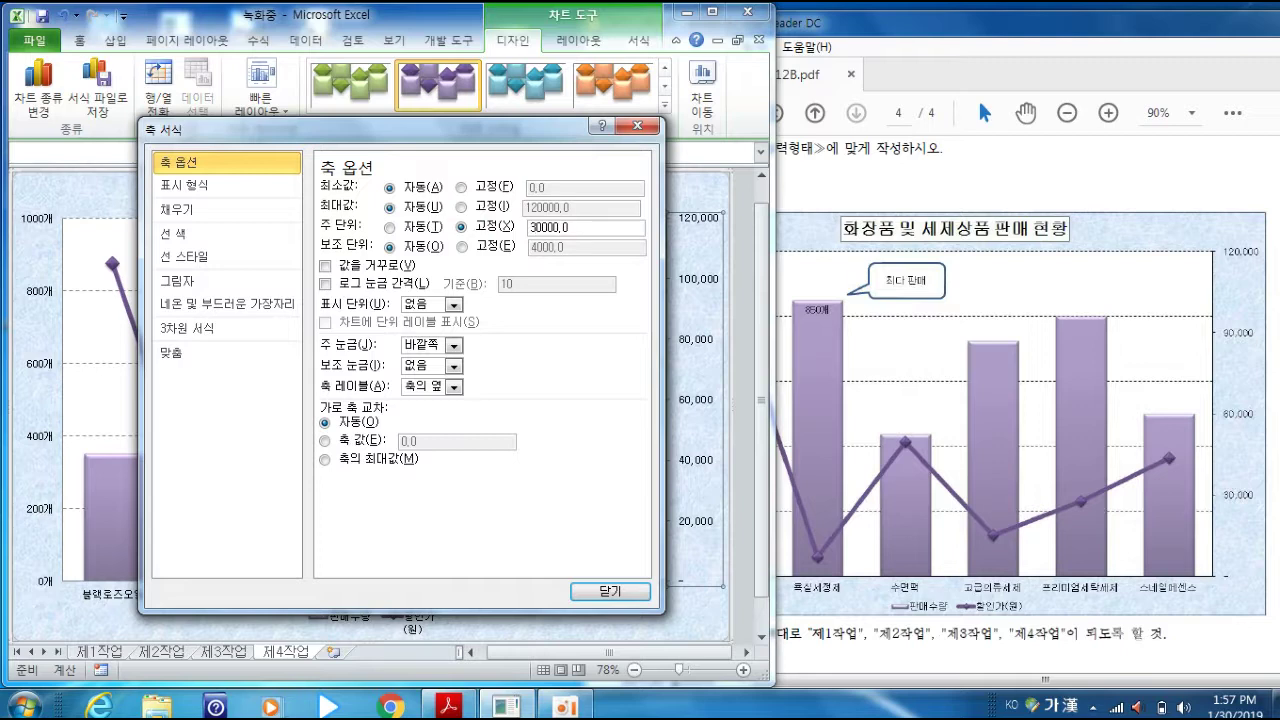
click(610, 591)
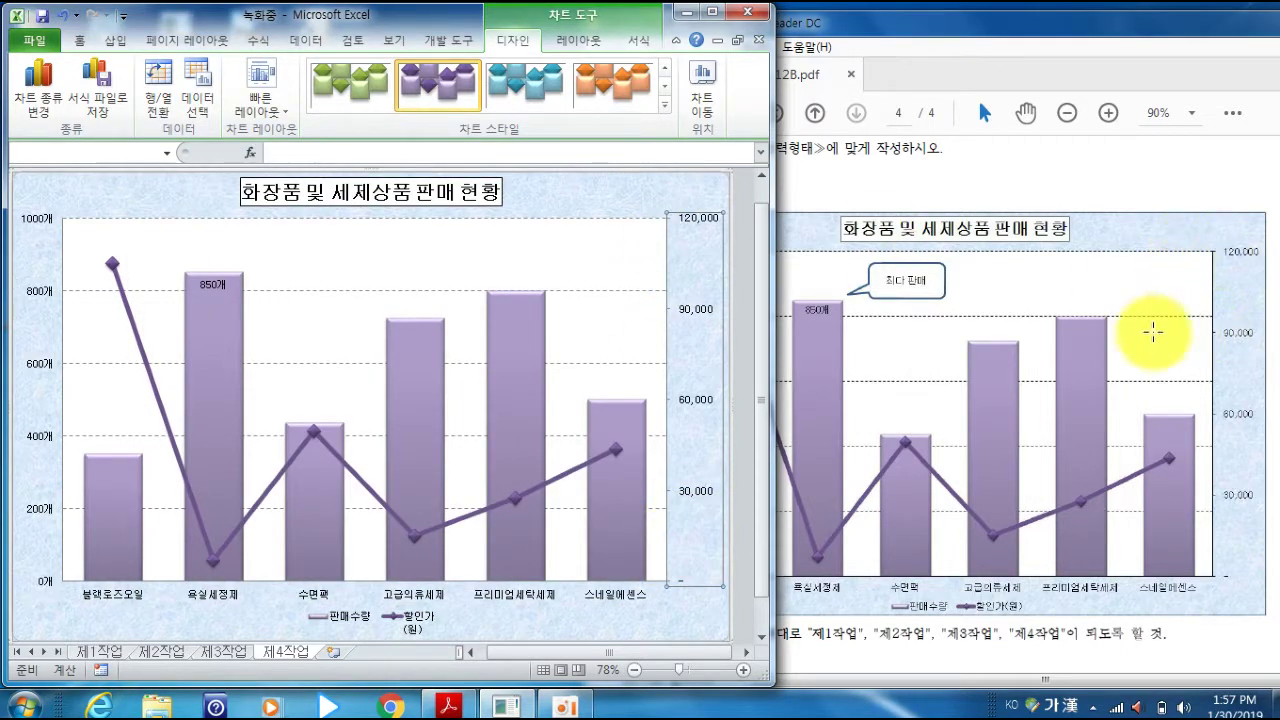
- Review the axis requirement and the legend requirement (8) in GE01-12B.pdf, and compare them with the legend in the sample chart
click(909, 175)
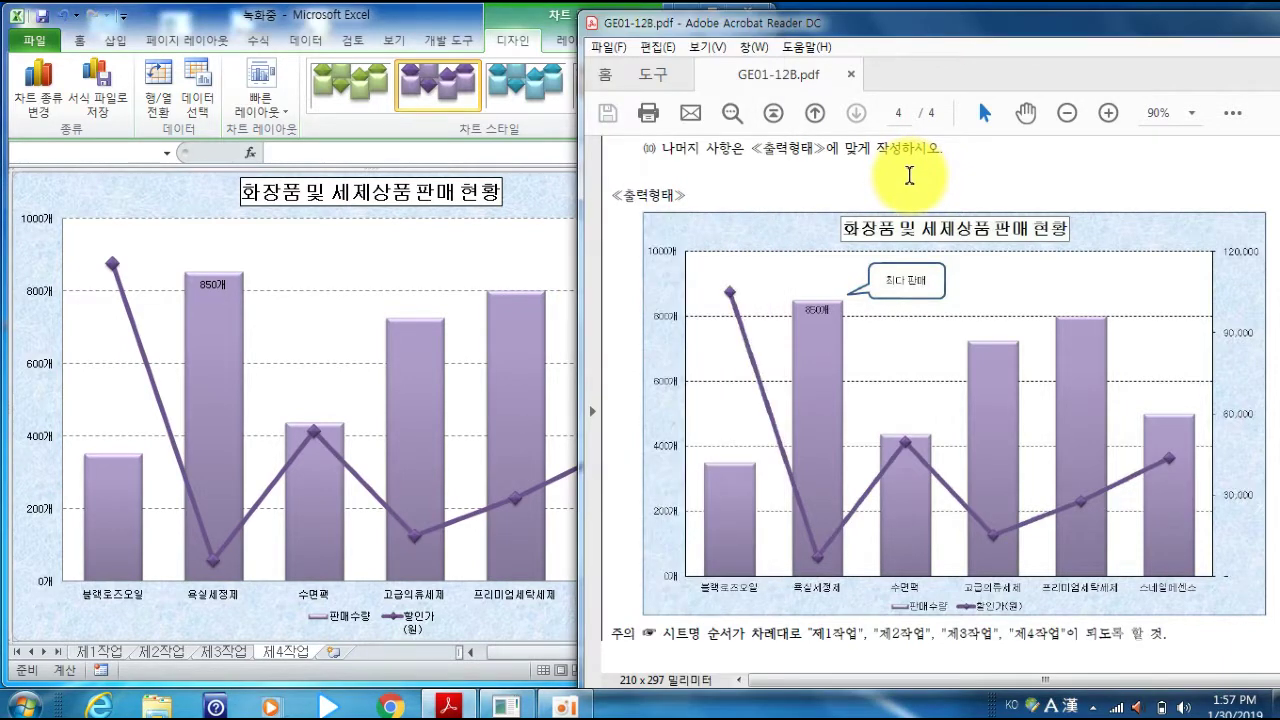
scroll(909, 177, up, 3)
drag(714, 215, 897, 207)
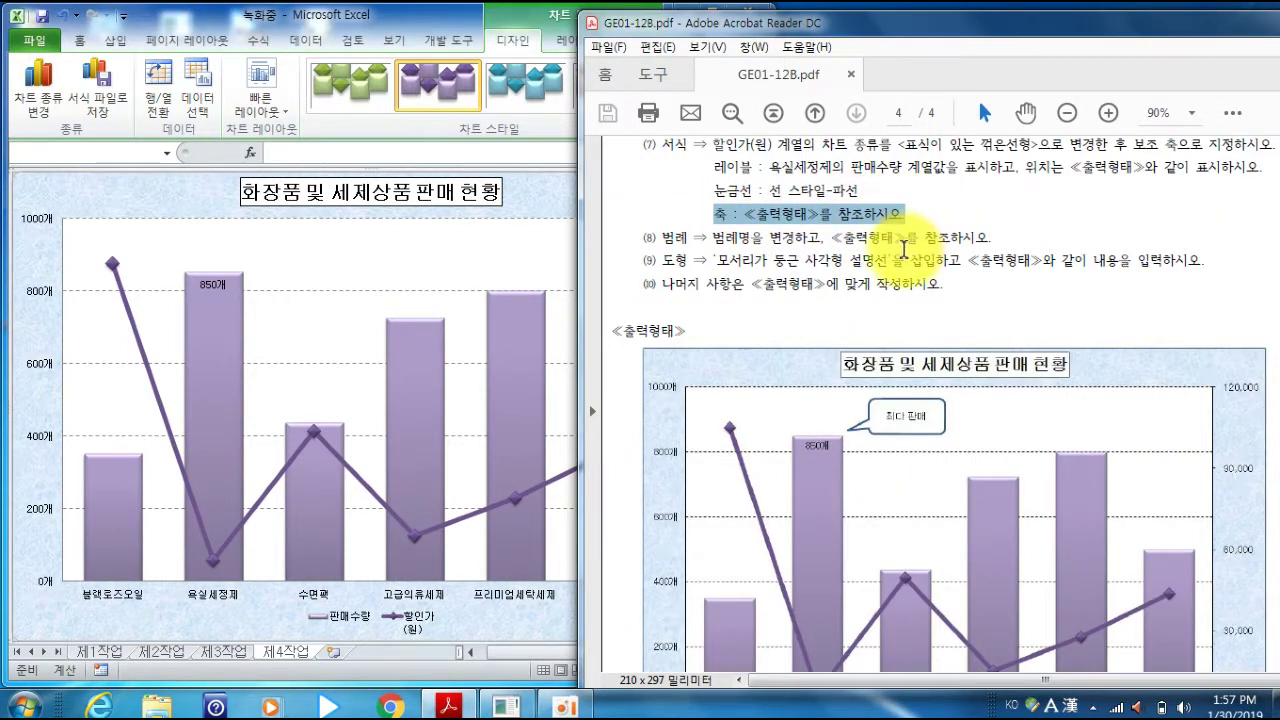
drag(690, 237, 893, 235)
scroll(829, 250, down, 2)
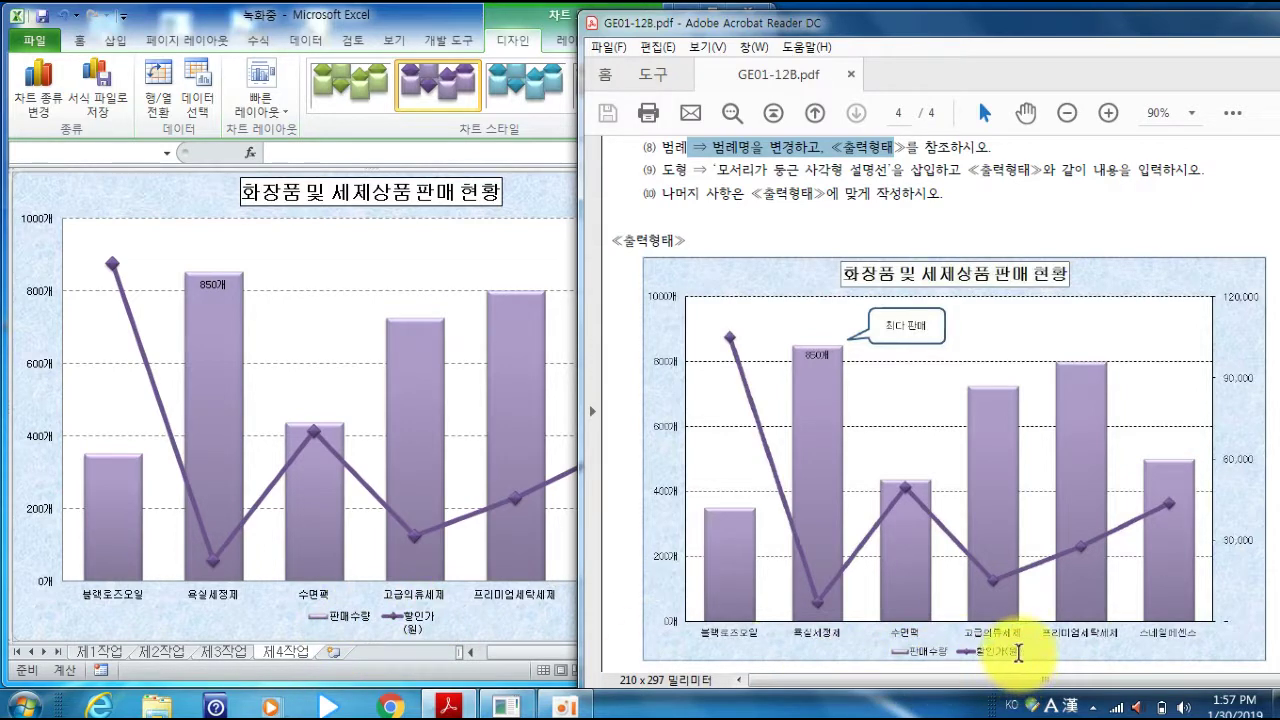
- Edit the chart's data source so the discounted-price series uses the literal name 할인가(원) instead of the cell reference
click(420, 625)
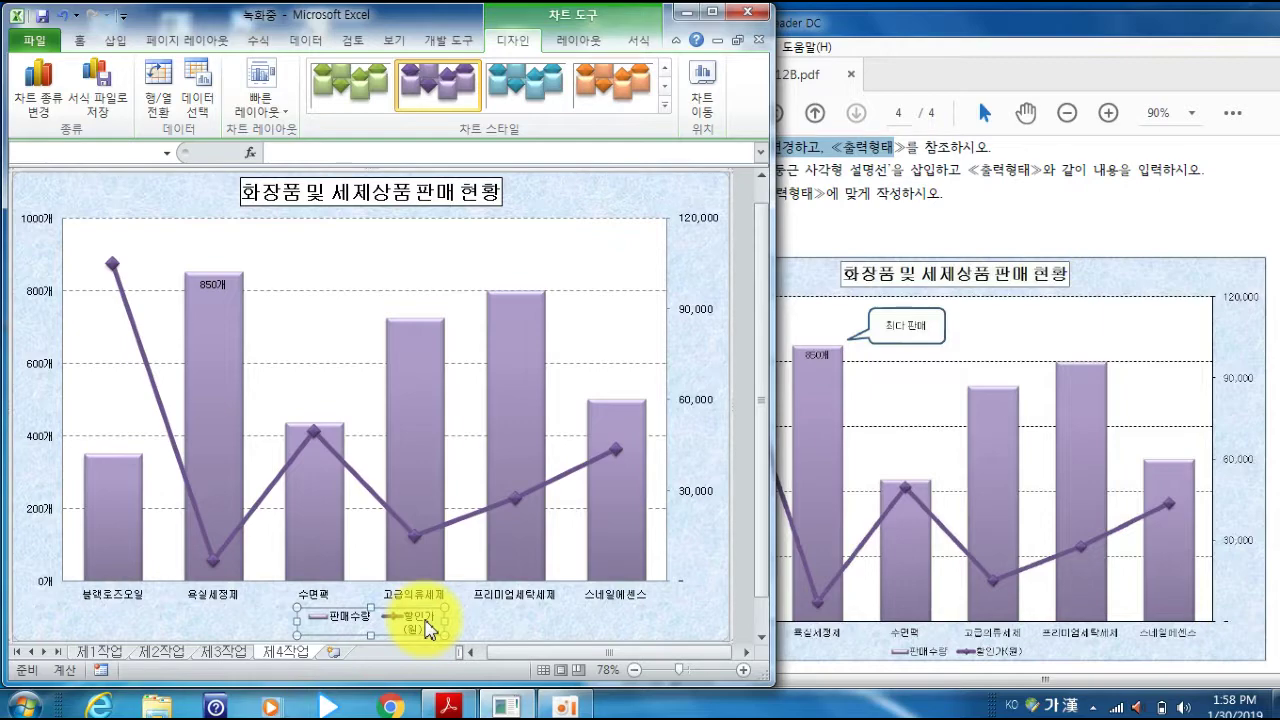
right_click(428, 628)
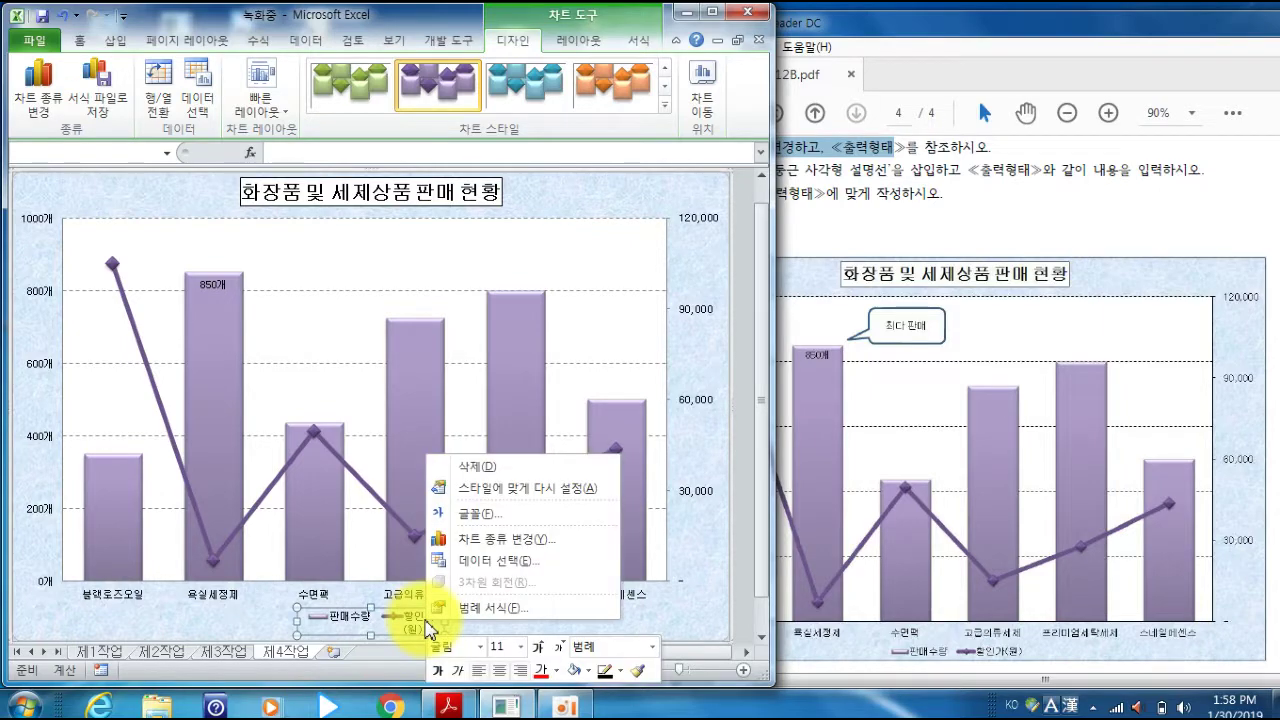
click(470, 560)
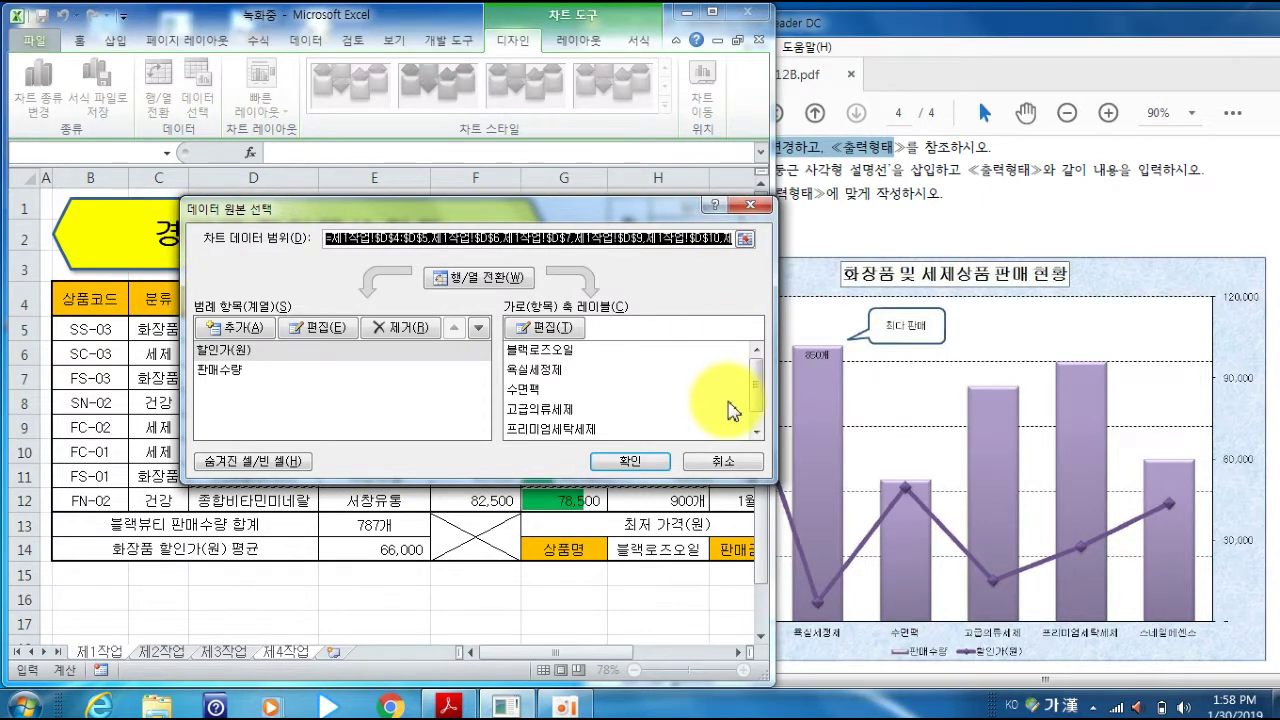
click(219, 352)
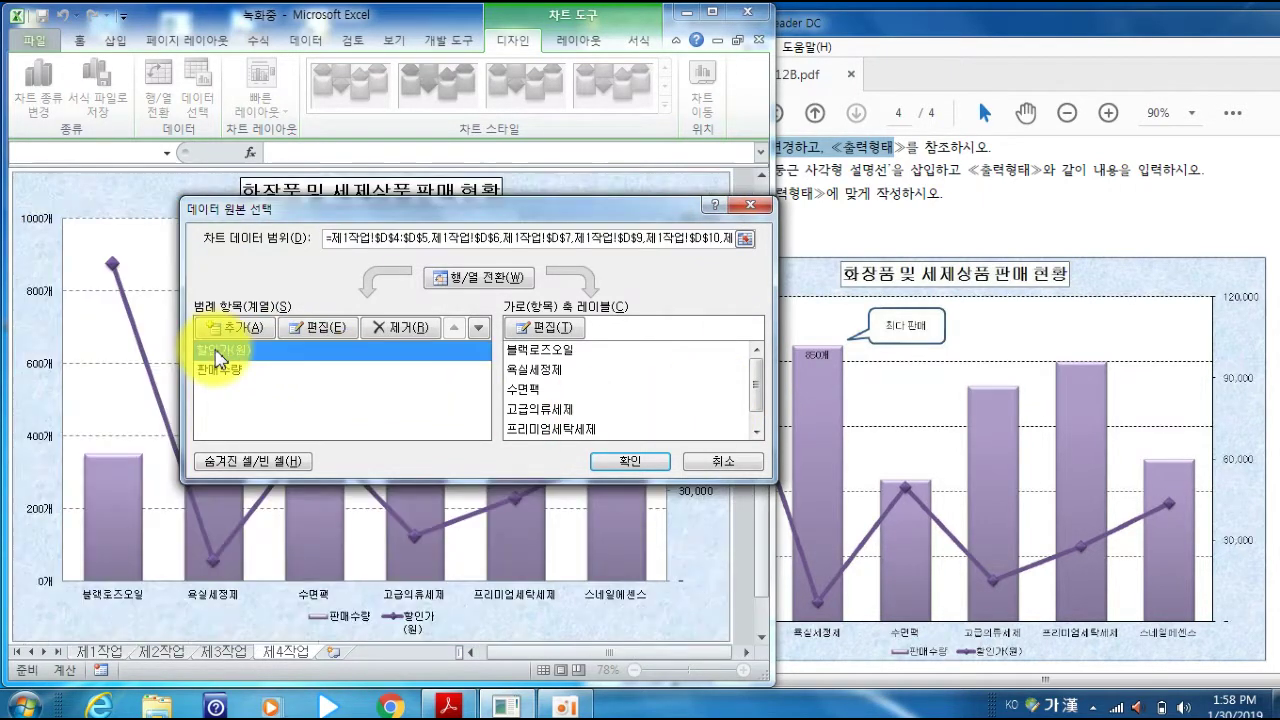
click(328, 331)
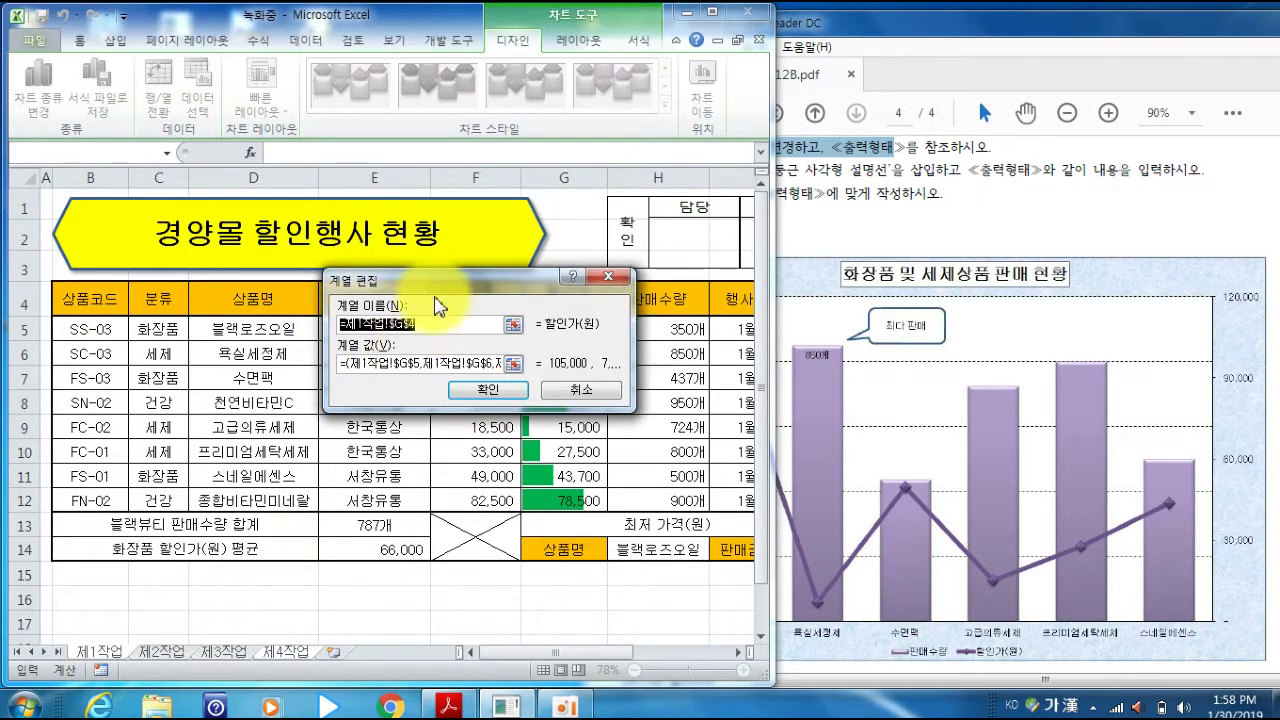
drag(445, 297, 432, 397)
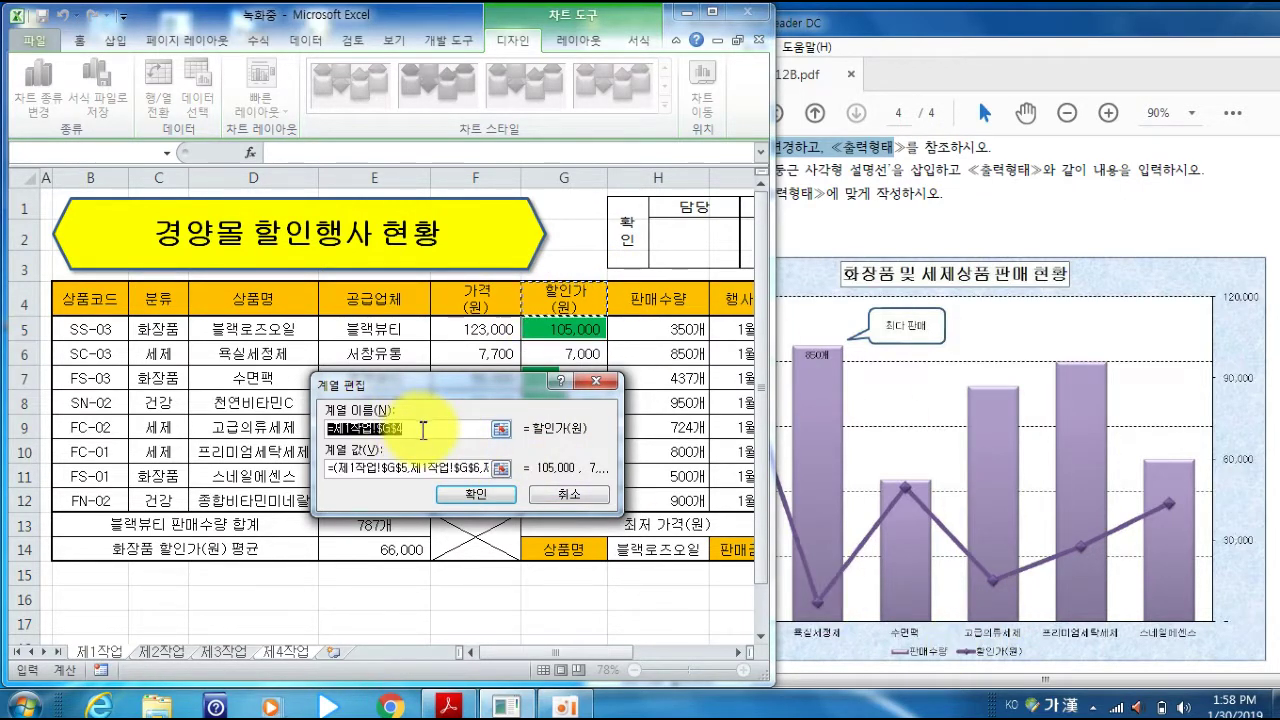
drag(418, 430, 234, 403)
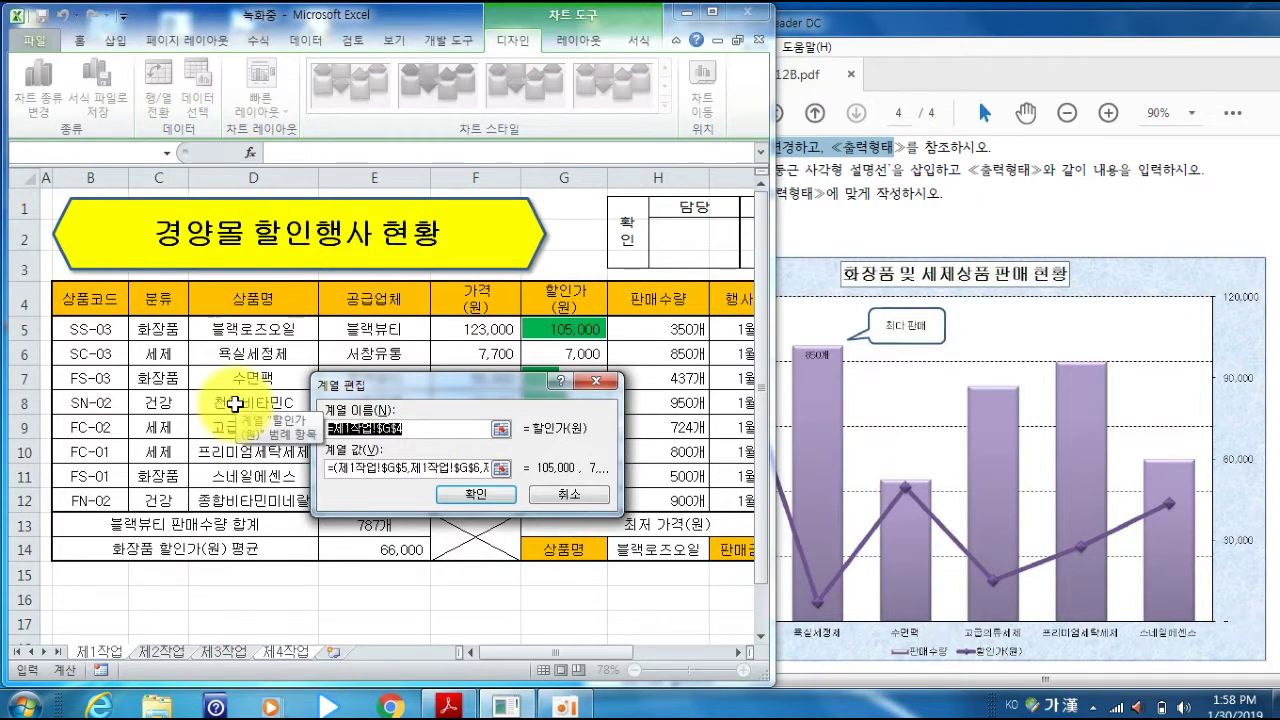
text(할인가(원)
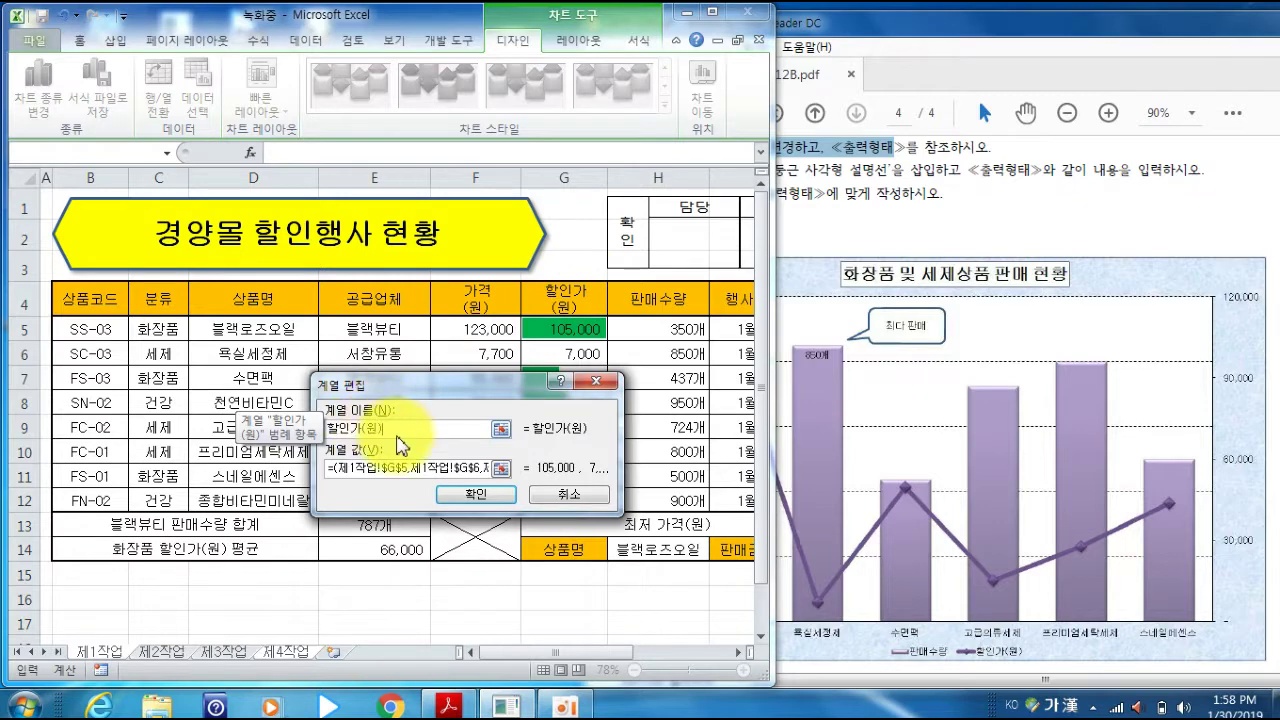
click(453, 506)
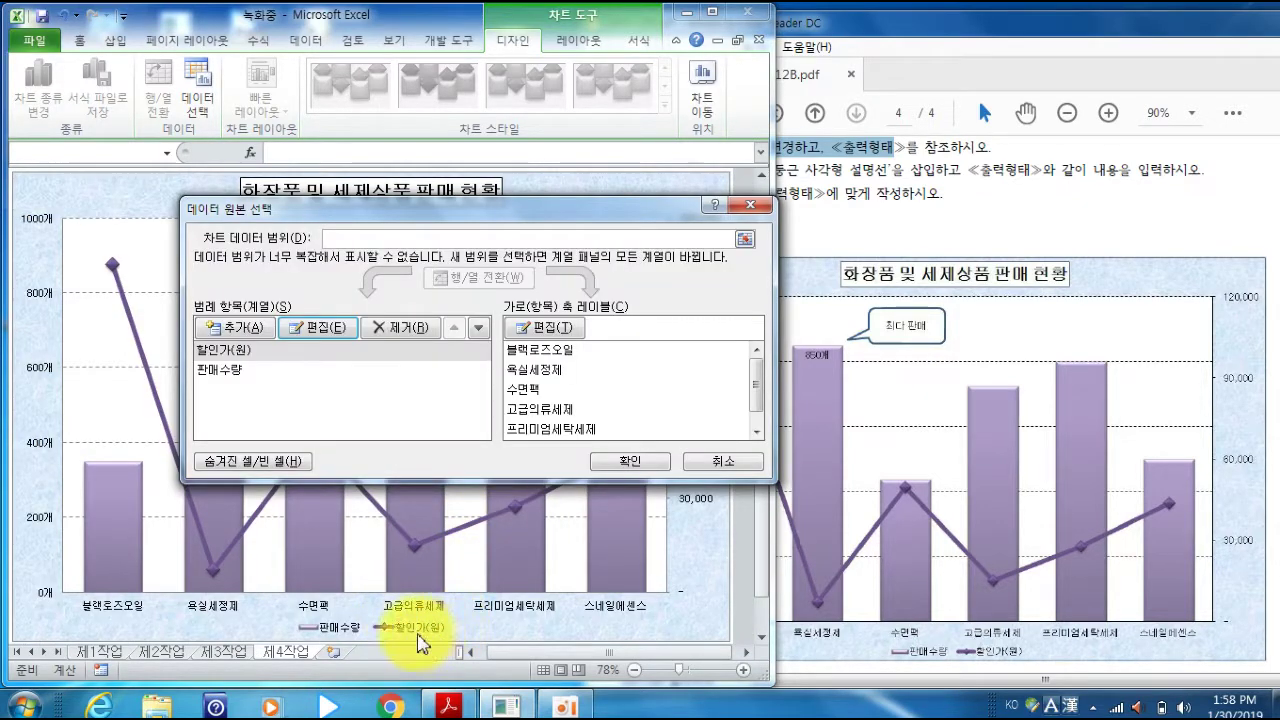
click(612, 463)
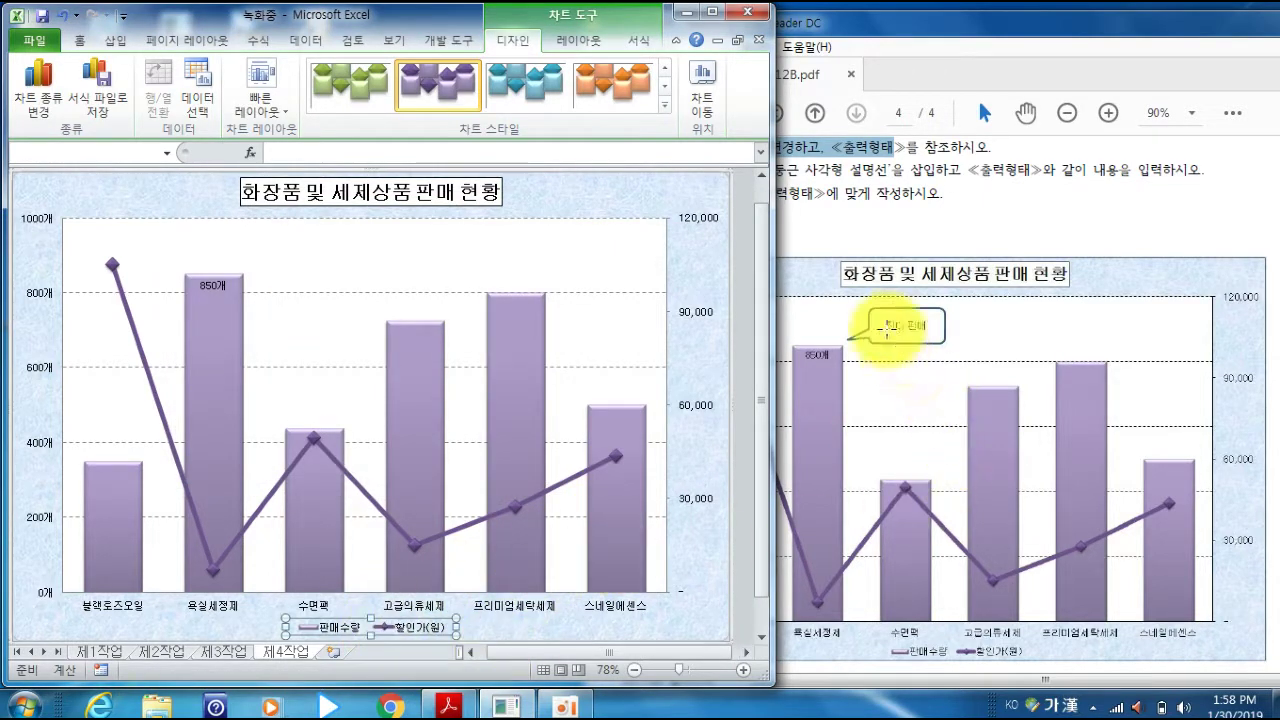
- Review the shape requirement (9) and the chart font requirement (5) in GE01-12B.pdf, and check the callout in the sample chart
click(935, 215)
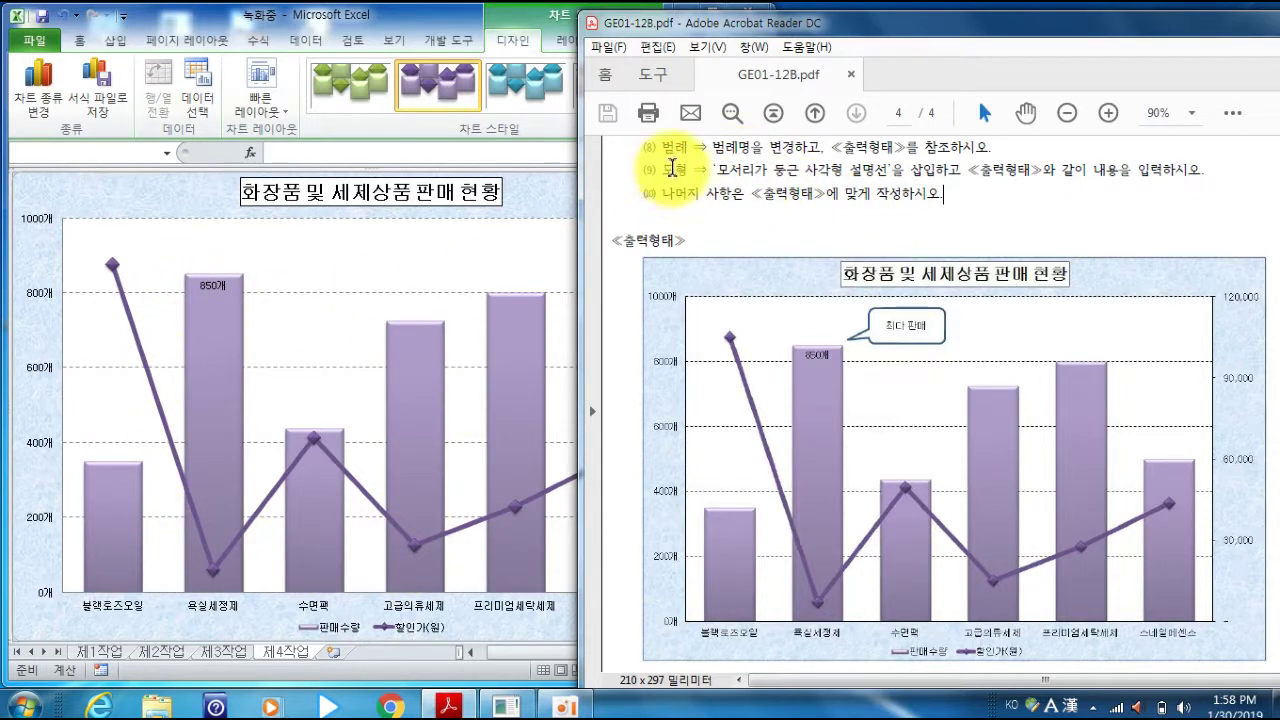
drag(673, 167, 768, 172)
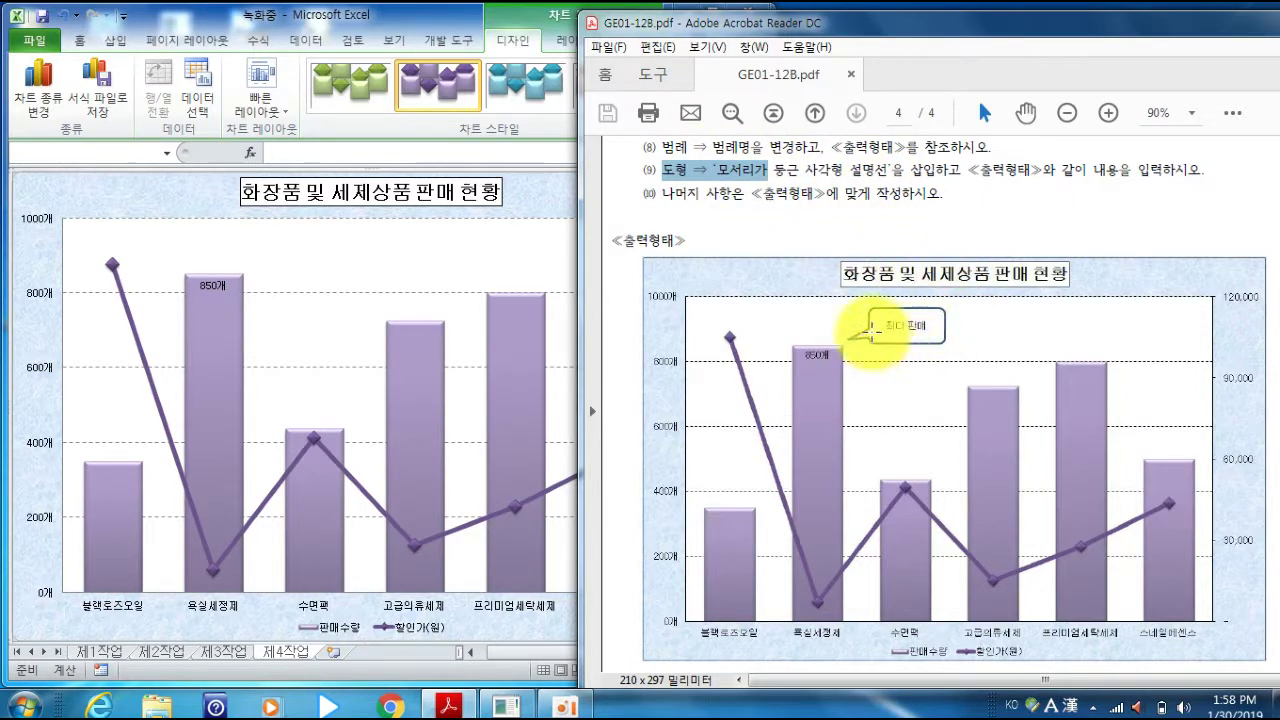
scroll(912, 325, up, 6)
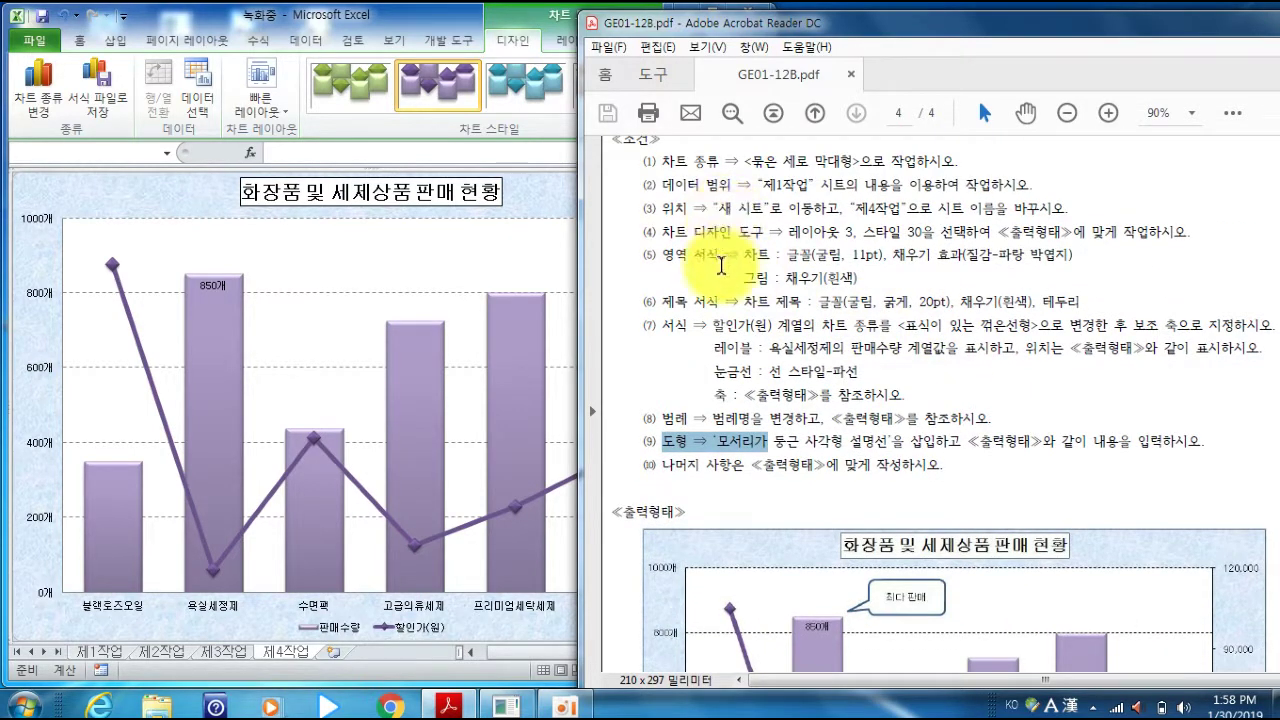
drag(787, 255, 878, 256)
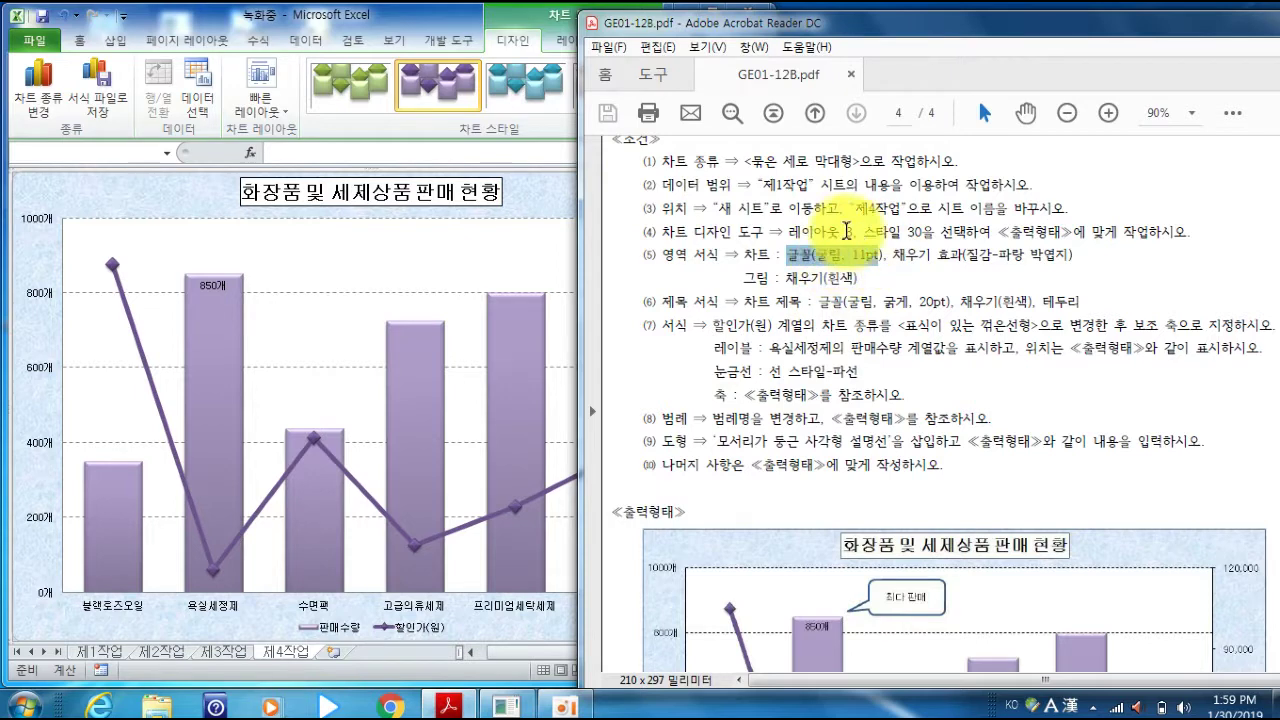
scroll(844, 441, down, 5)
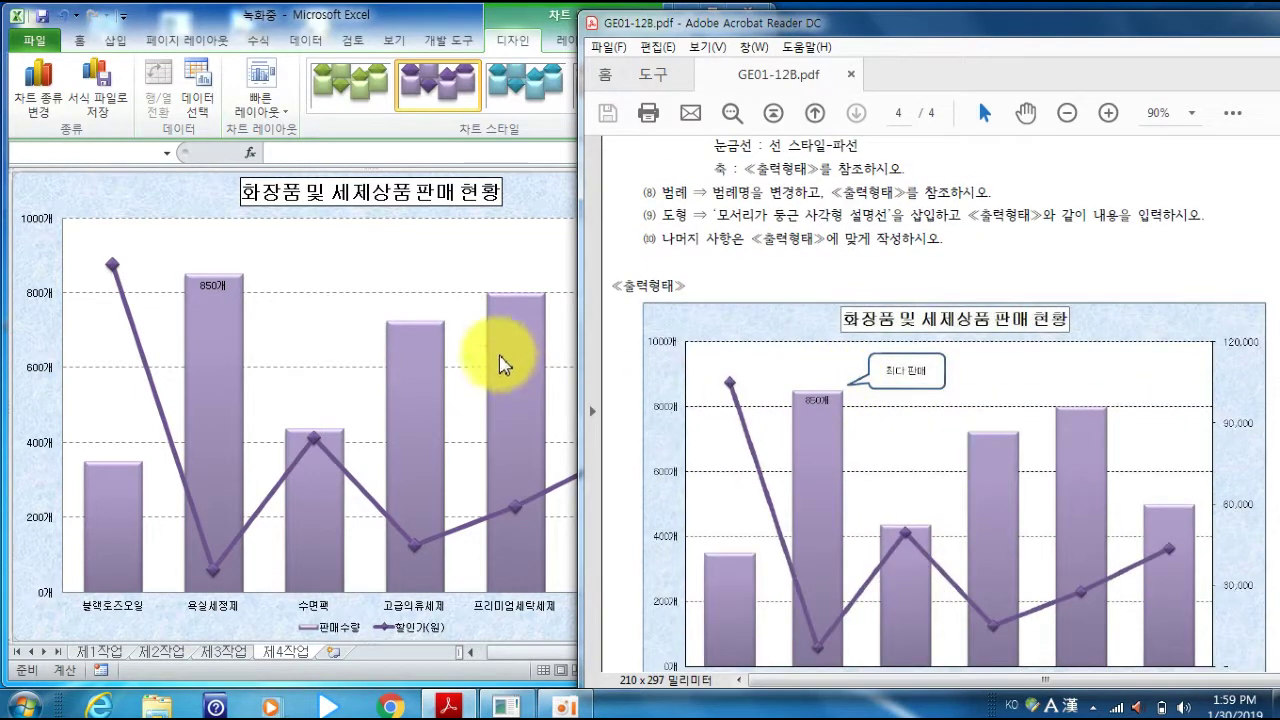
- Insert a rounded rectangular callout (모서리가 둥근 사각형 설명선) with its tail pointing at the 욕실세정제 column, containing the text 최대 판매
click(34, 40)
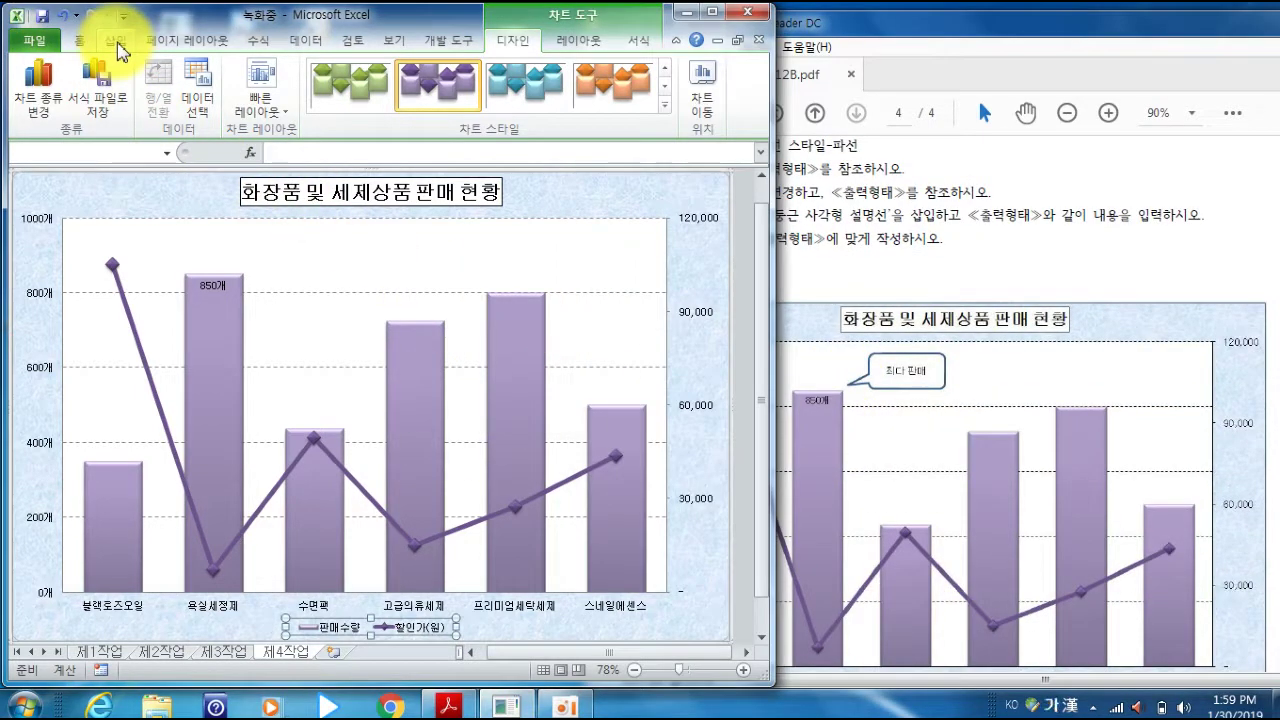
click(115, 41)
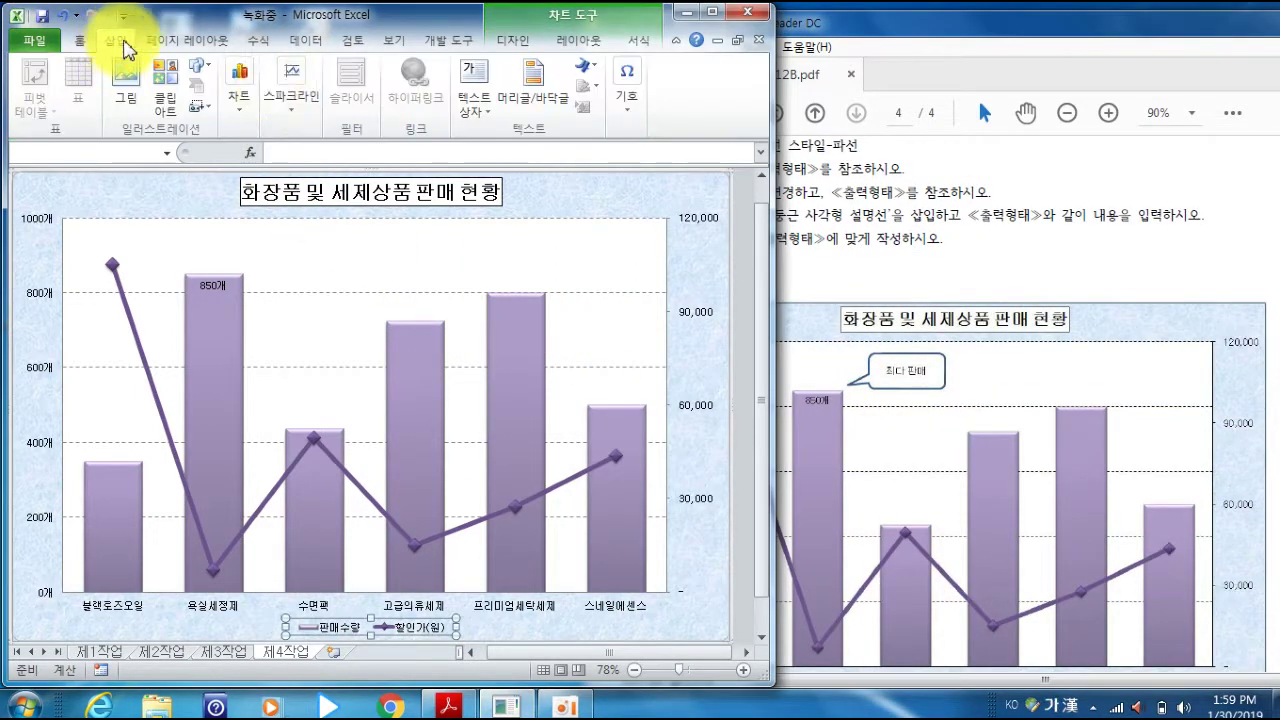
click(205, 75)
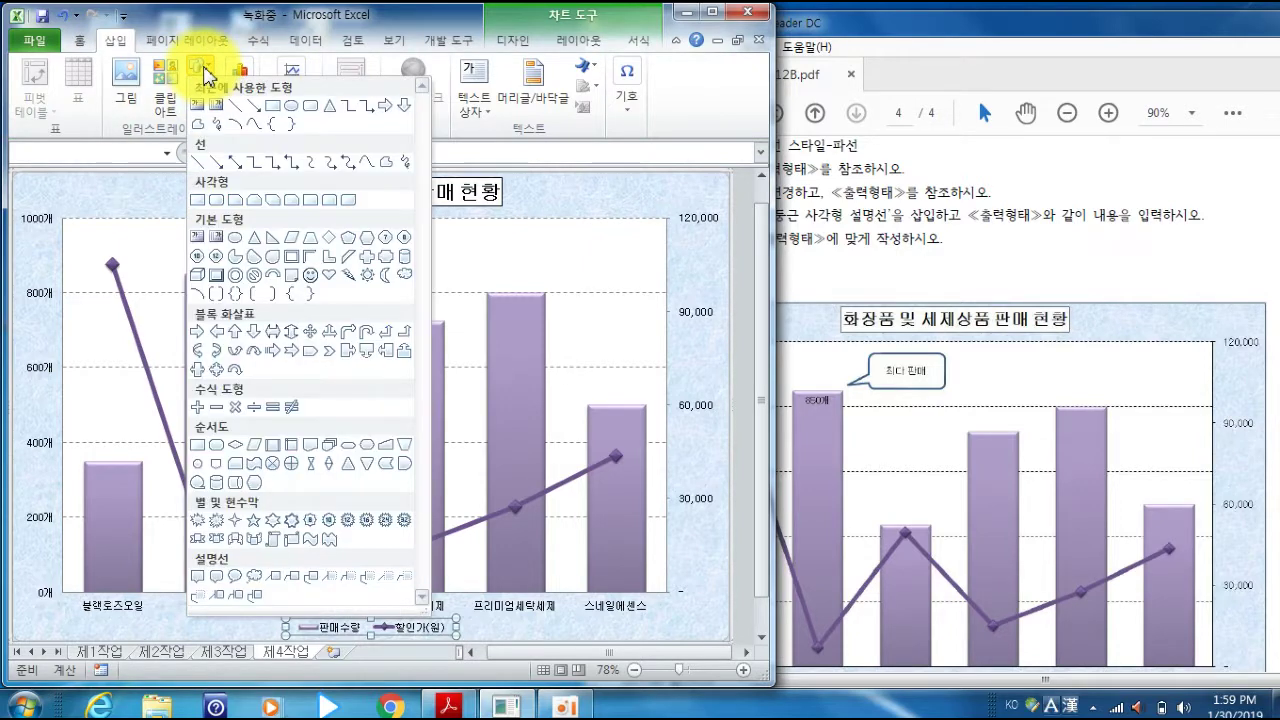
click(214, 585)
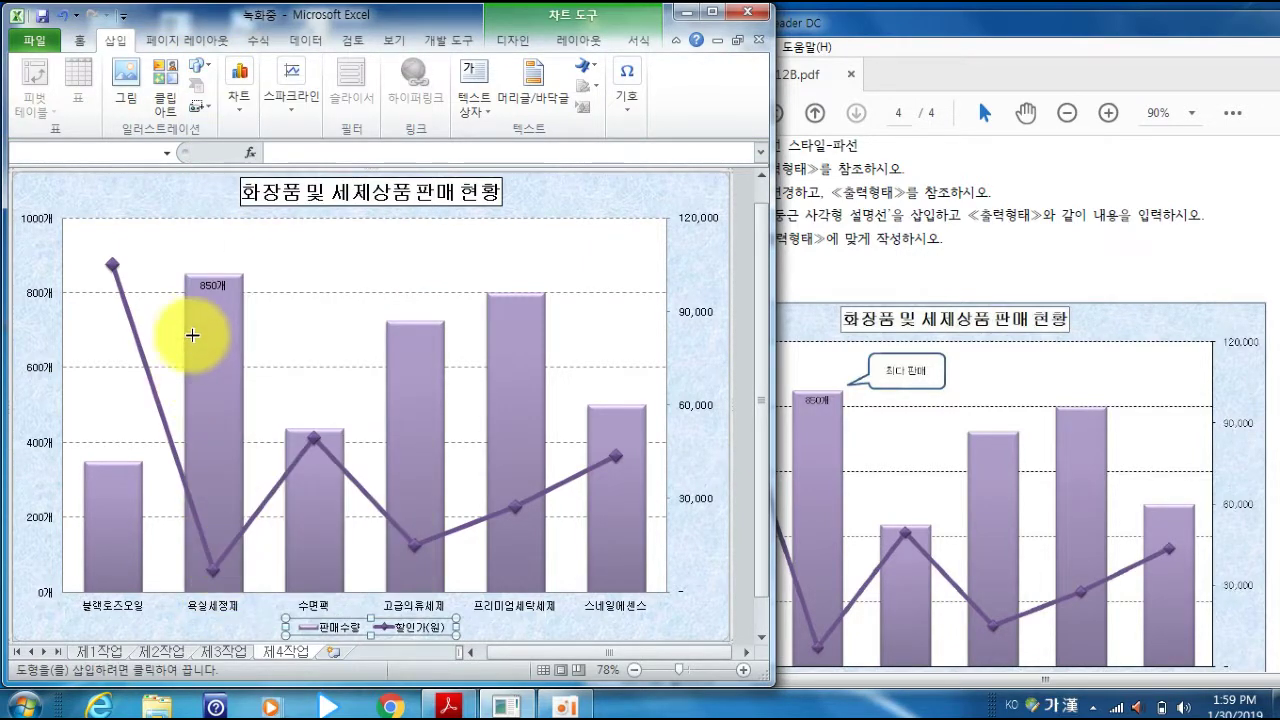
drag(266, 228, 354, 271)
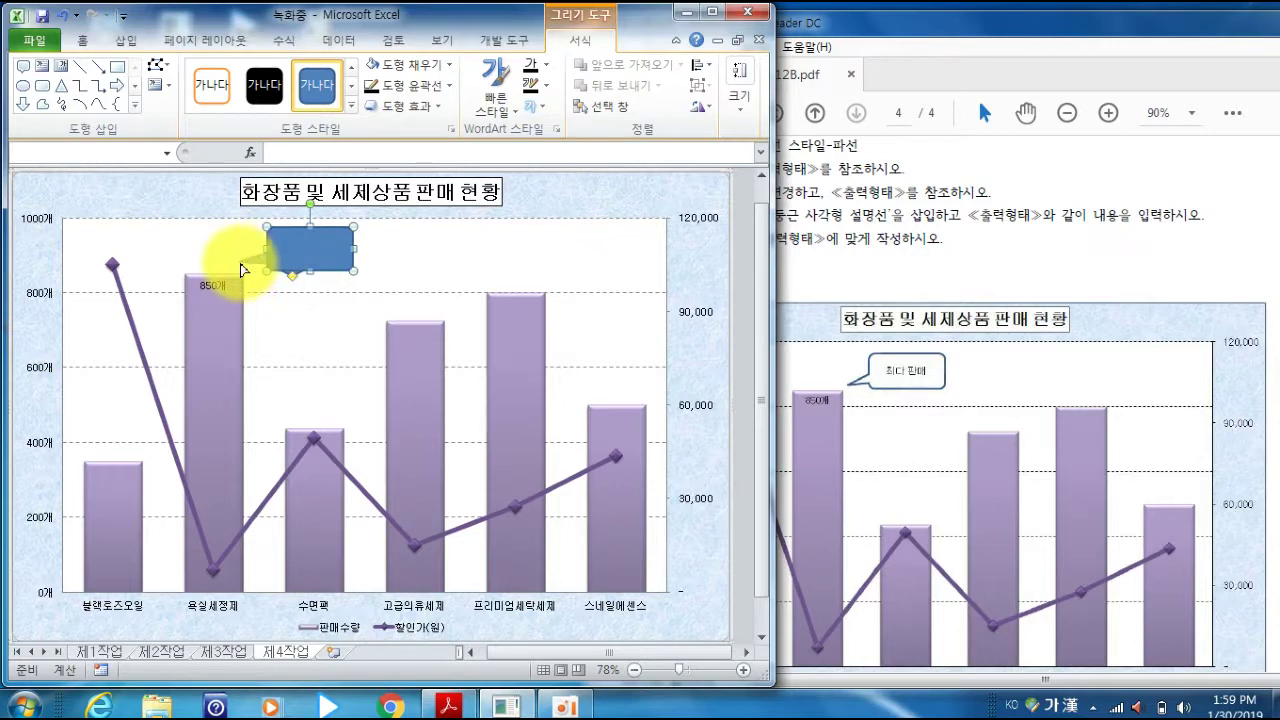
drag(248, 272, 245, 266)
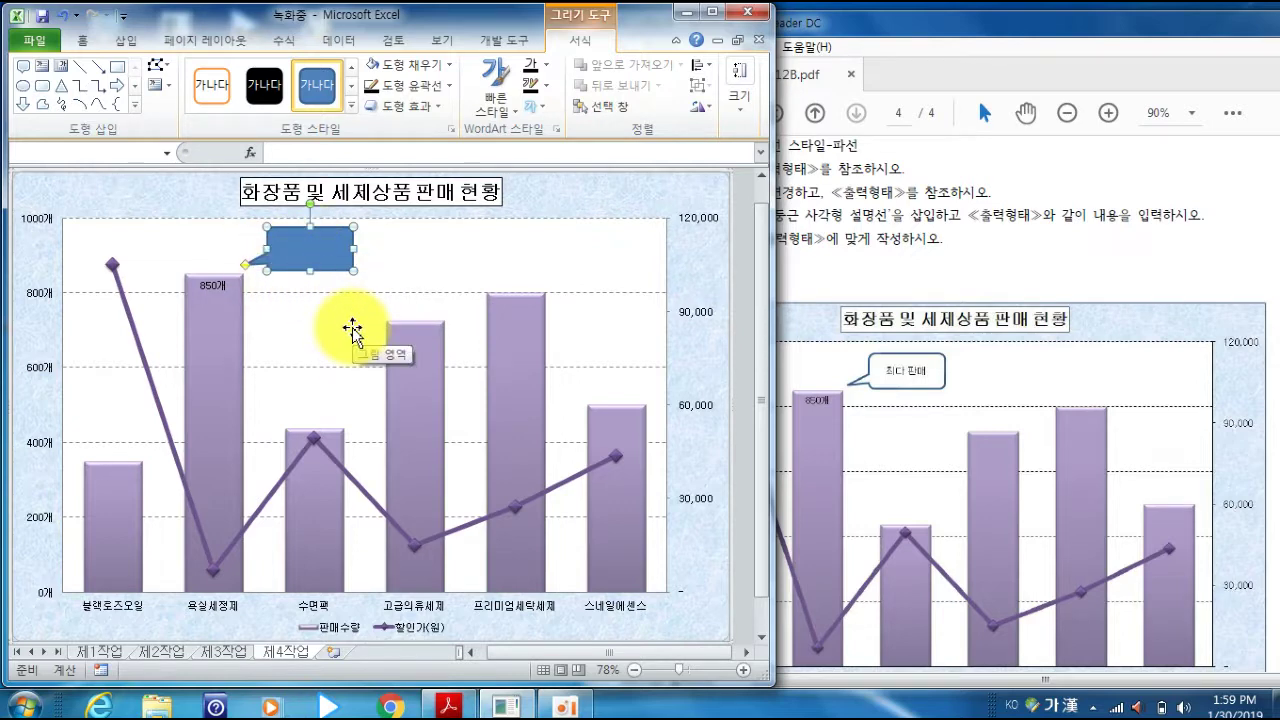
text(ㅊㅚ대 )
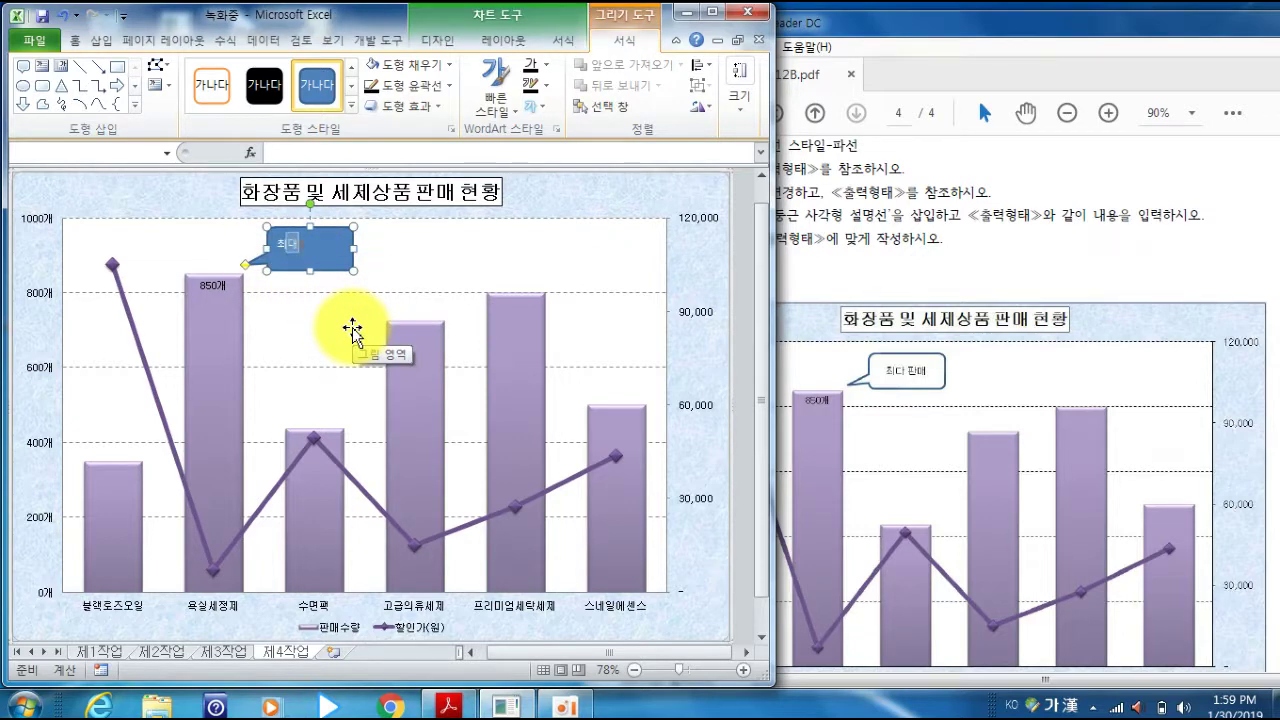
text(판ㅁㅐ)
- Set the callout text's font to 굴림 and its font color to automatic (자동)
click(343, 262)
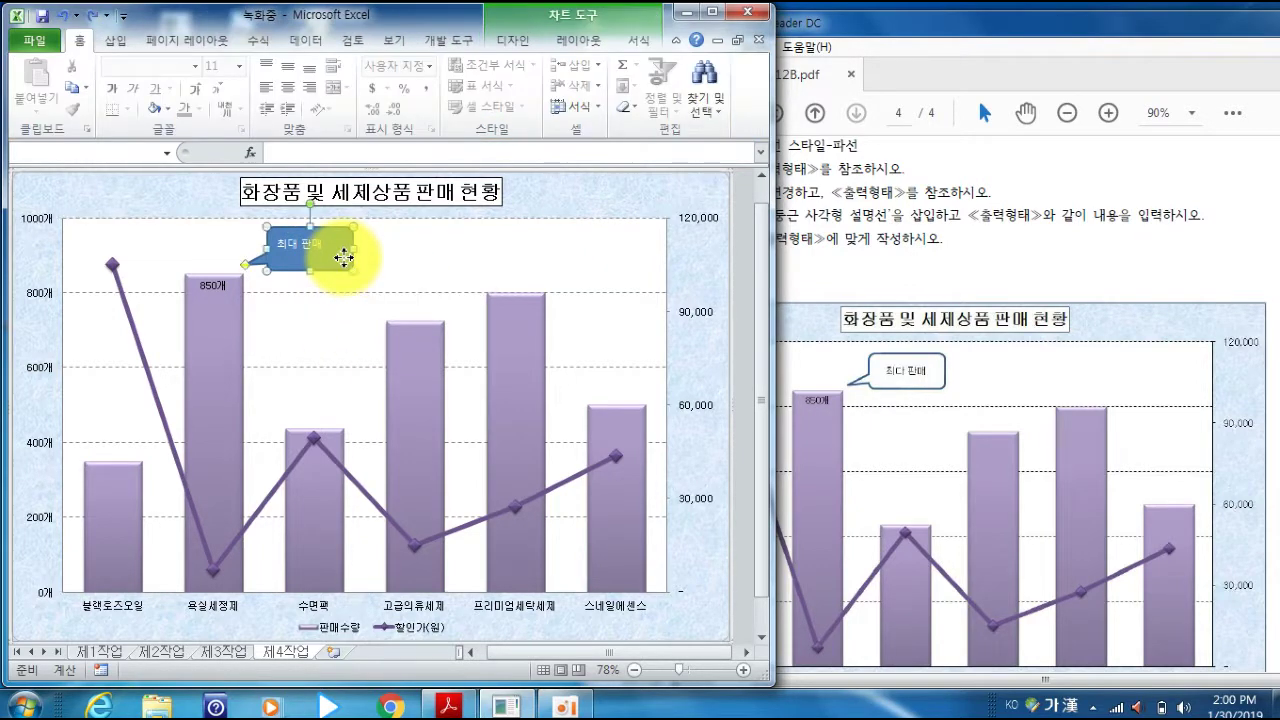
right_click(343, 261)
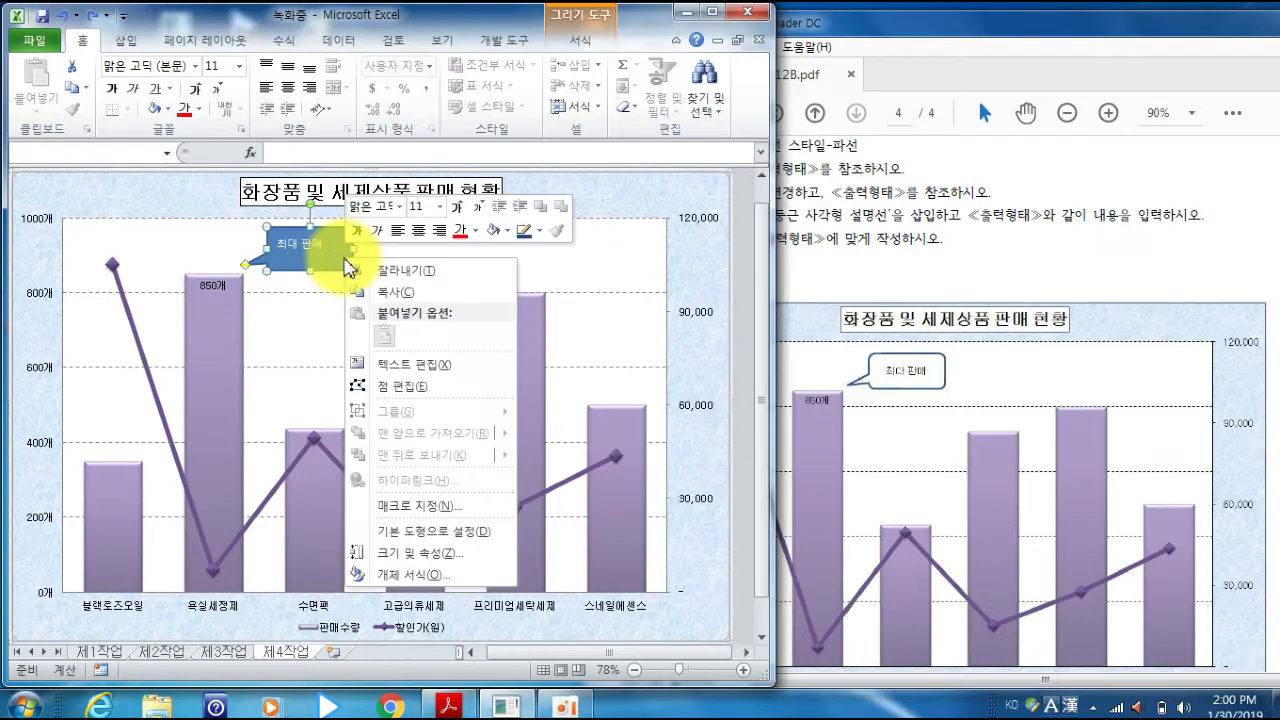
click(373, 209)
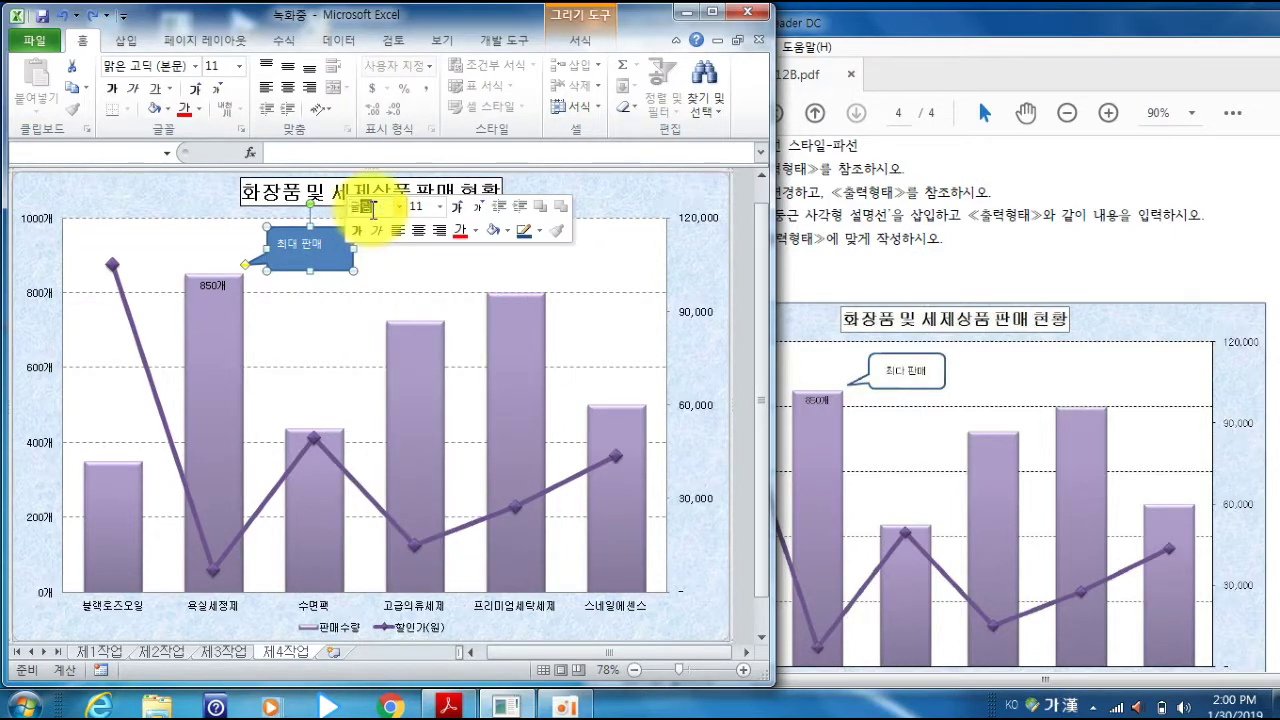
text(굴림)
key(Tab)
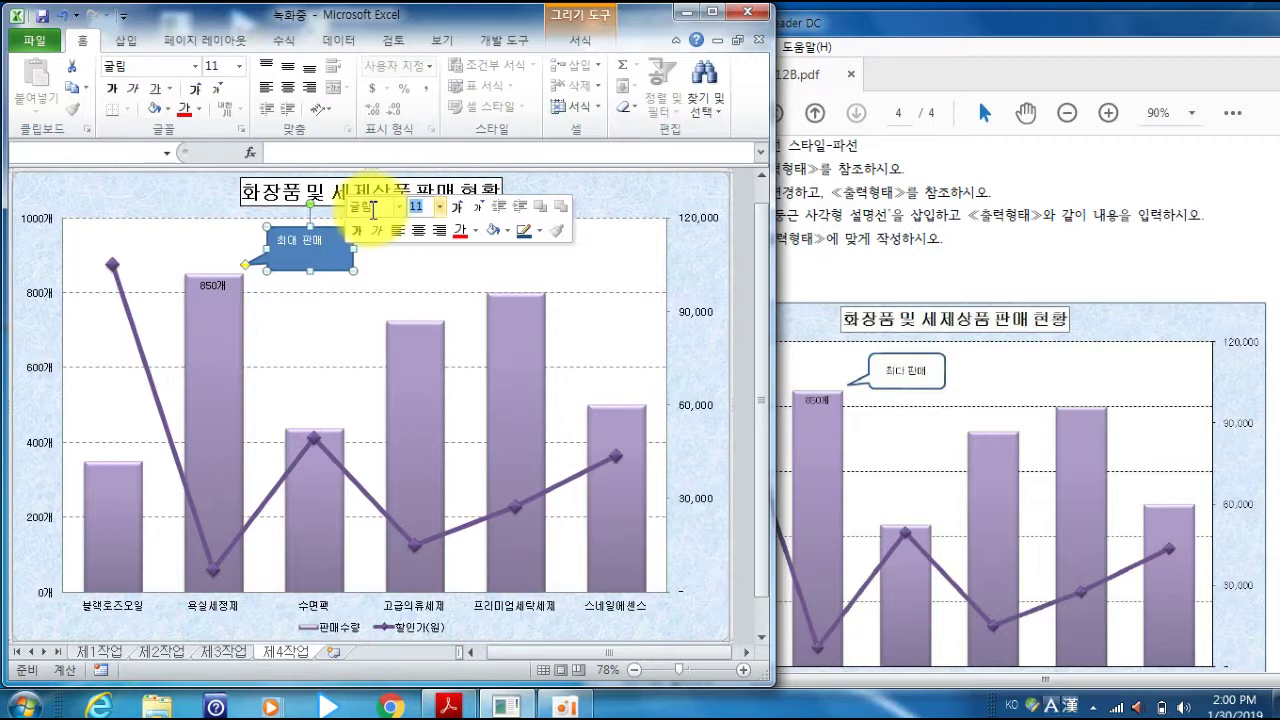
click(478, 237)
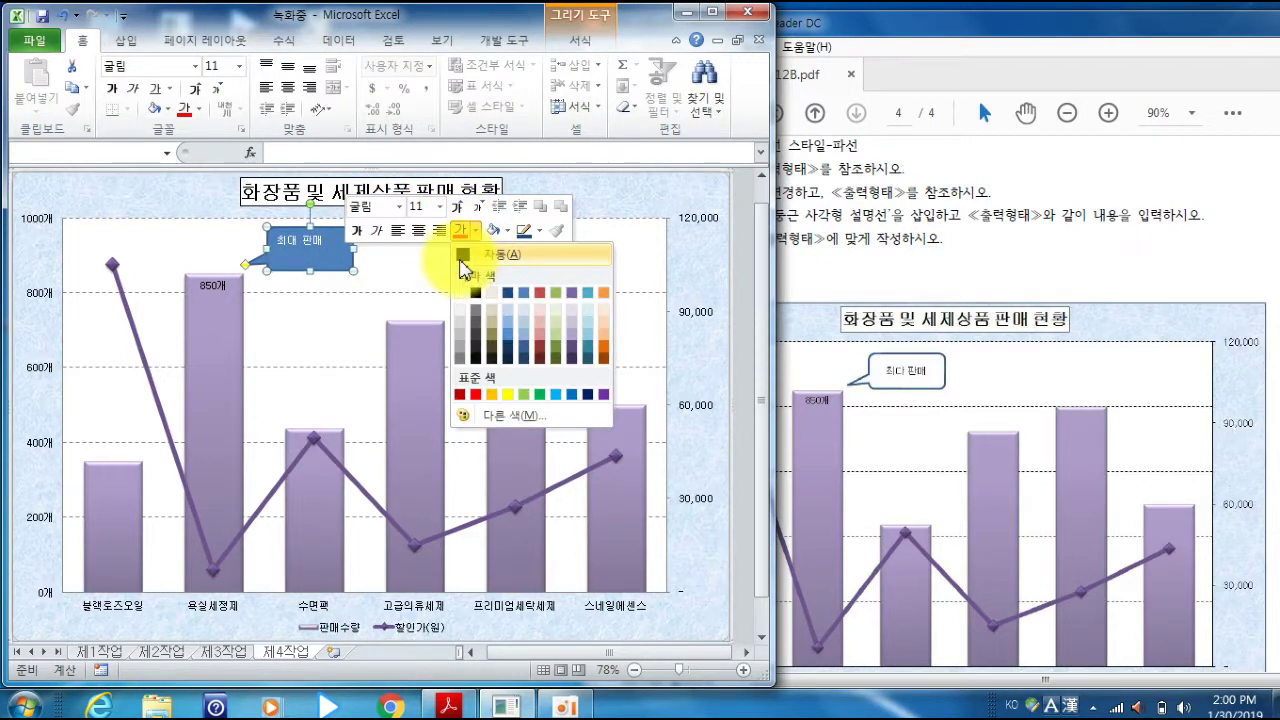
click(464, 262)
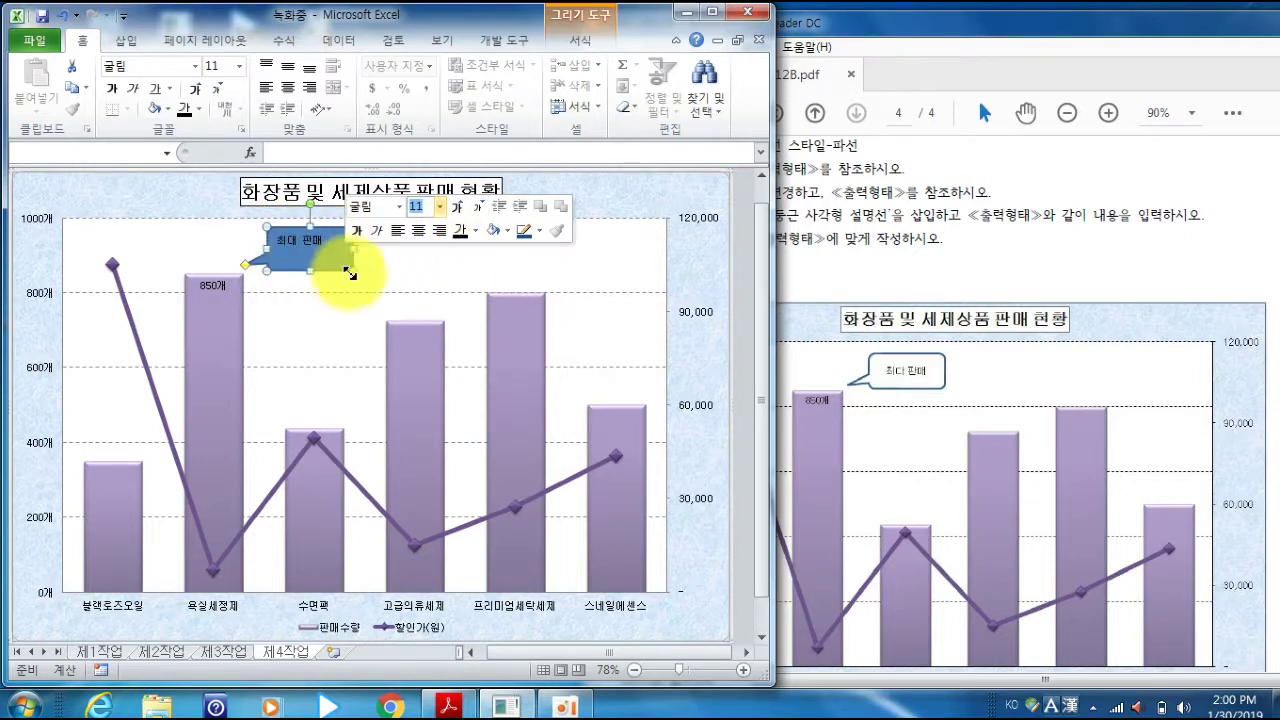
- Fill the callout with white, center its text horizontally and vertically, and deselect it
click(509, 233)
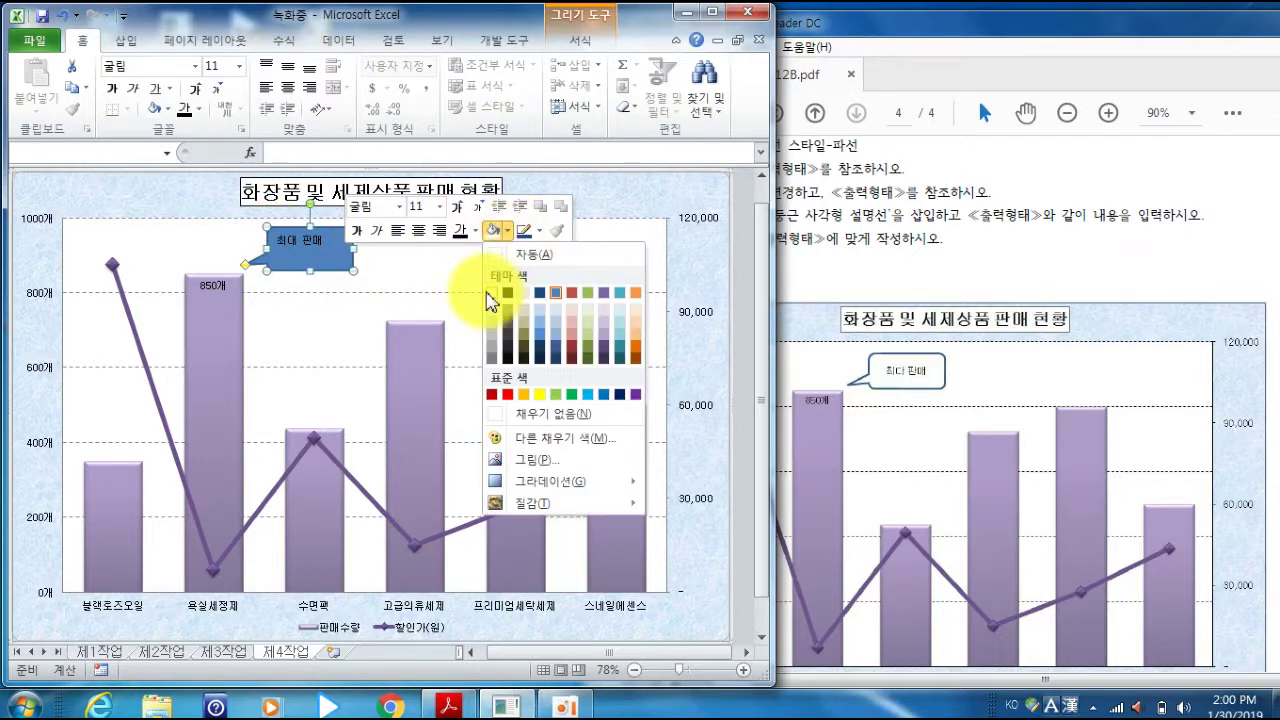
click(489, 290)
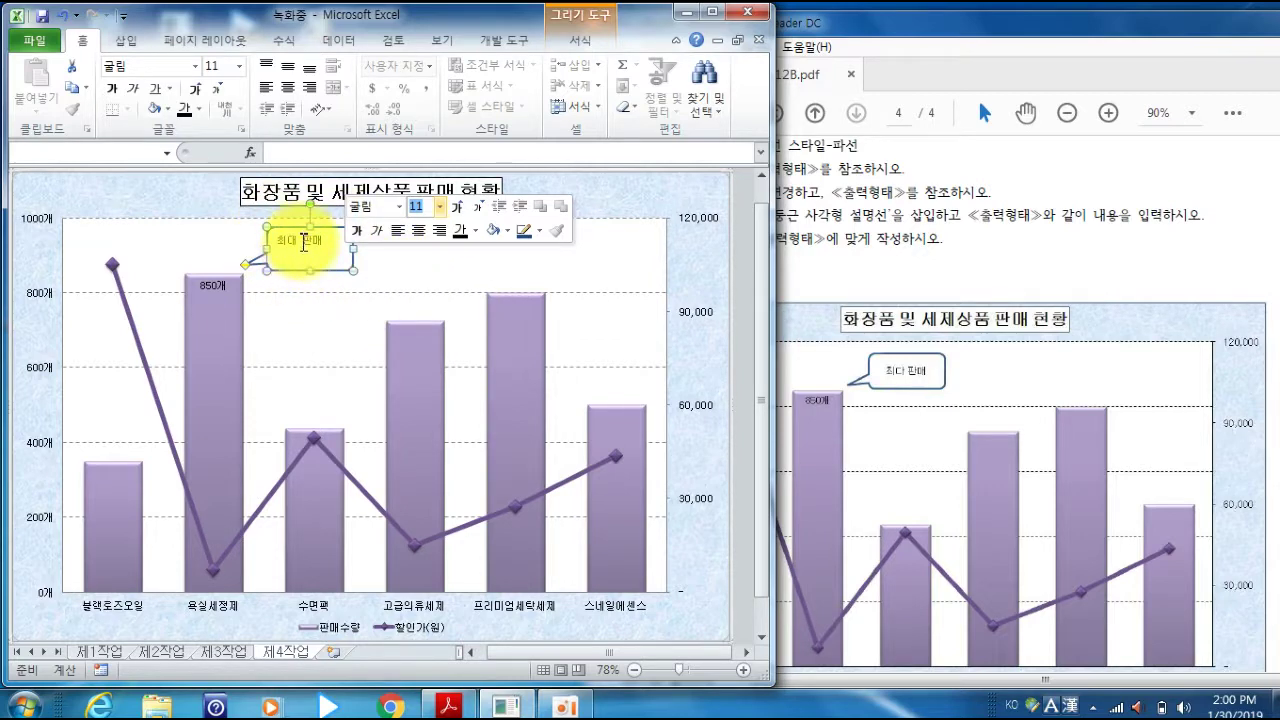
key(Hangul)
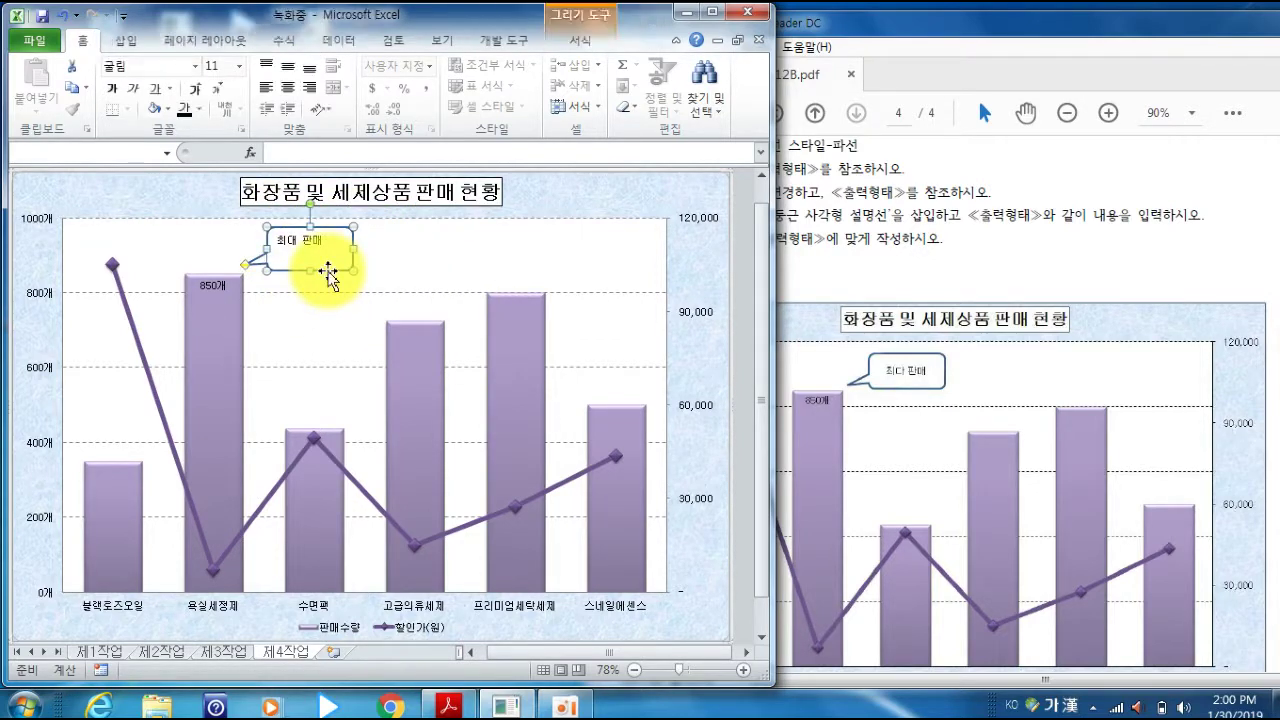
click(88, 45)
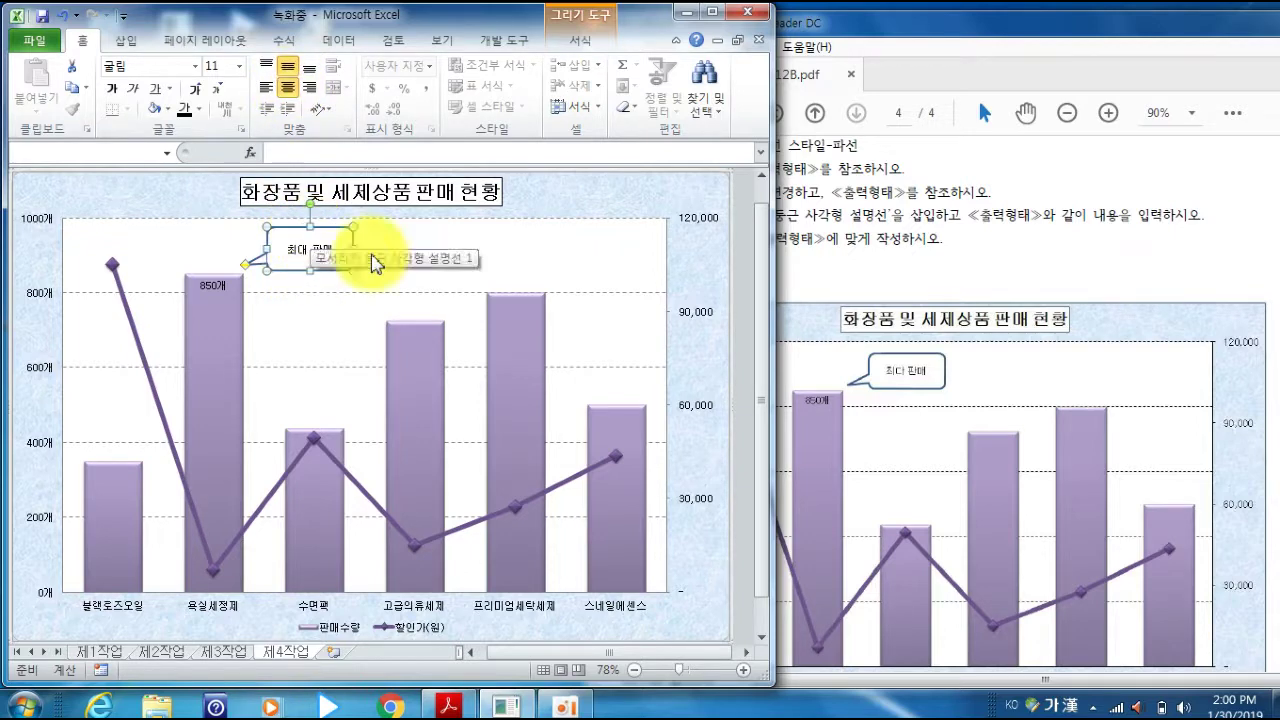
click(442, 277)
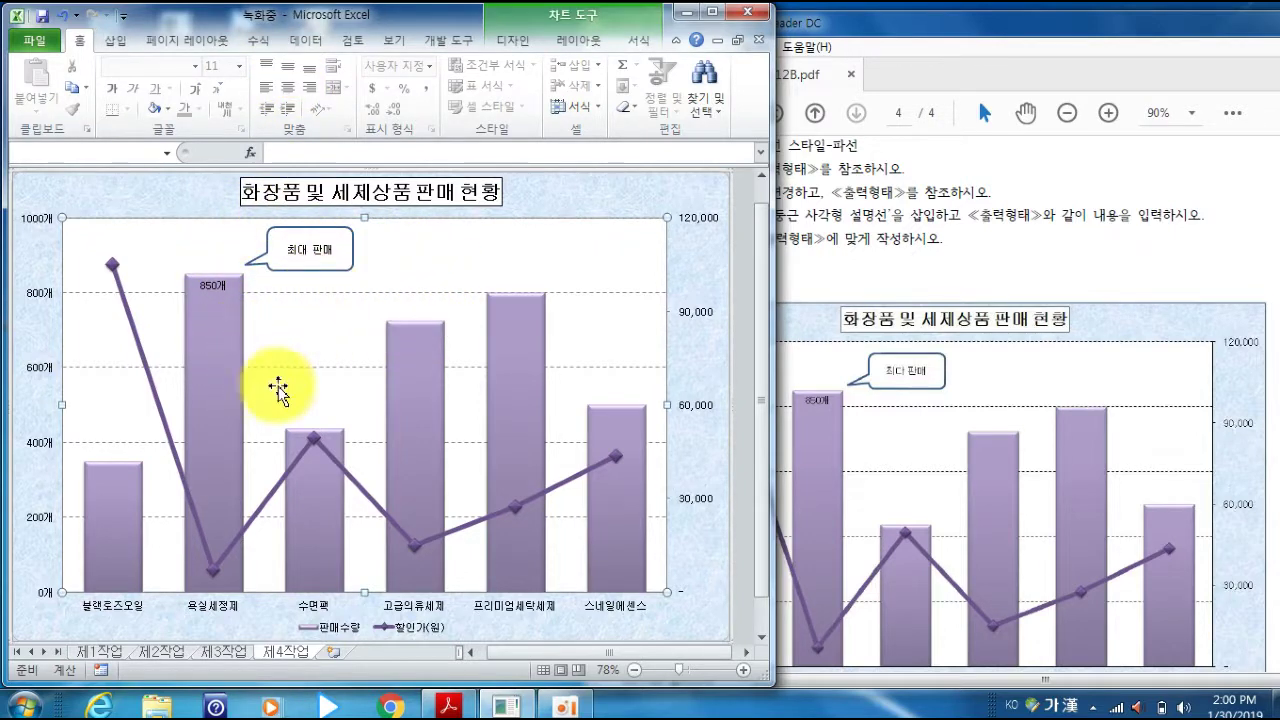
click(622, 195)
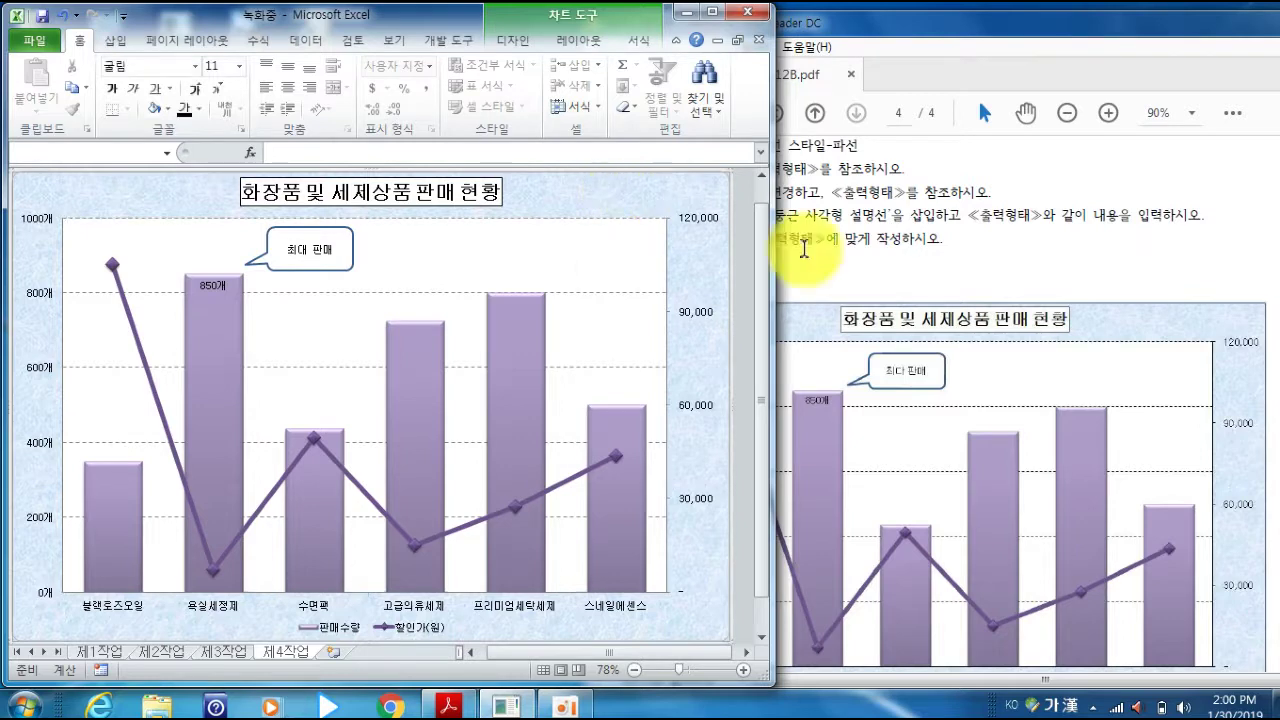